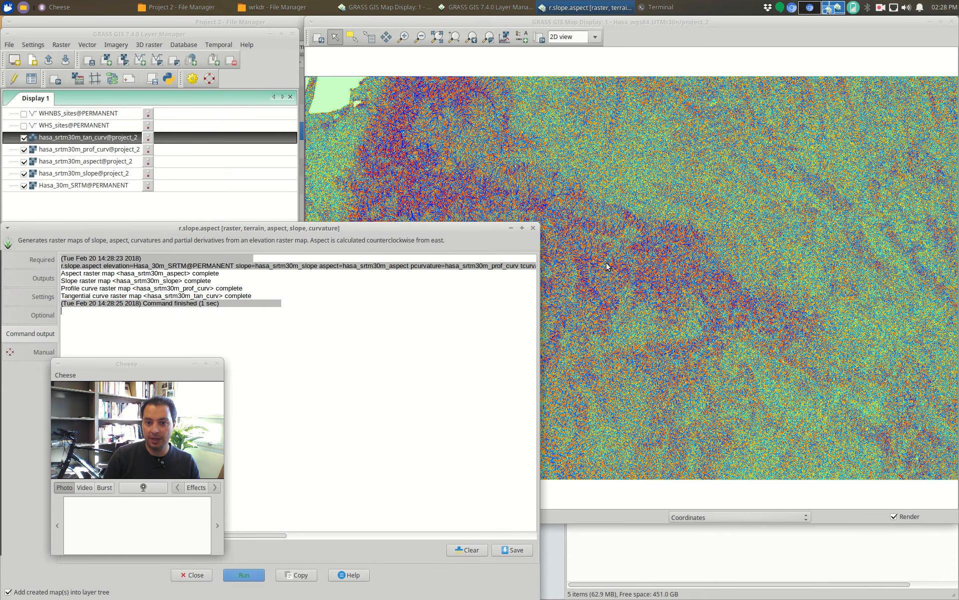
Step: Set the computational region from the Hasa_30m_SRTM elevation map and close the finished slope and aspect dialog
drag(291, 230, 606, 125)
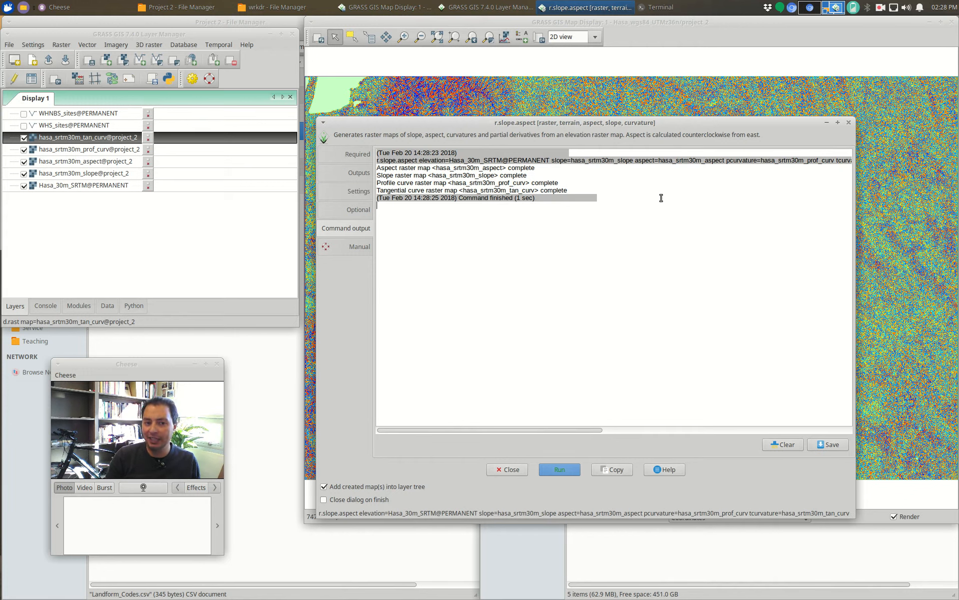
click(87, 186)
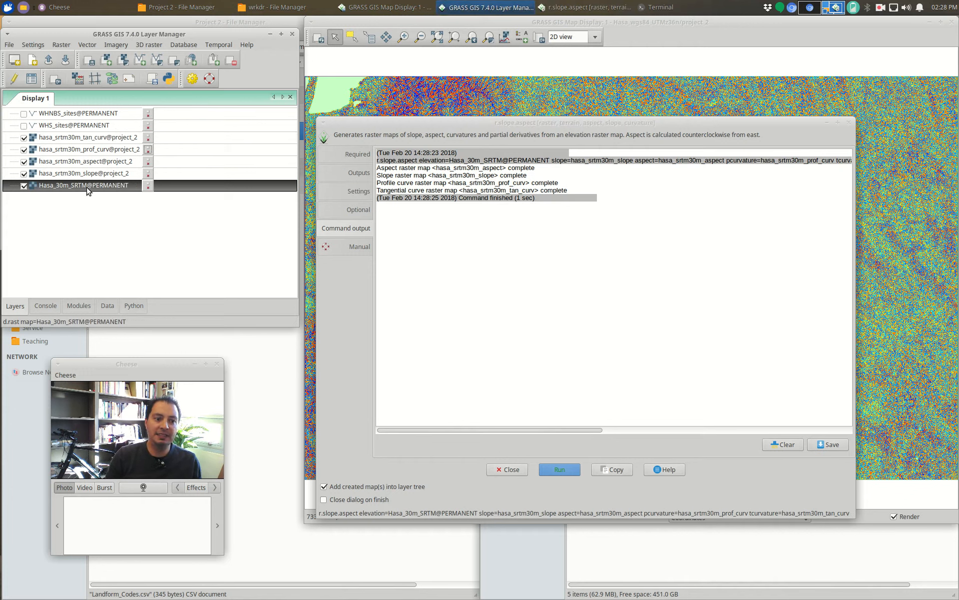
right_click(87, 186)
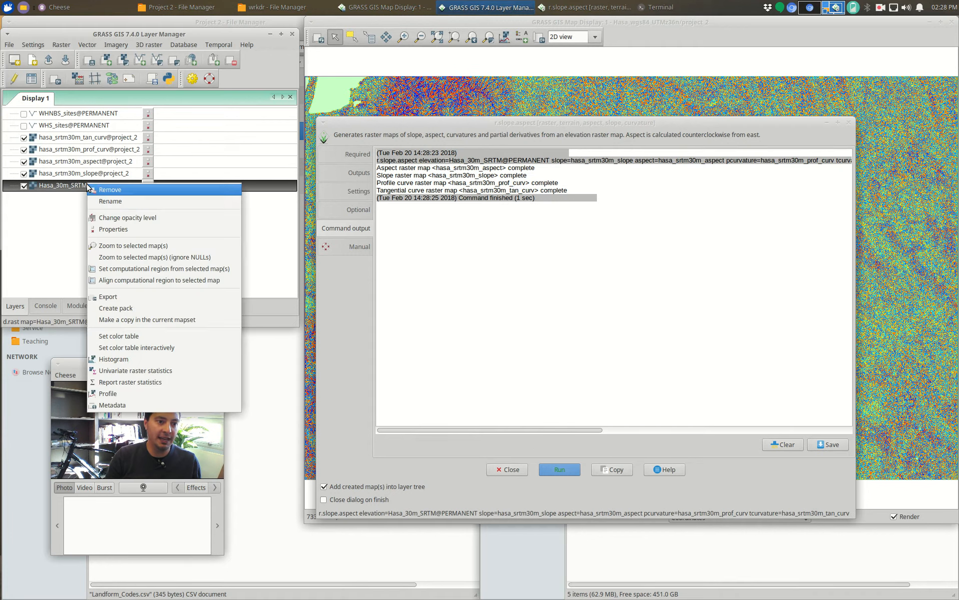
click(202, 271)
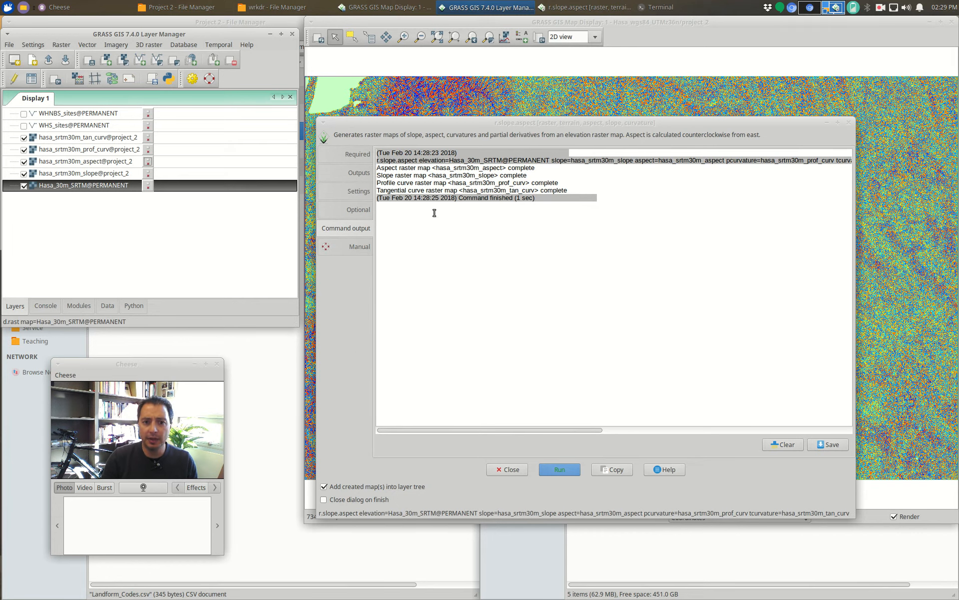
click(848, 123)
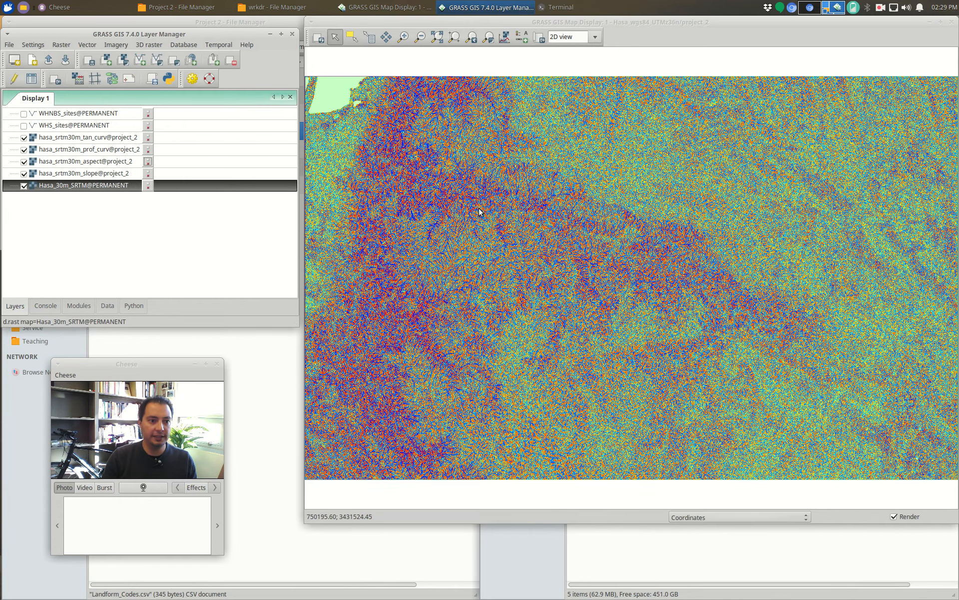
Step: Hide the tangential curvature, profile curvature and aspect layers so the slope map is the uppermost visible raster
click(24, 138)
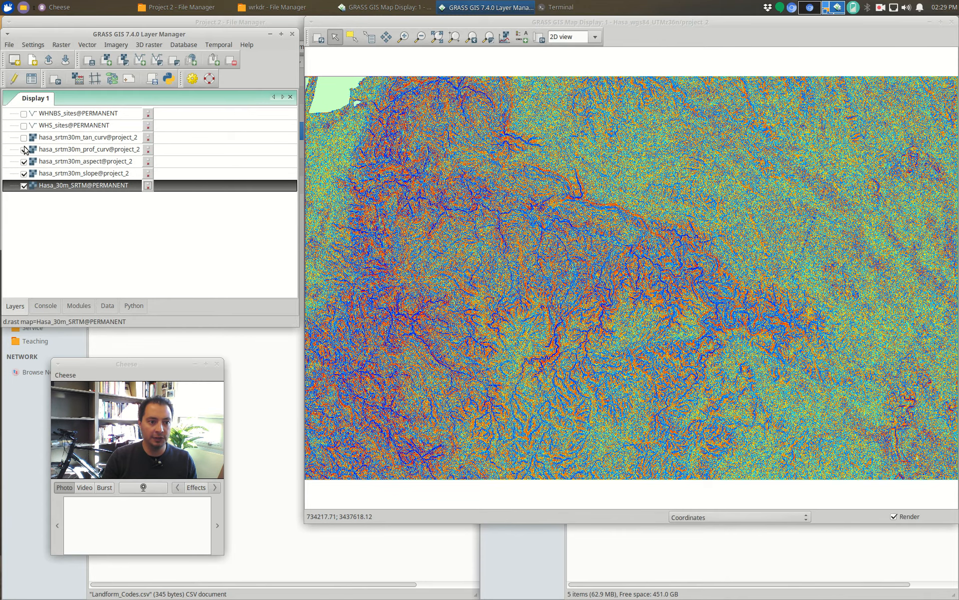
click(24, 150)
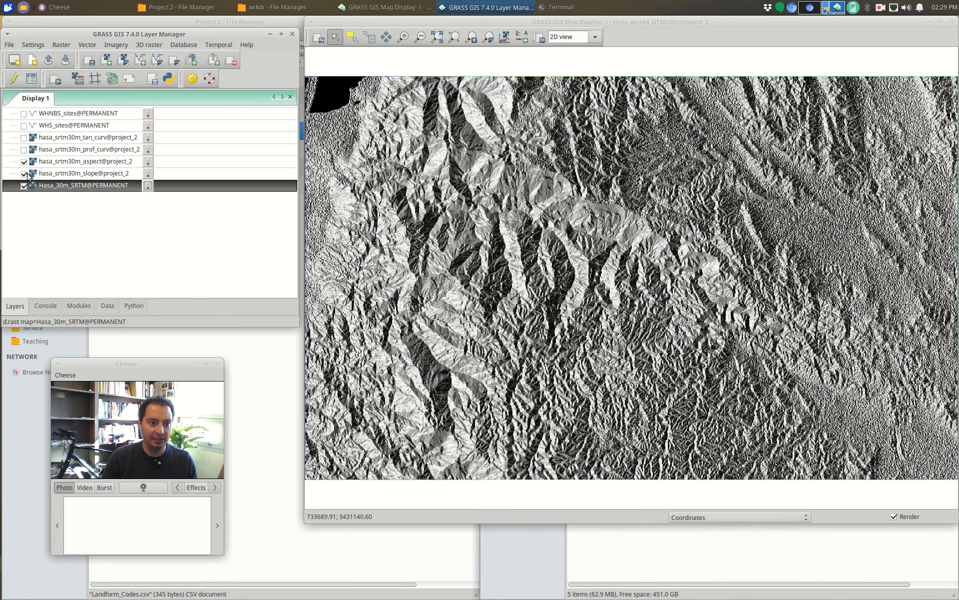
click(24, 161)
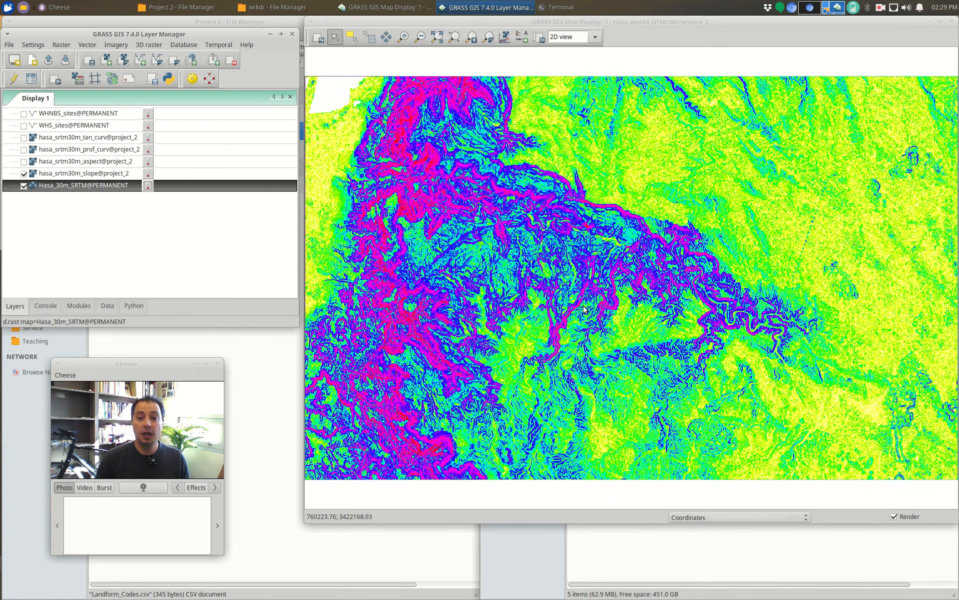
Step: Add a raster legend for hasa_srtm30m_slope@project_2 with default settings and place it near the map's upper-right corner
click(524, 40)
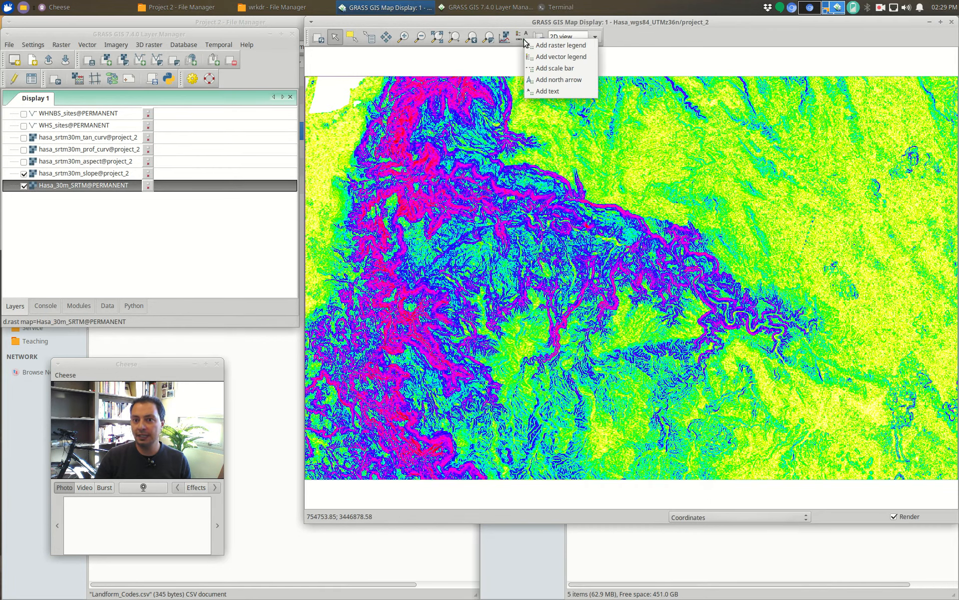
click(554, 46)
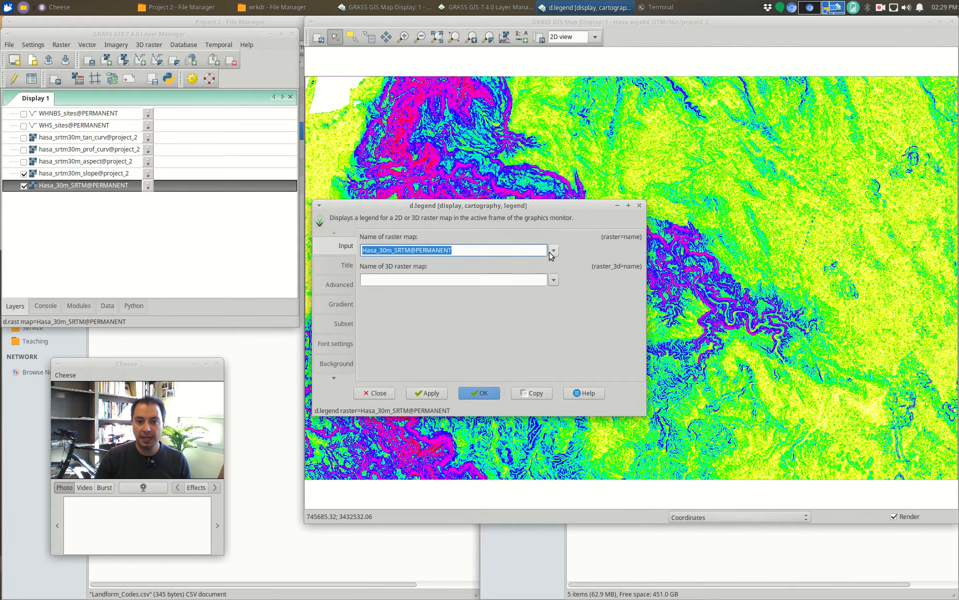
click(552, 251)
click(451, 306)
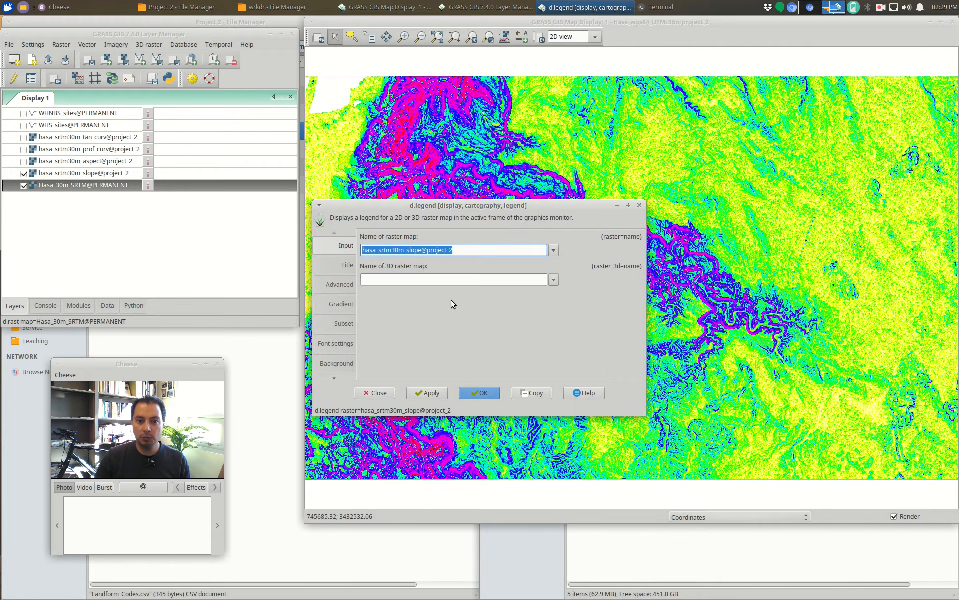
click(343, 265)
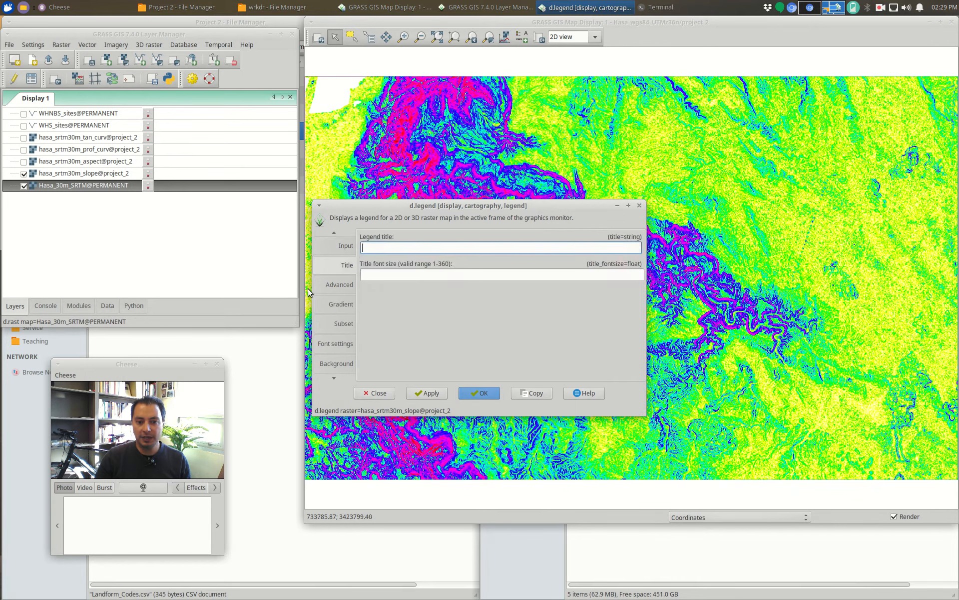
click(341, 304)
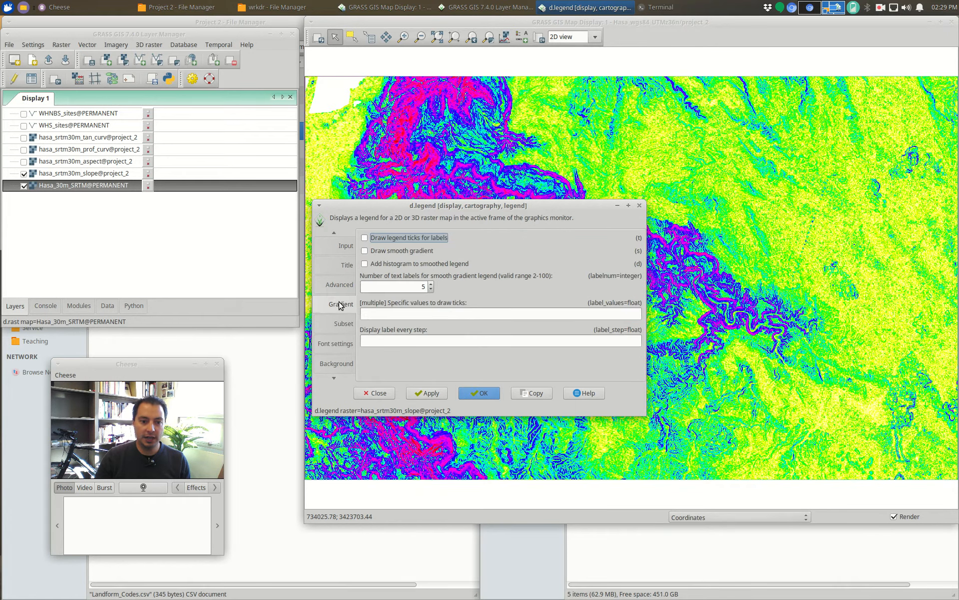
click(435, 394)
drag(541, 207, 868, 180)
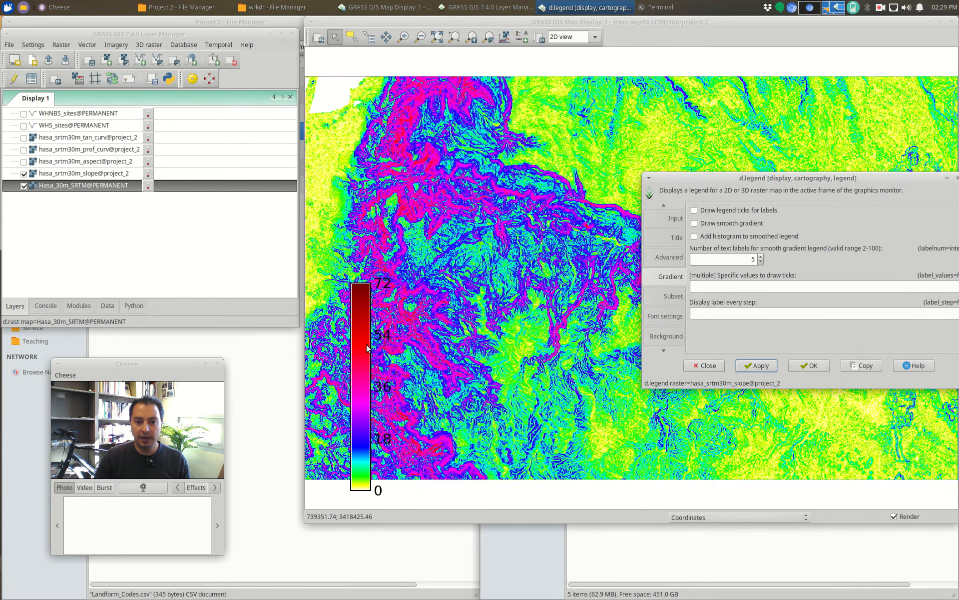
drag(364, 344, 889, 156)
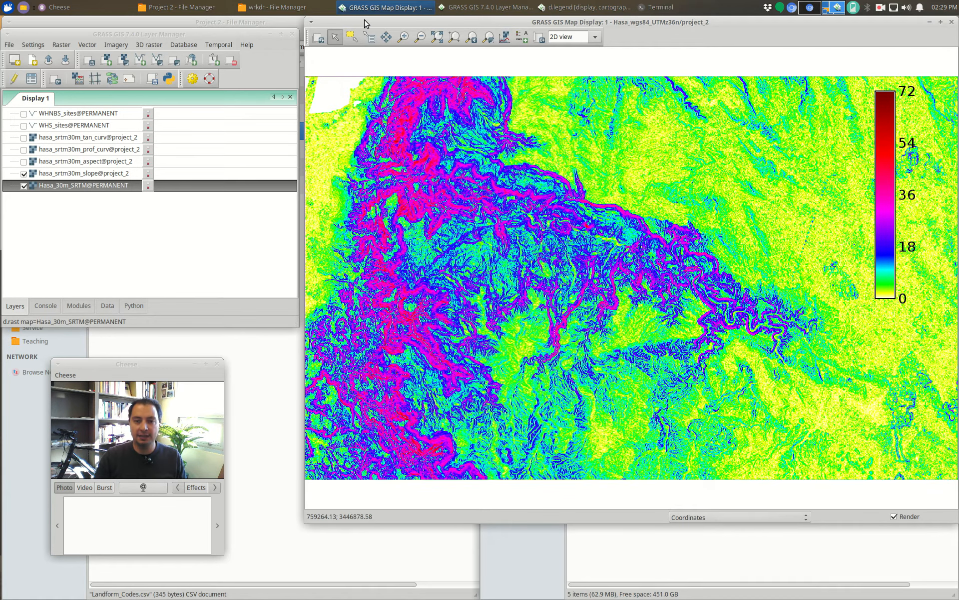
Step: Examine the slope legend's subset, advanced and manual pages for available display options, then close the legend settings
click(624, 5)
drag(780, 178, 541, 179)
click(442, 297)
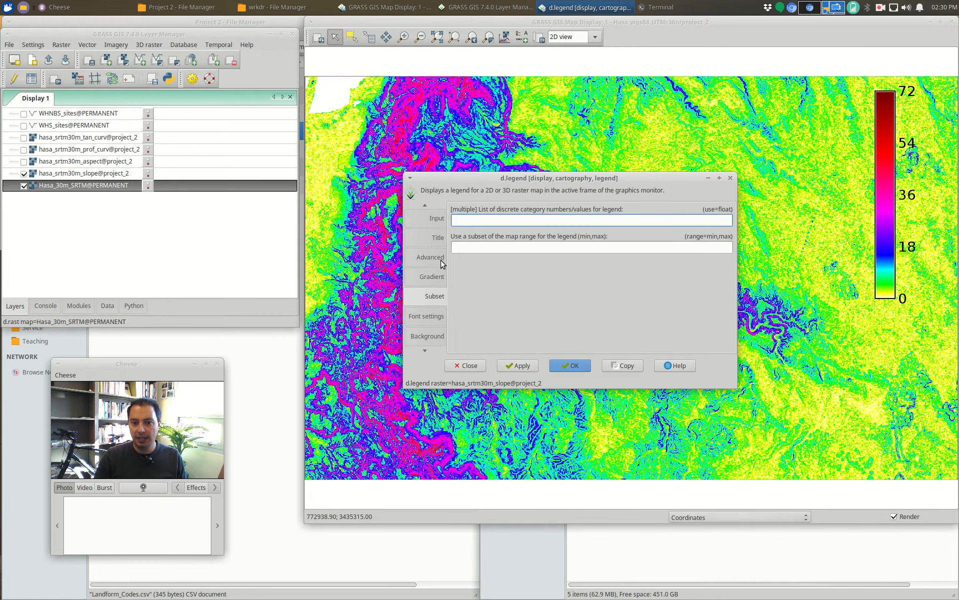
click(439, 265)
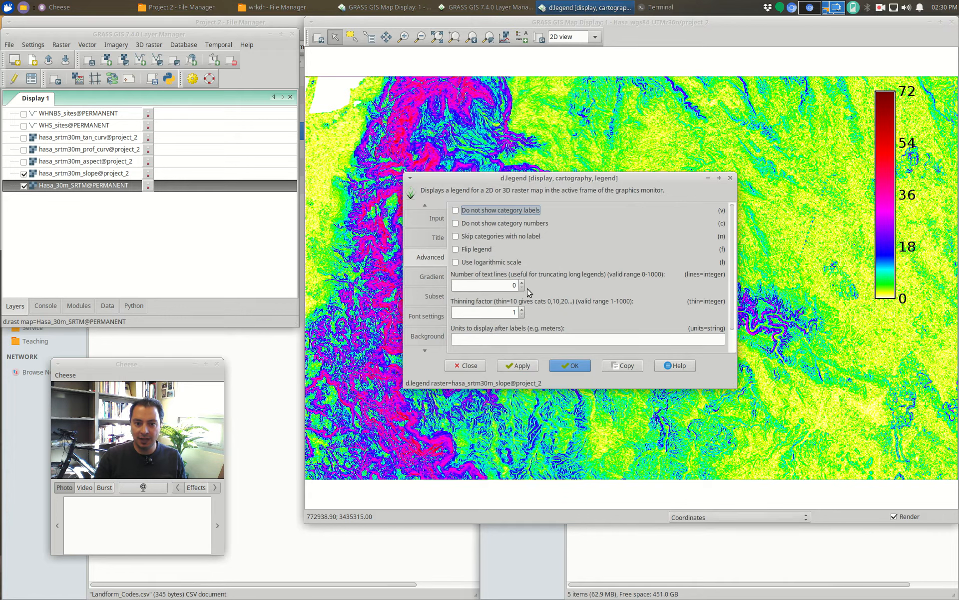
click(435, 296)
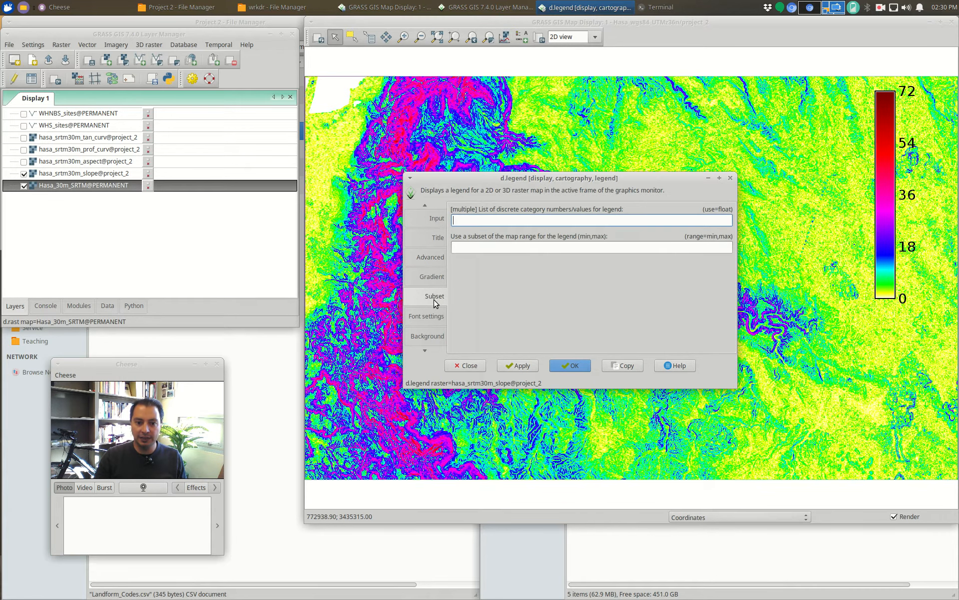
click(429, 354)
click(426, 352)
click(427, 353)
click(427, 353)
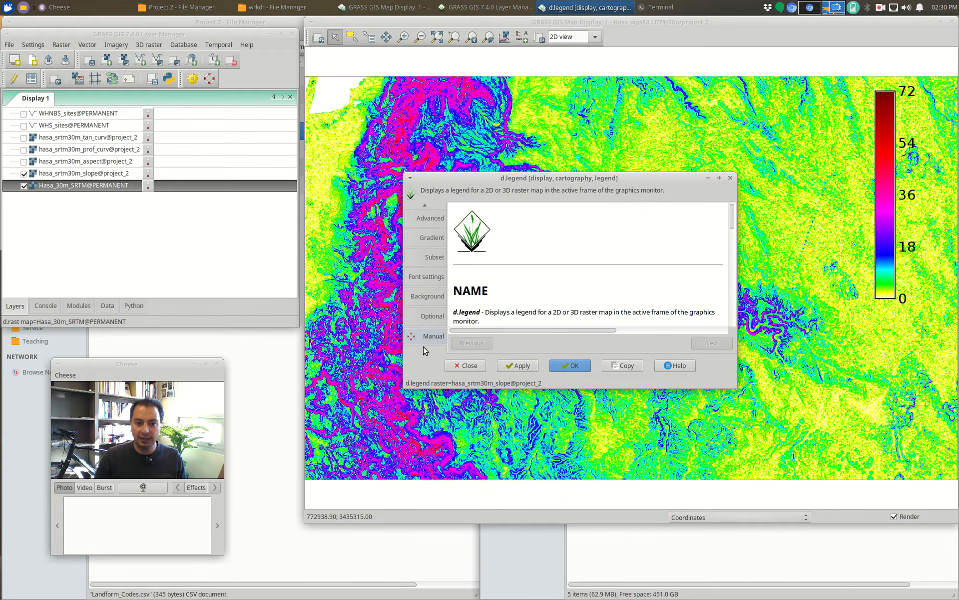
scroll(650, 274, down, 8)
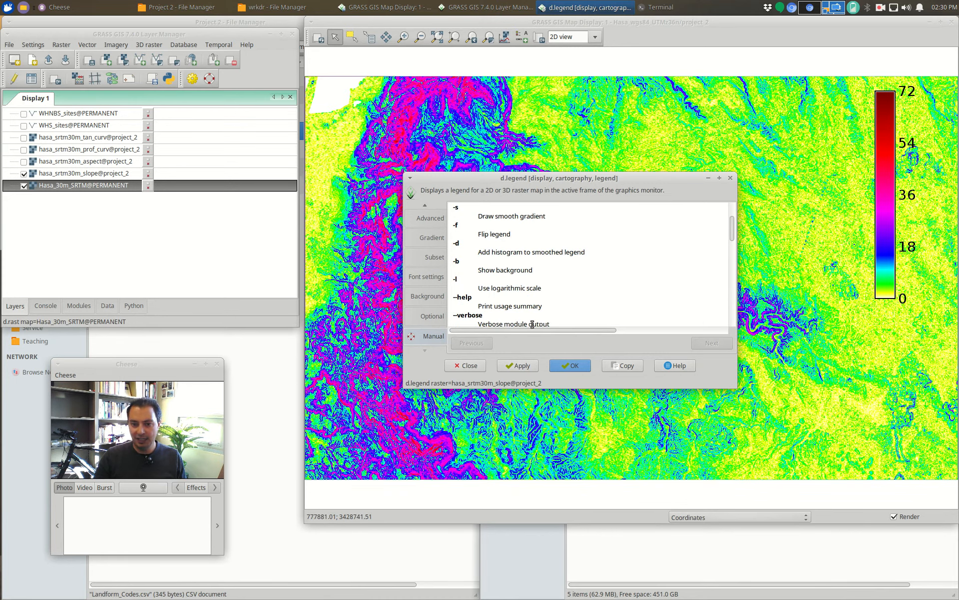
click(482, 366)
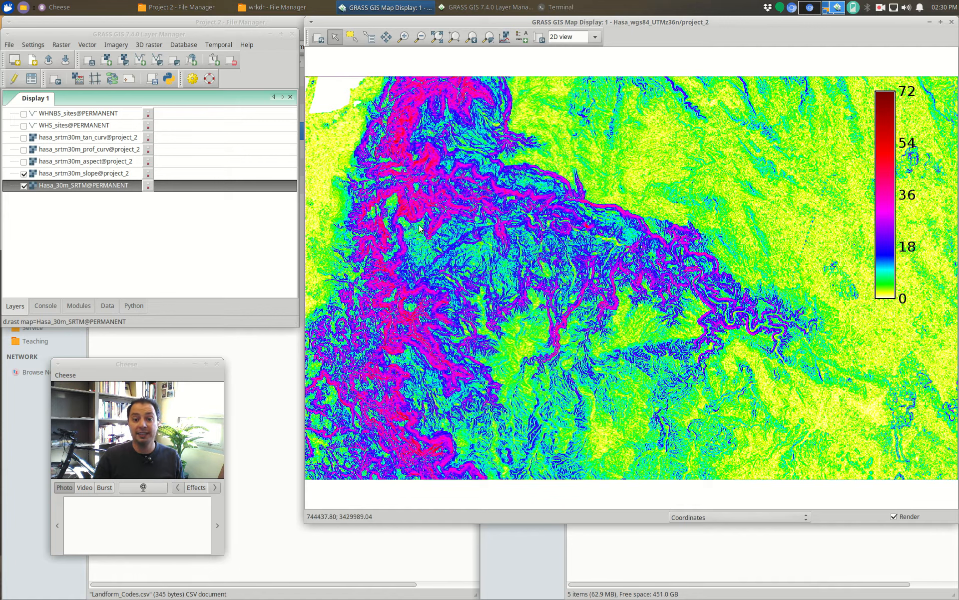
Step: Compare the slope map with the underlying elevation map by toggling the slope layer's visibility, leaving it shown
click(23, 185)
click(24, 174)
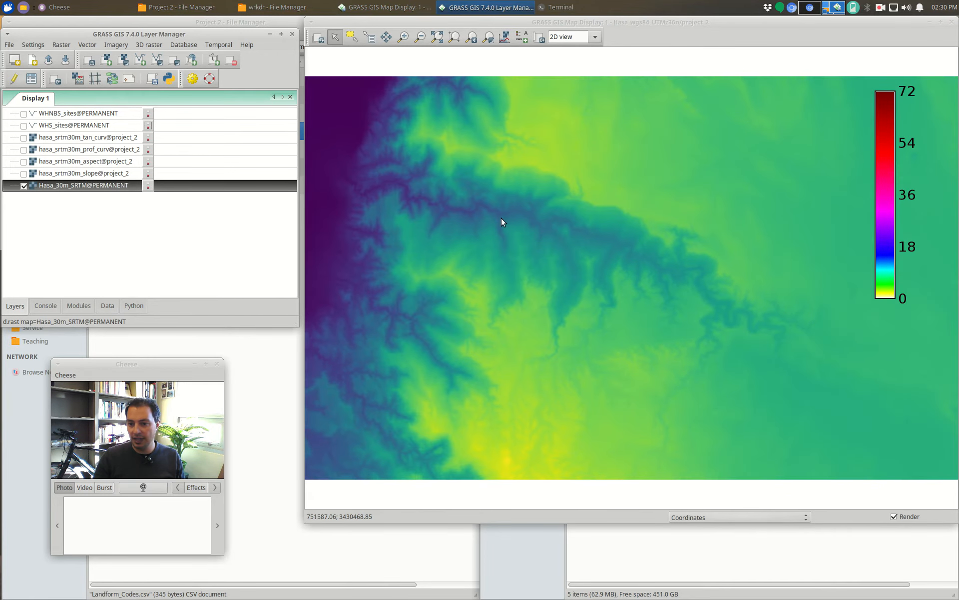
click(23, 173)
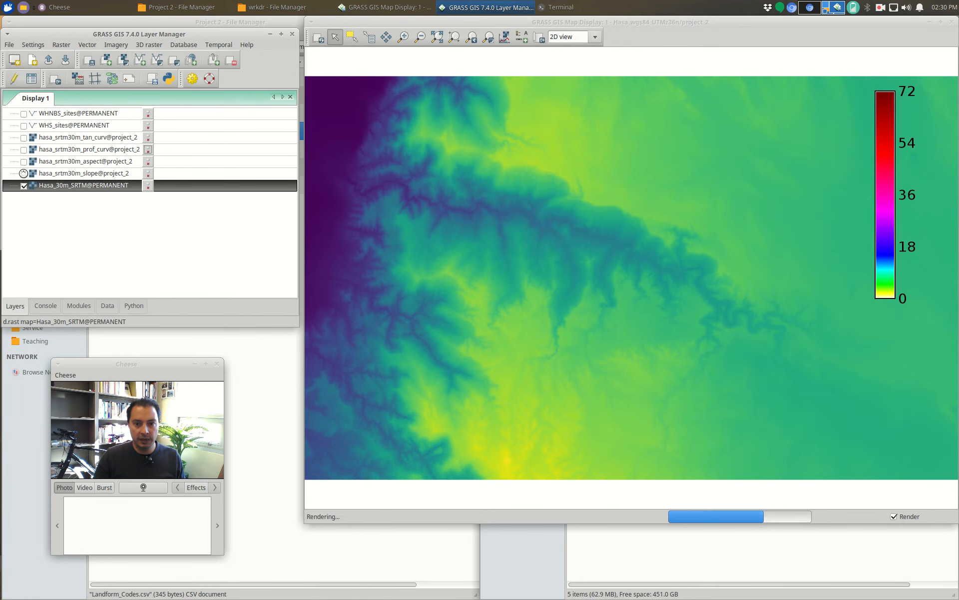
click(23, 173)
click(23, 173)
click(23, 174)
click(24, 173)
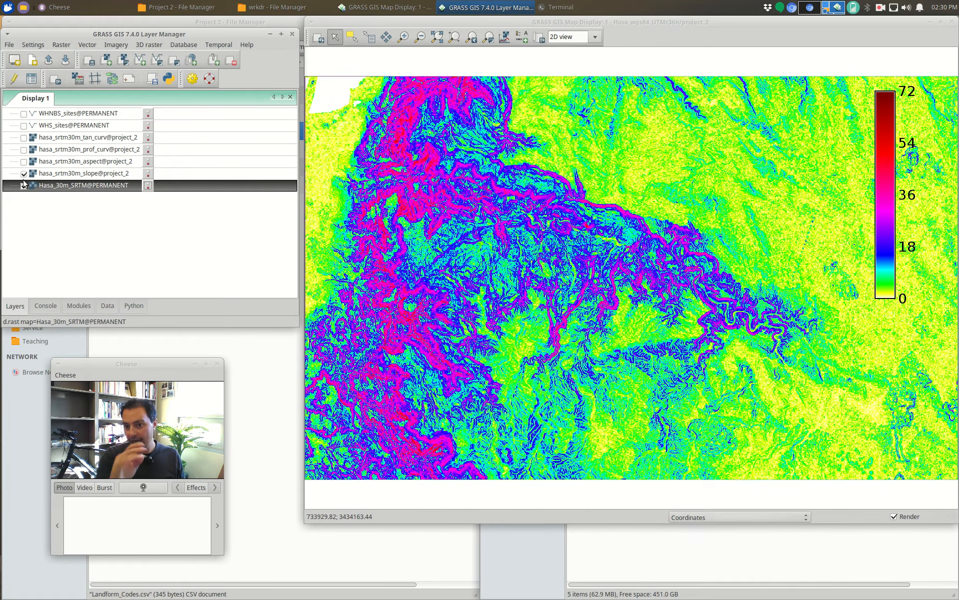
Step: Restrict the Hasa_30m_SRTM layer's displayed values to 30-100 in its display properties and apply the setting
double_click(70, 186)
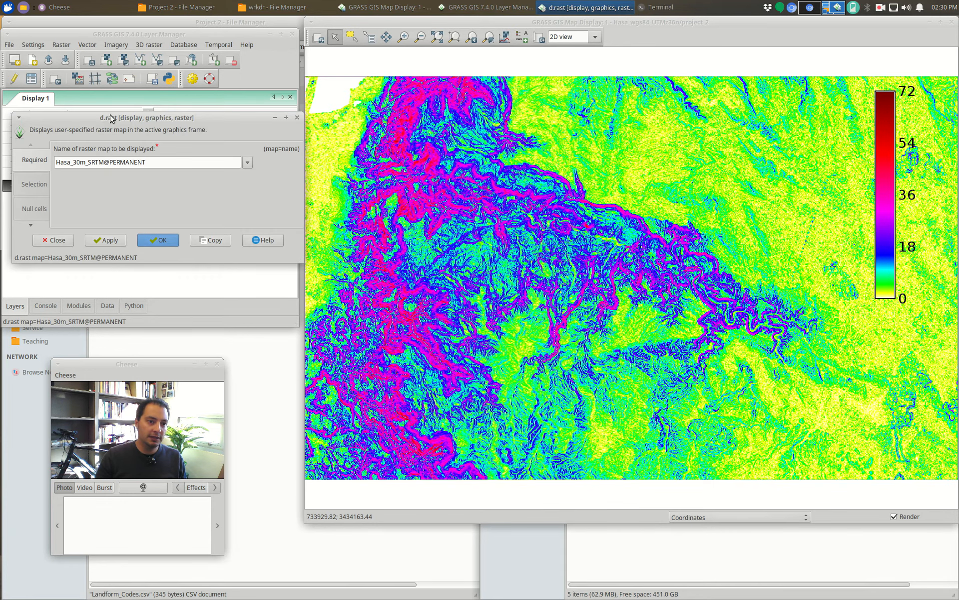
drag(105, 116, 455, 125)
right_click(75, 188)
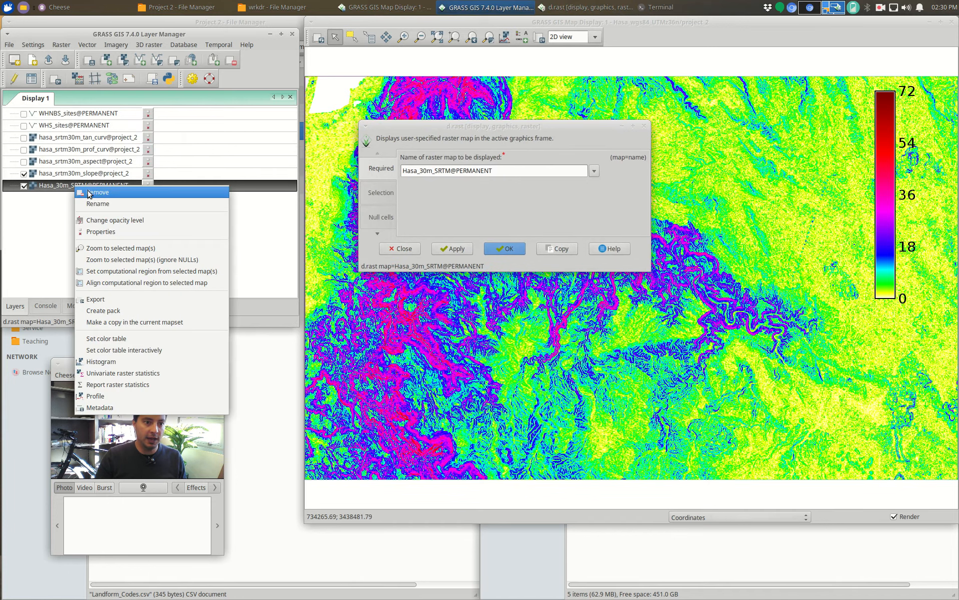
click(139, 231)
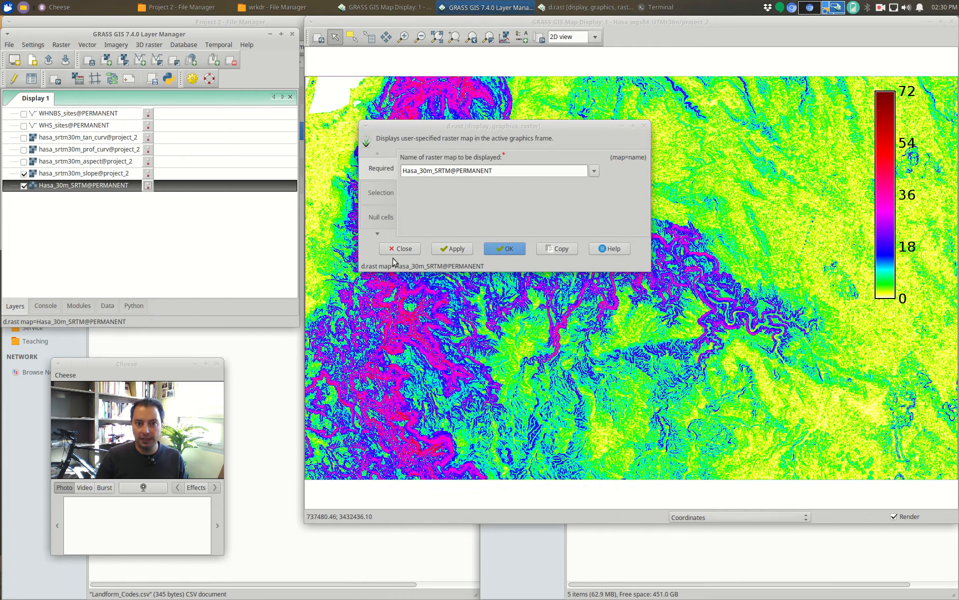
click(385, 194)
click(484, 180)
drag(581, 130, 396, 169)
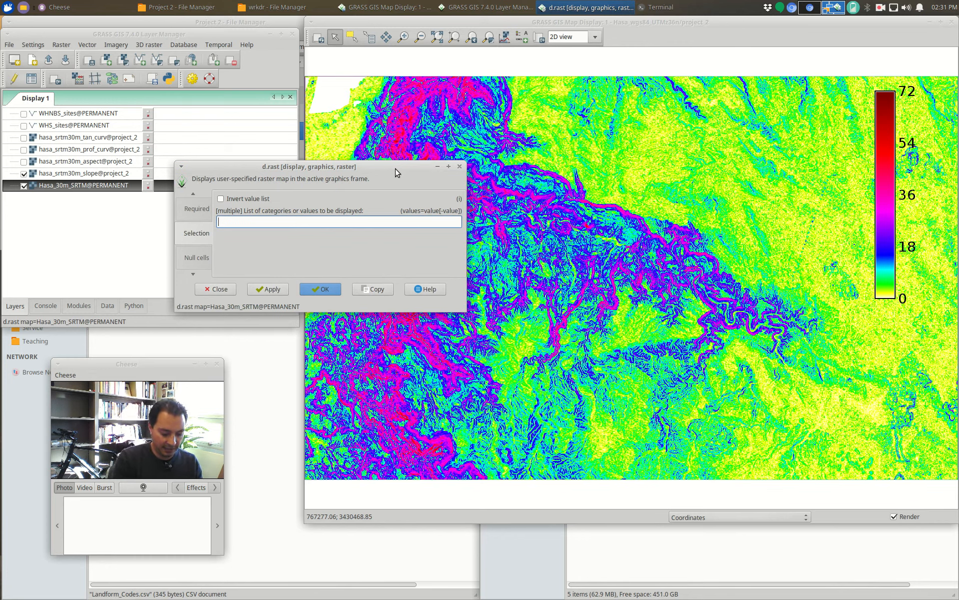
text(30-100)
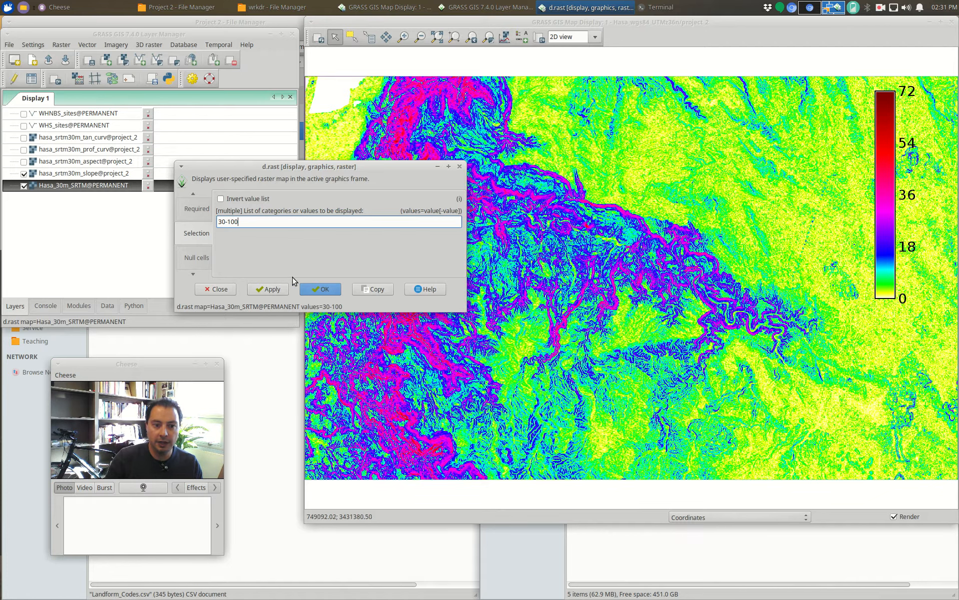
click(279, 292)
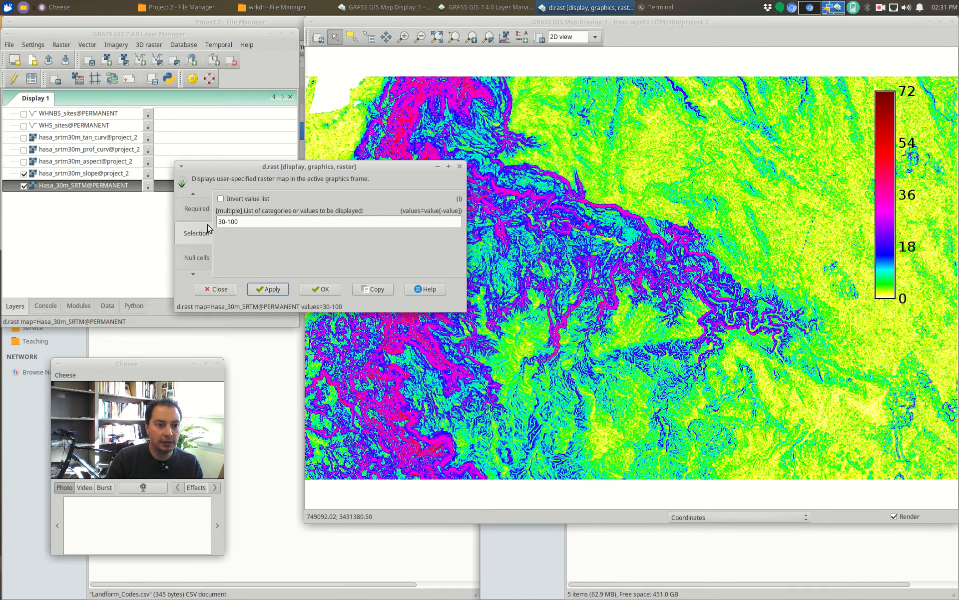
scroll(209, 228, down, 1)
scroll(209, 235, down, 2)
scroll(209, 235, up, 2)
scroll(209, 235, up, 1)
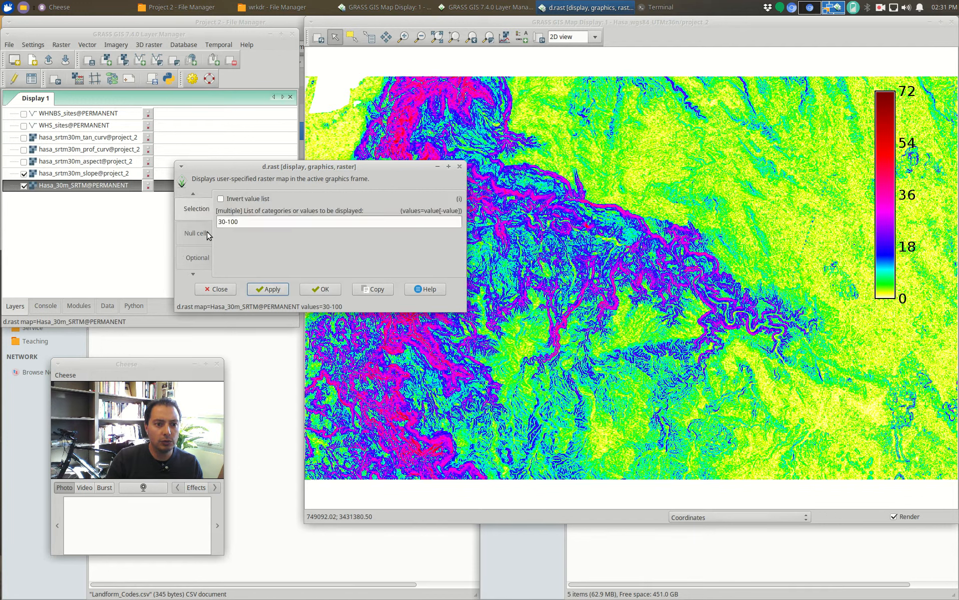
click(246, 220)
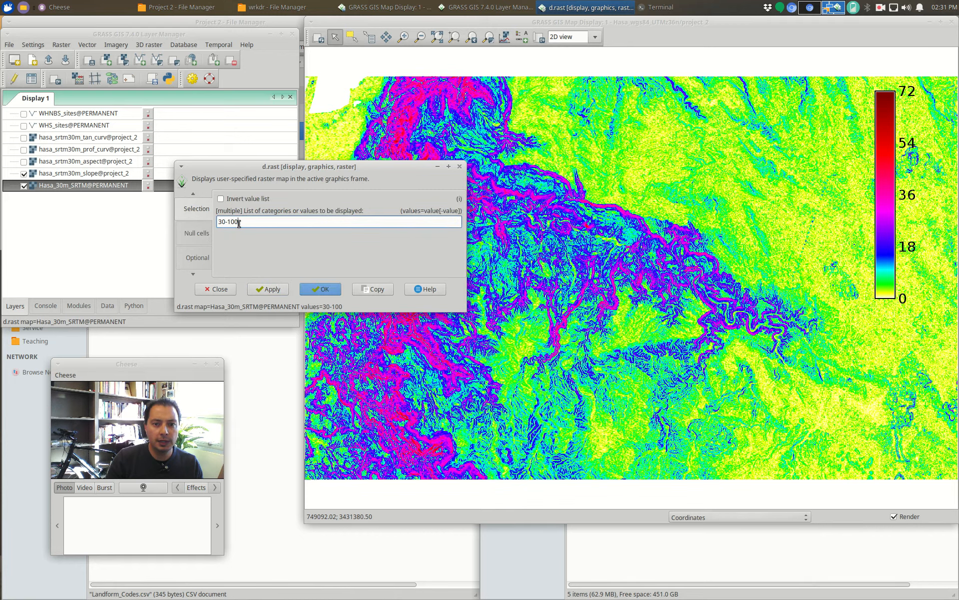
scroll(204, 216, up, 1)
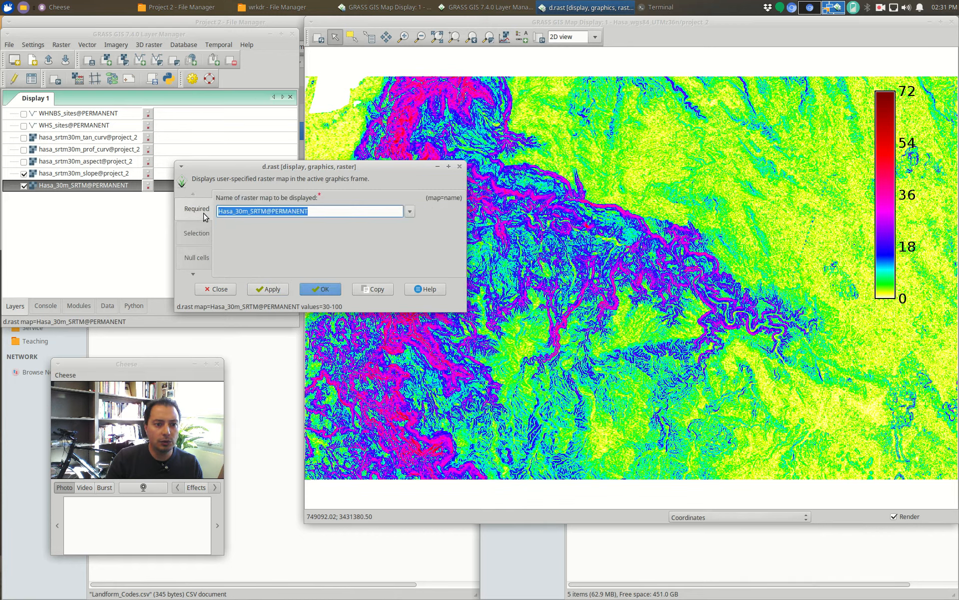
Step: Enlarge the raster display settings dialog and try restricting Hasa_30m_SRTM@PERMANENT's displayed values to 30-72
right_click(346, 165)
click(372, 228)
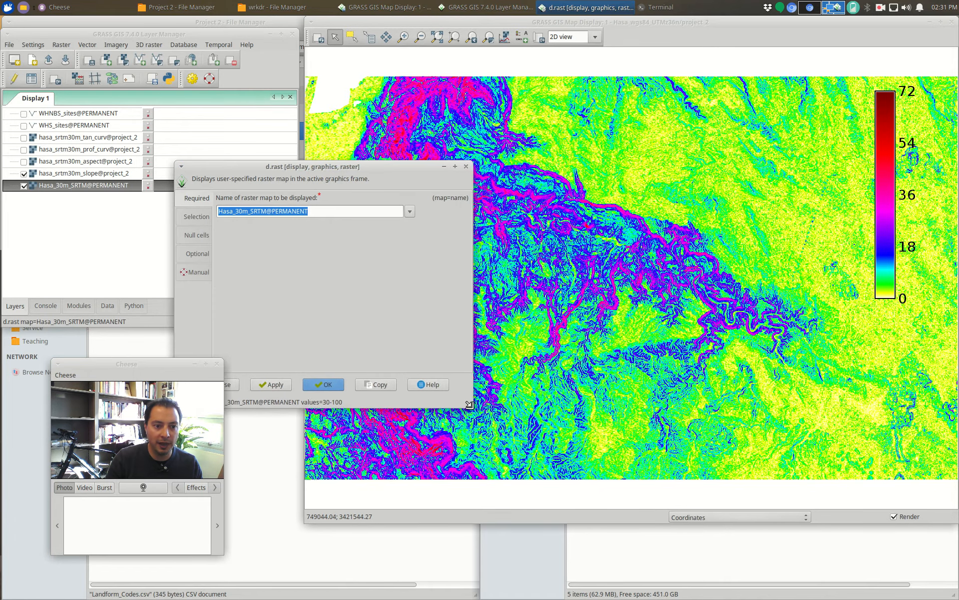
click(514, 357)
click(198, 217)
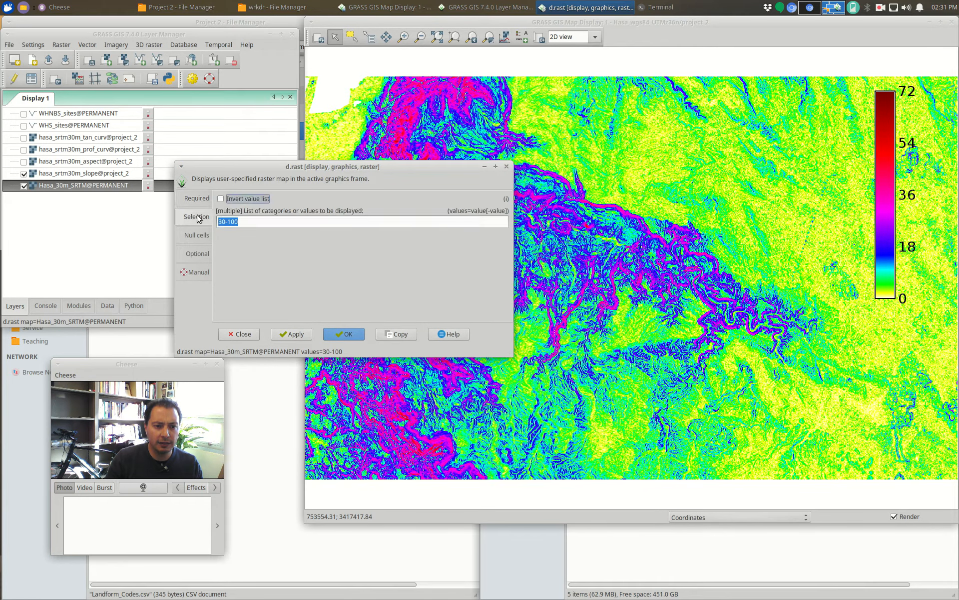
click(252, 221)
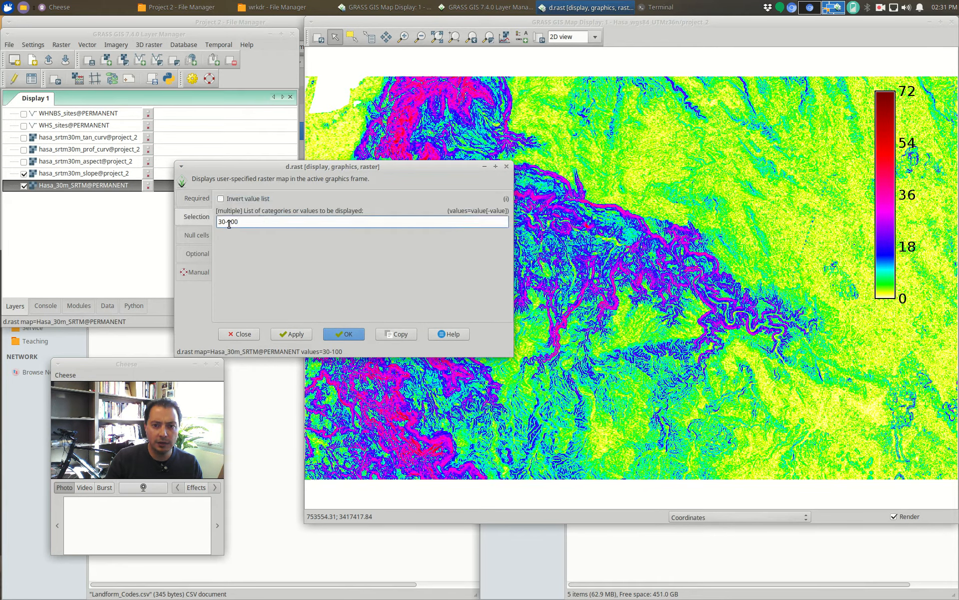
drag(230, 223, 244, 224)
key(BackSpace)
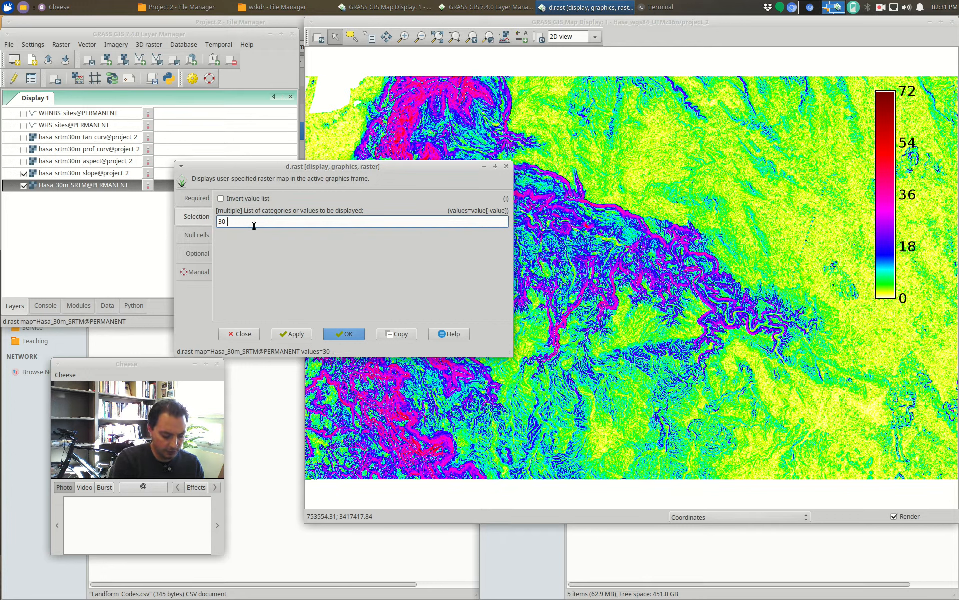
click(292, 333)
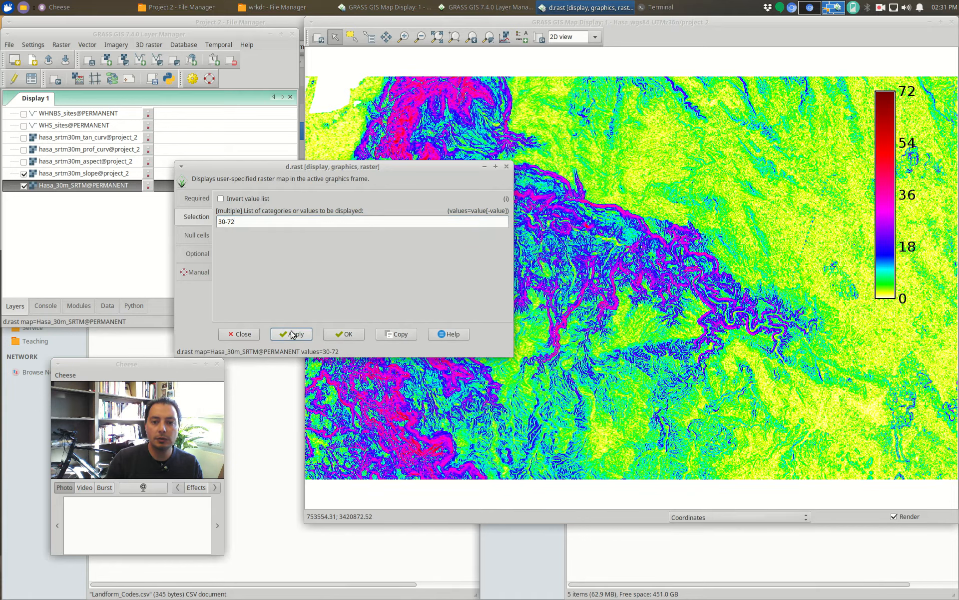
Step: Try limiting Hasa_30m_SRTM@PERMANENT to the single value 30, apply it and close the display settings
triple_click(272, 220)
text(30)
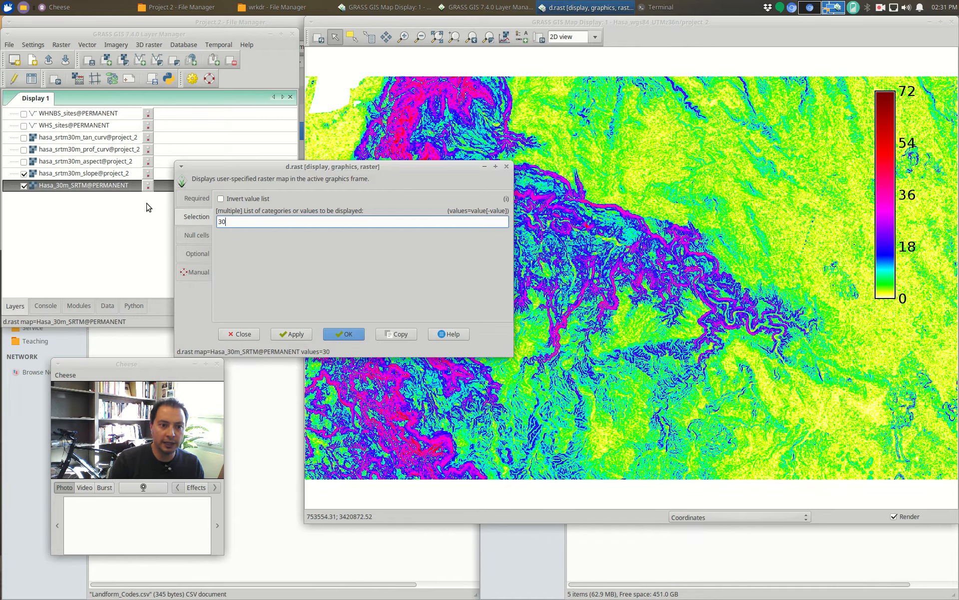
click(298, 334)
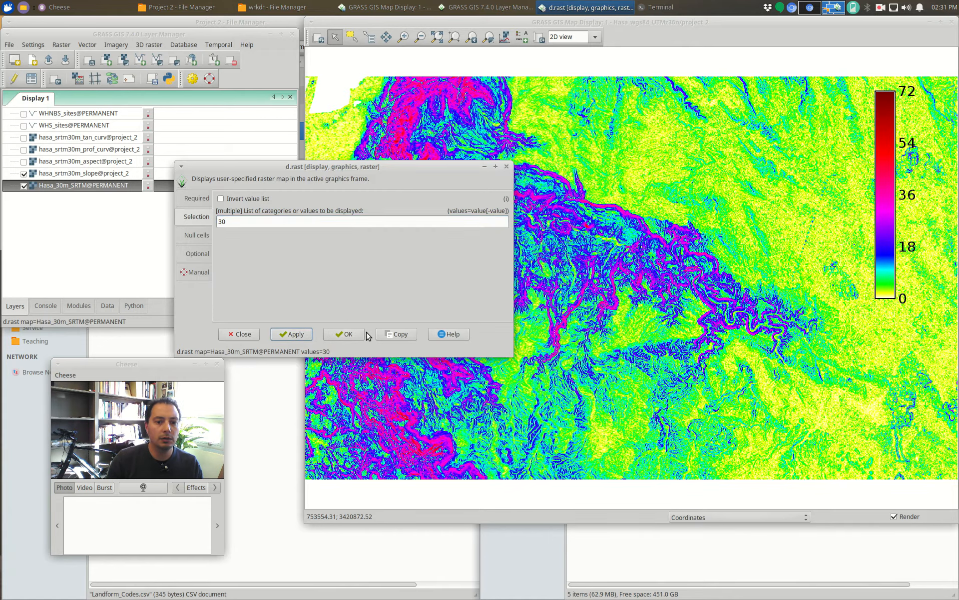
click(348, 333)
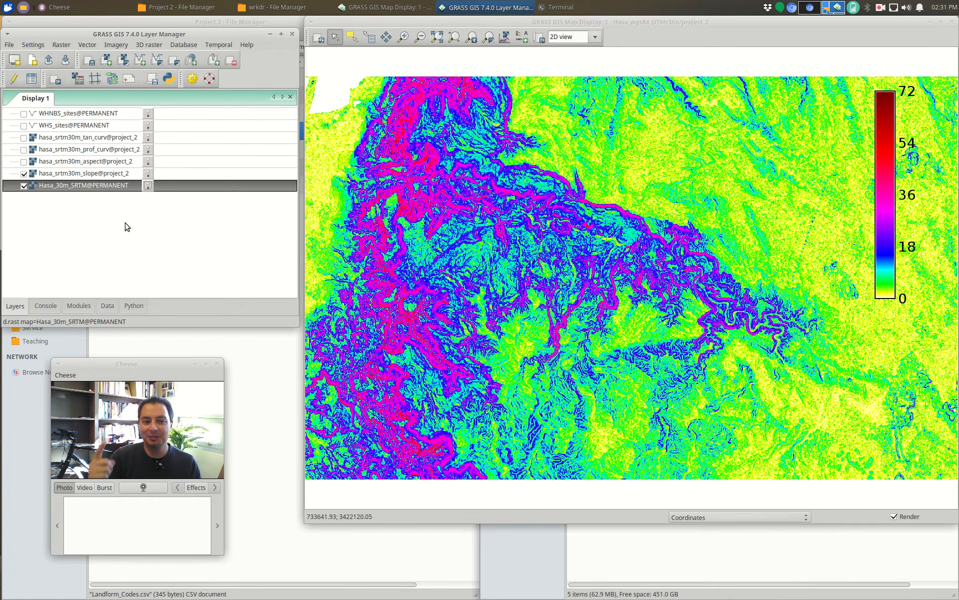
Step: Clear the list of displayed values in the Hasa_30m_SRTM@PERMANENT layer's display properties and confirm
double_click(77, 186)
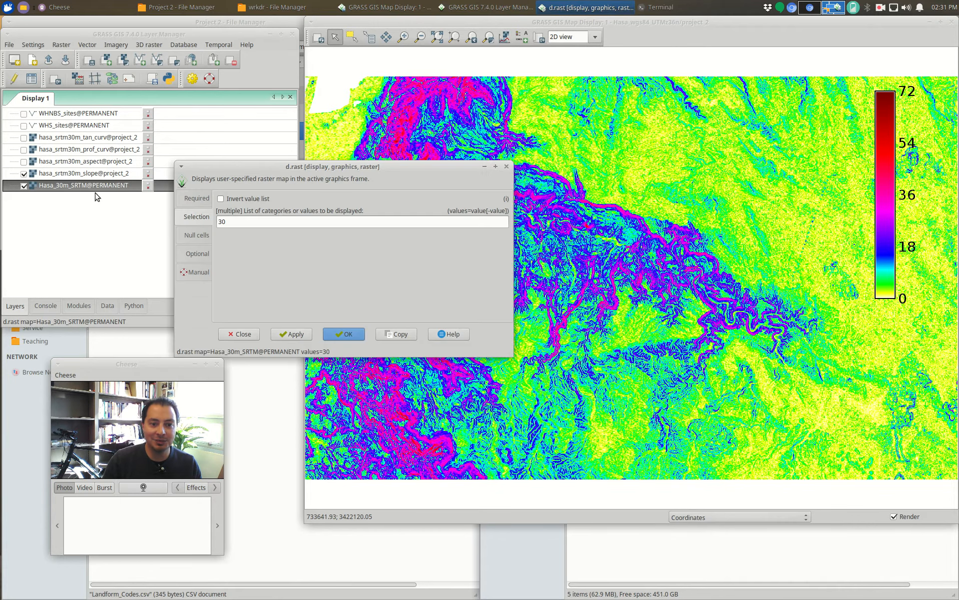
double_click(279, 219)
key(BackSpace)
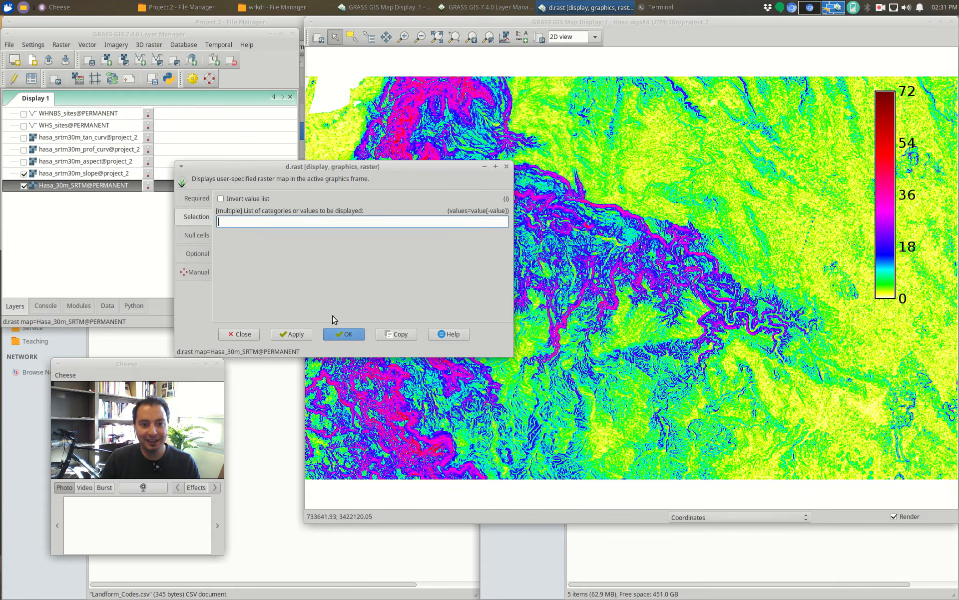
click(349, 334)
Step: Restrict the hasa_srtm30m_slope@project_2 layer's displayed values to 30-100 in its display properties and apply the setting
click(94, 174)
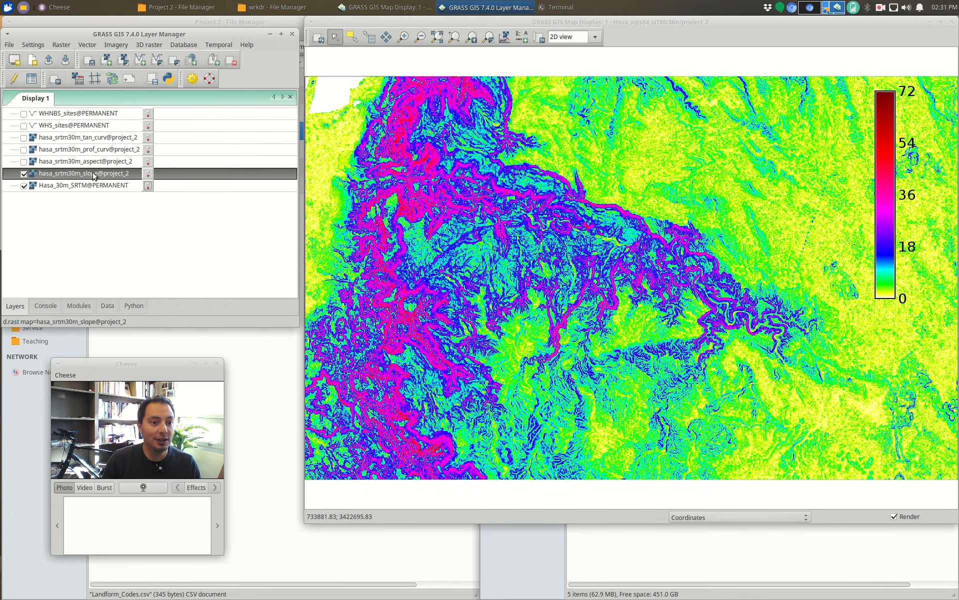
right_click(93, 174)
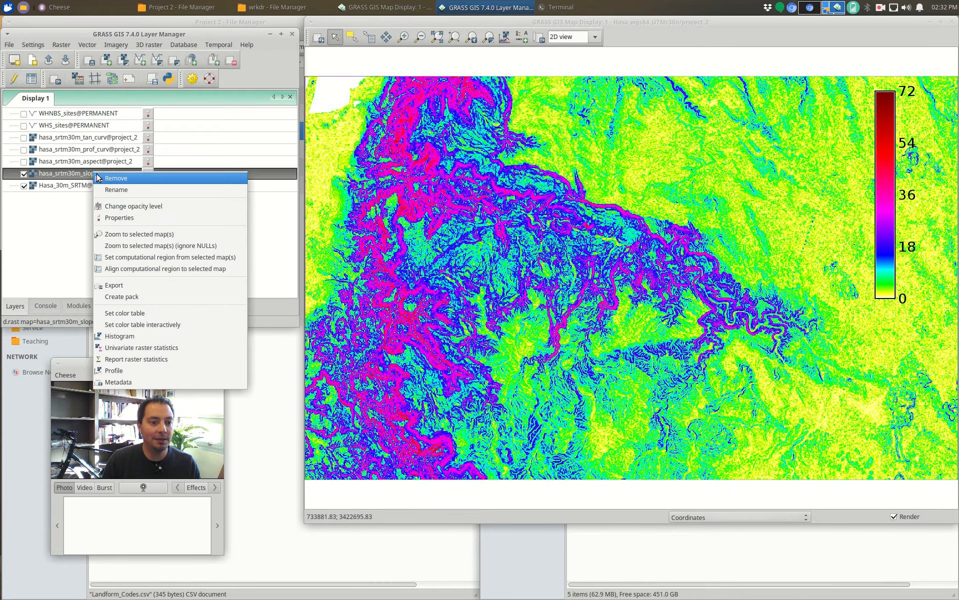
click(131, 218)
click(28, 193)
click(68, 186)
text(30-100)
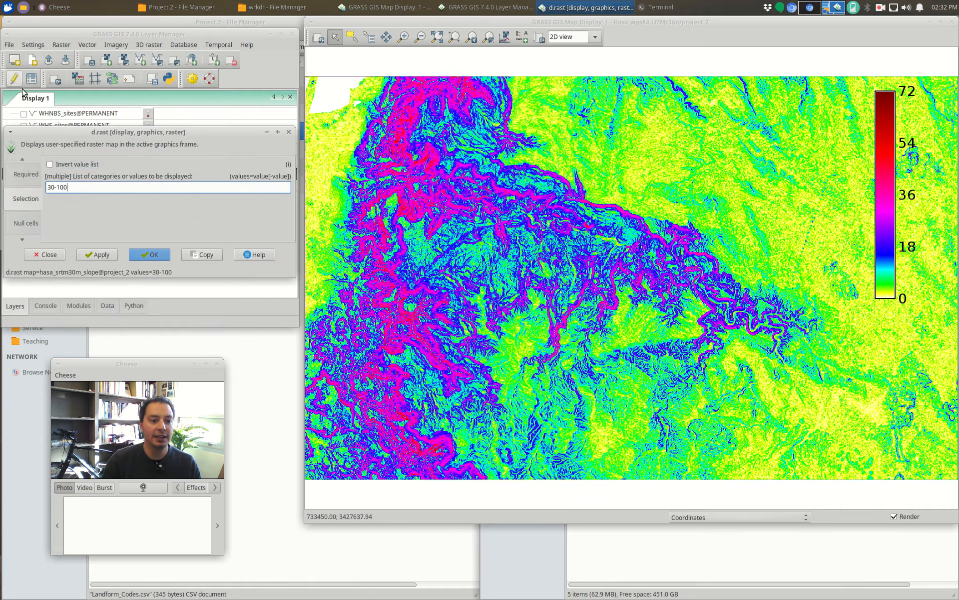
click(97, 254)
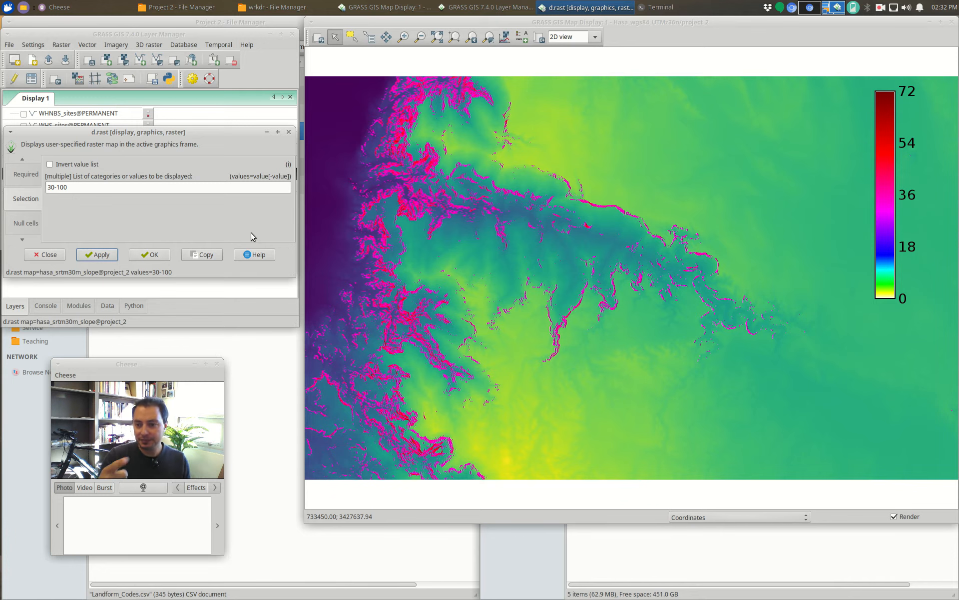
Step: Lower the minimum of the slope layer's displayed range so that it covers 20-100, and apply it
click(52, 187)
key(BackSpace)
text(2)
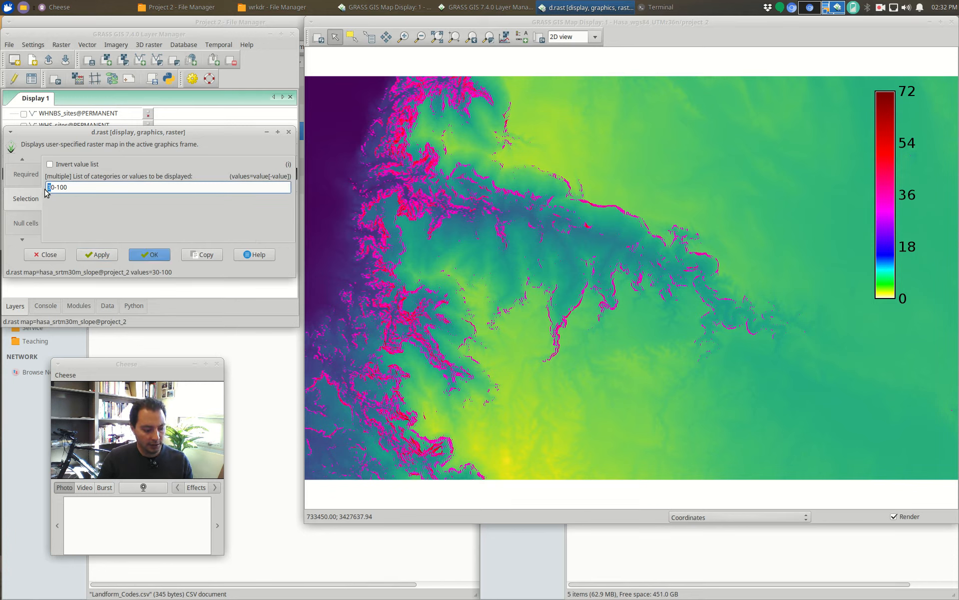
click(97, 255)
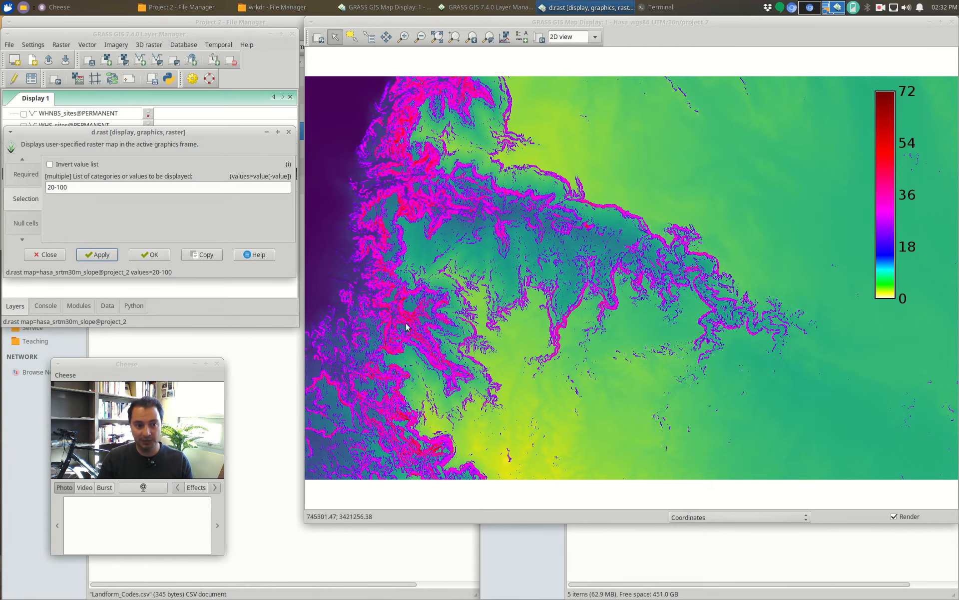
Step: Limit the slope layer's displayed values to 10-20 and apply the setting
drag(73, 189, 17, 181)
text(10-2)
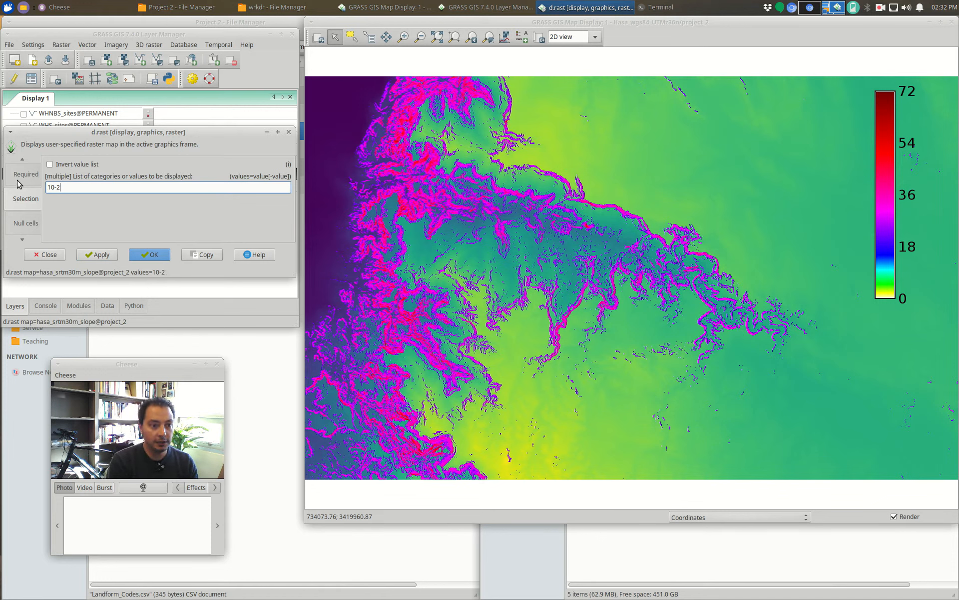
text(0)
click(102, 254)
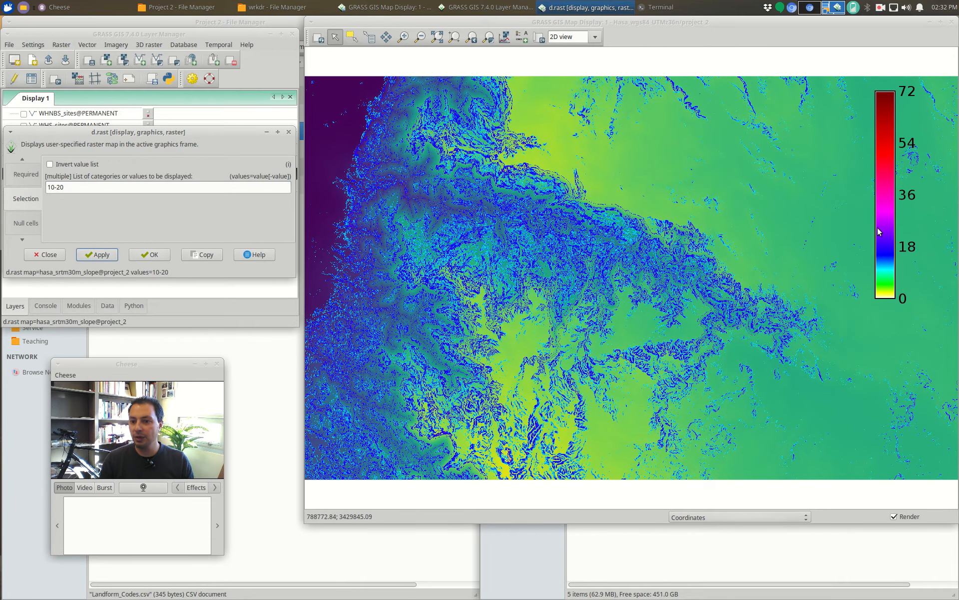
Step: Set the slope layer to display the two separate ranges 0-10,20-30 and apply the list
triple_click(66, 189)
text(0-10,20-30)
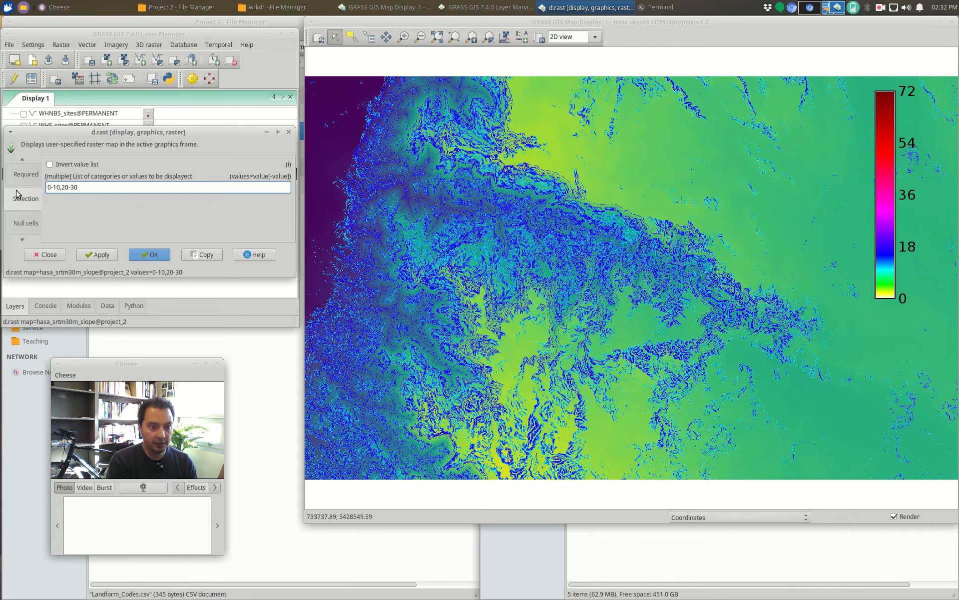
click(97, 255)
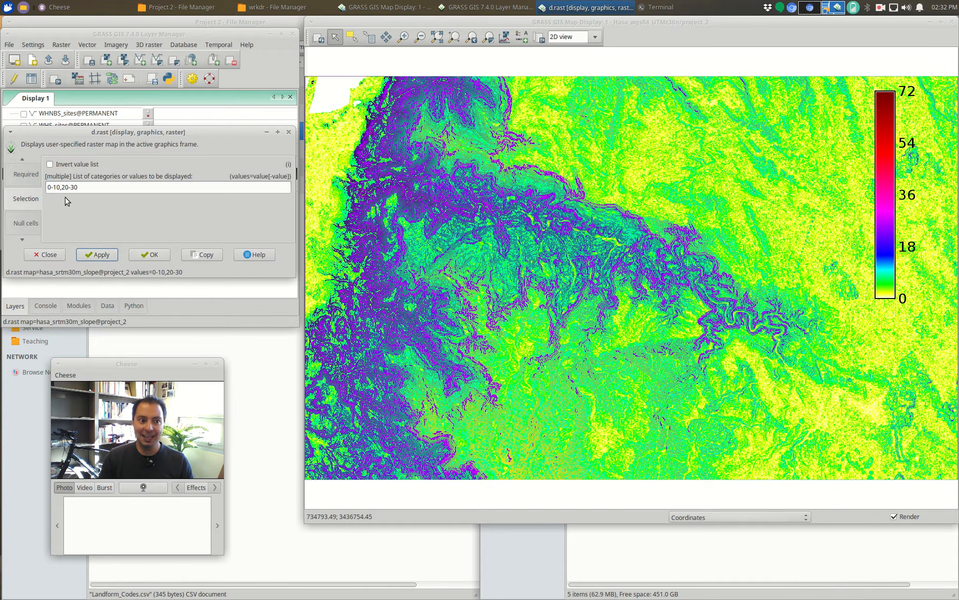
Step: Add the range 50-100 to the slope layer's list of displayed values and apply it
click(104, 190)
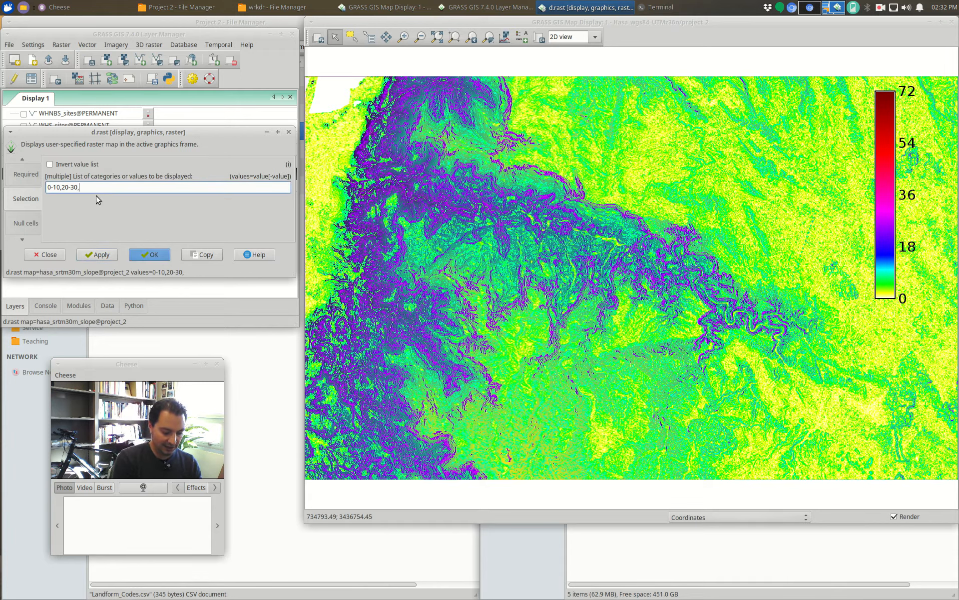
text(,50-100)
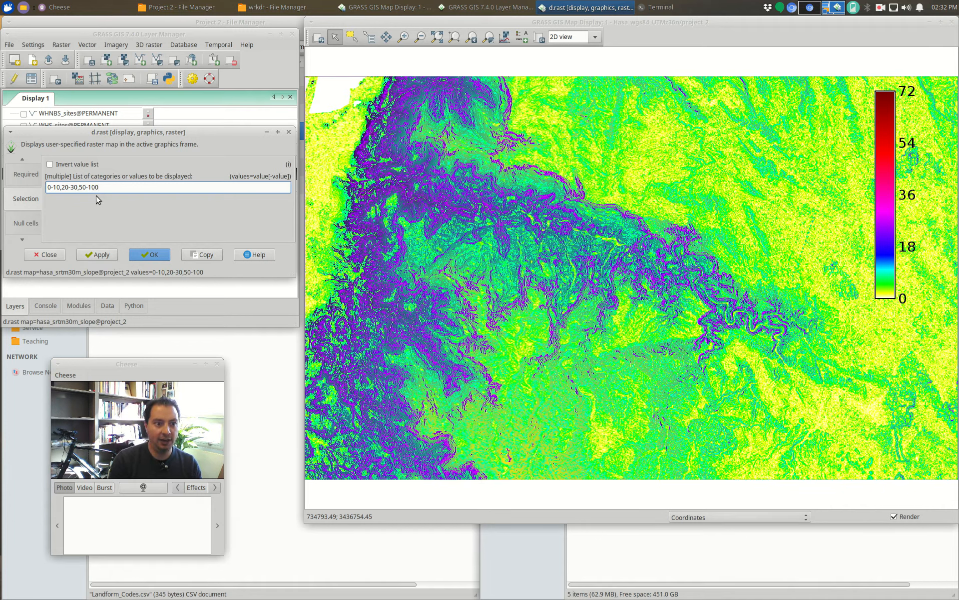
click(97, 255)
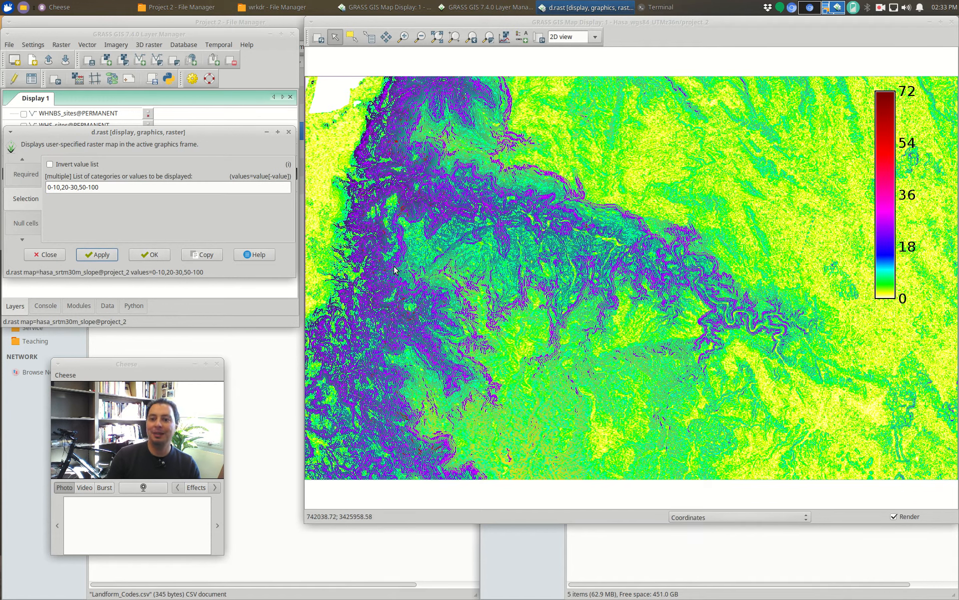
Step: Clear the slope layer's list of displayed values and apply the unrestricted display
drag(115, 186, 16, 178)
key(BackSpace)
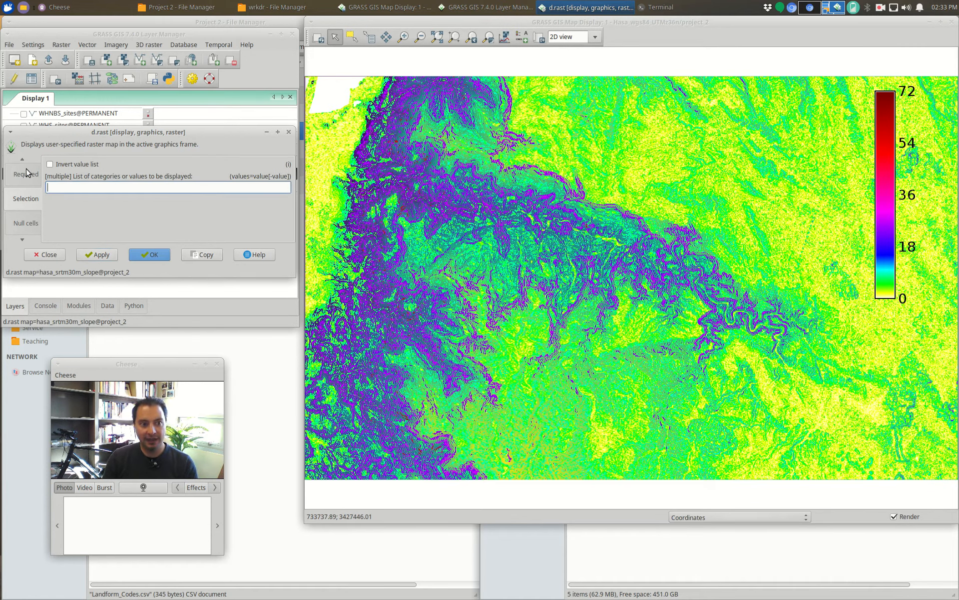
click(117, 253)
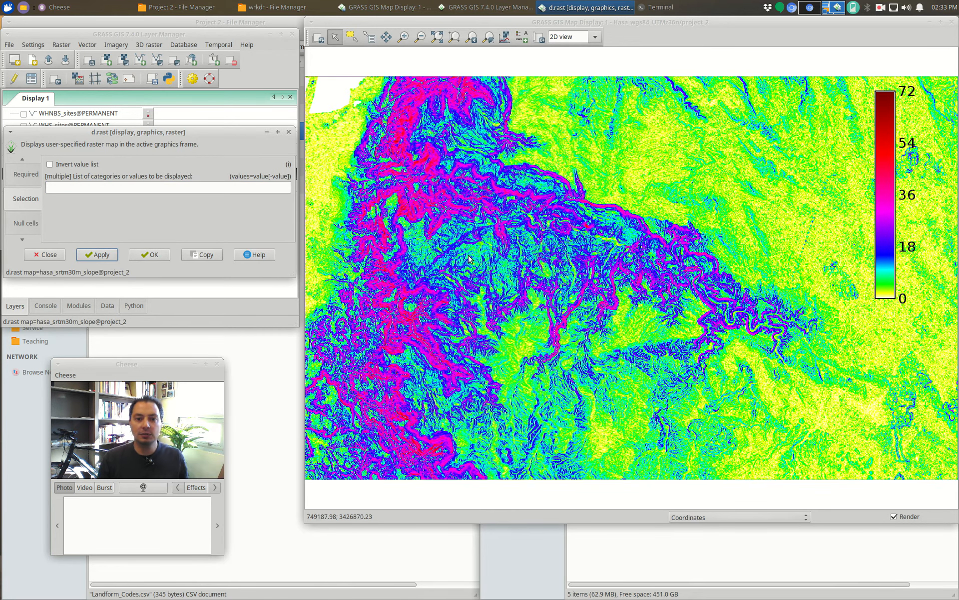
Step: Restrict the slope layer's displayed values to 20-100 and confirm the display settings
click(114, 188)
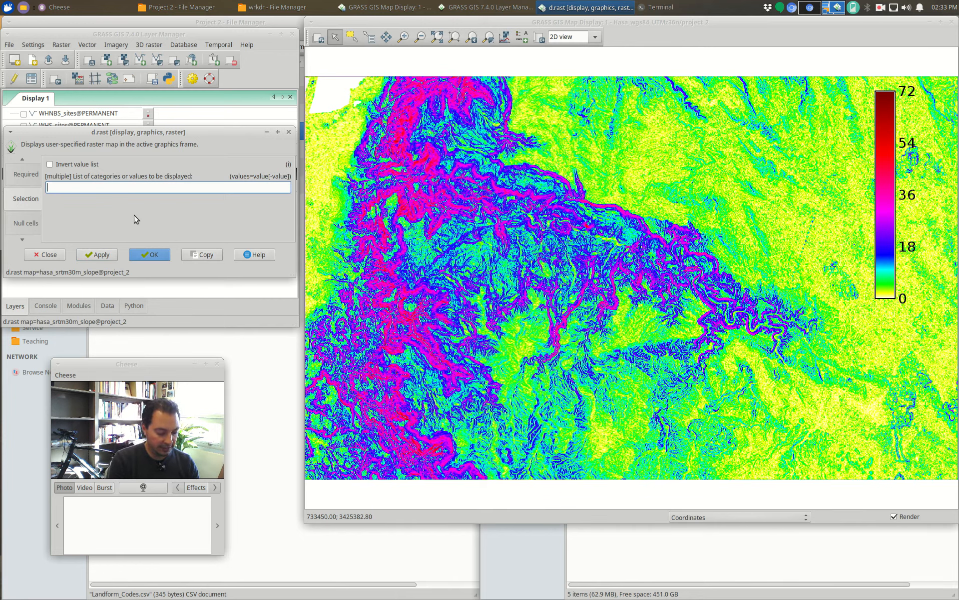
text(20-100)
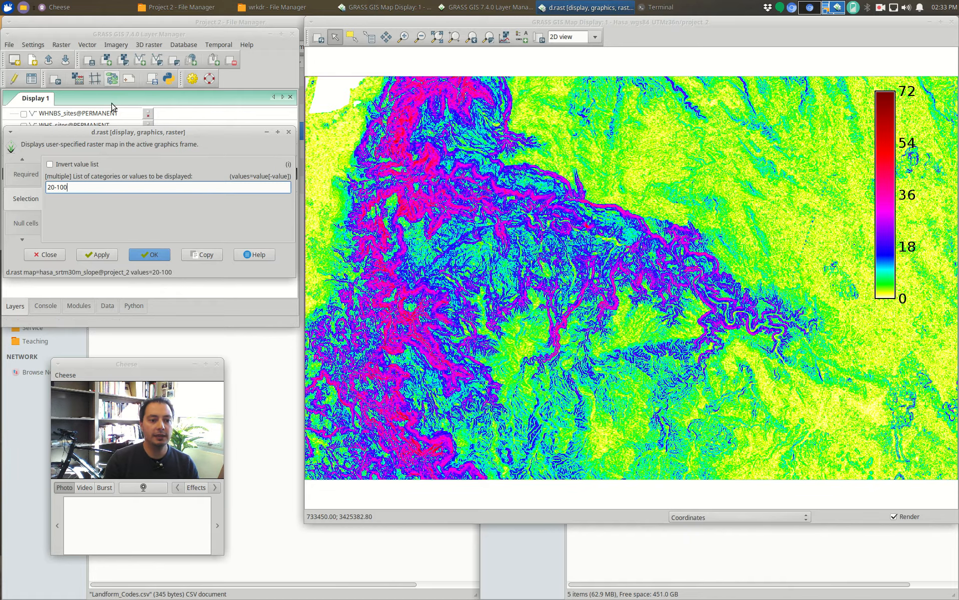
click(150, 255)
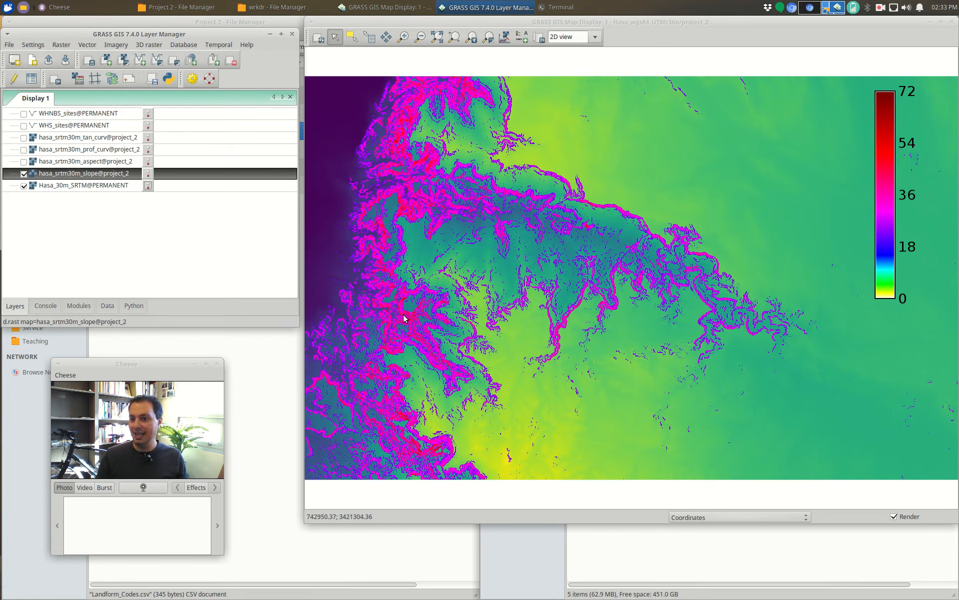
Step: Hide the hasa_srtm30m_slope@project_2 layer and show the hasa_srtm30m_aspect@project_2 layer in the map display
click(23, 174)
click(25, 160)
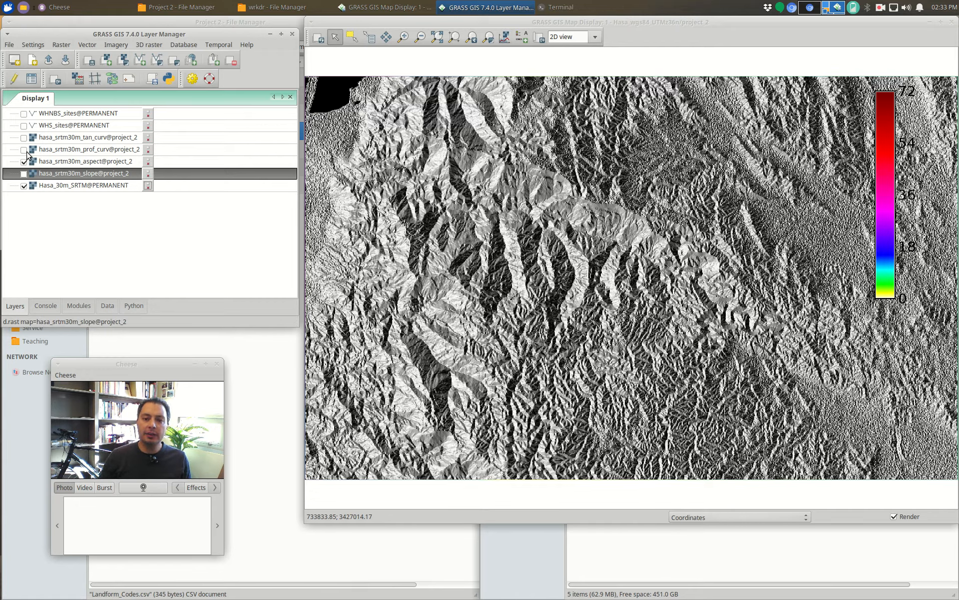
Step: Set the legend's raster map to hasa_srtm30m_aspect@project_2 and confirm the legend settings
double_click(883, 137)
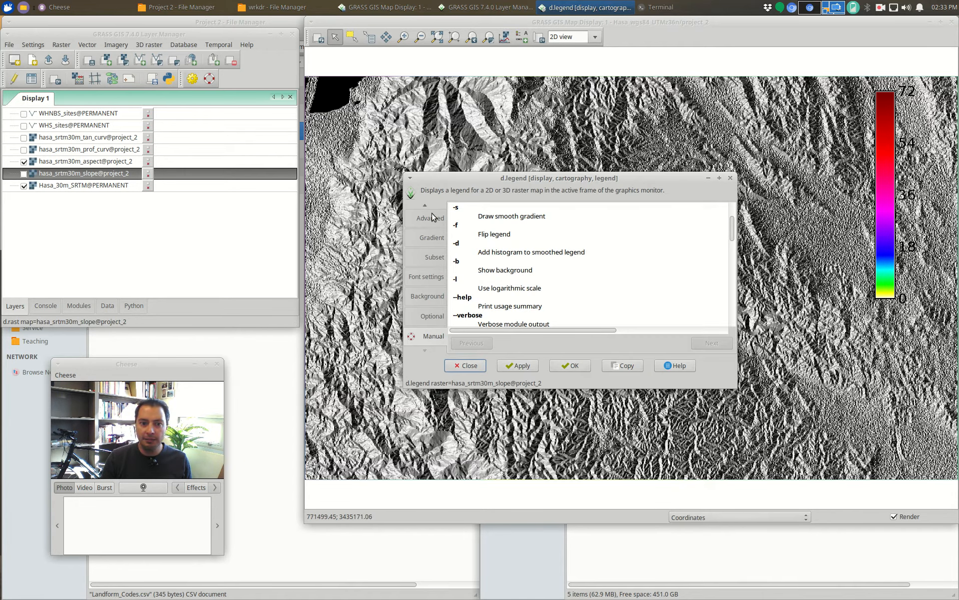
scroll(427, 211, up, 7)
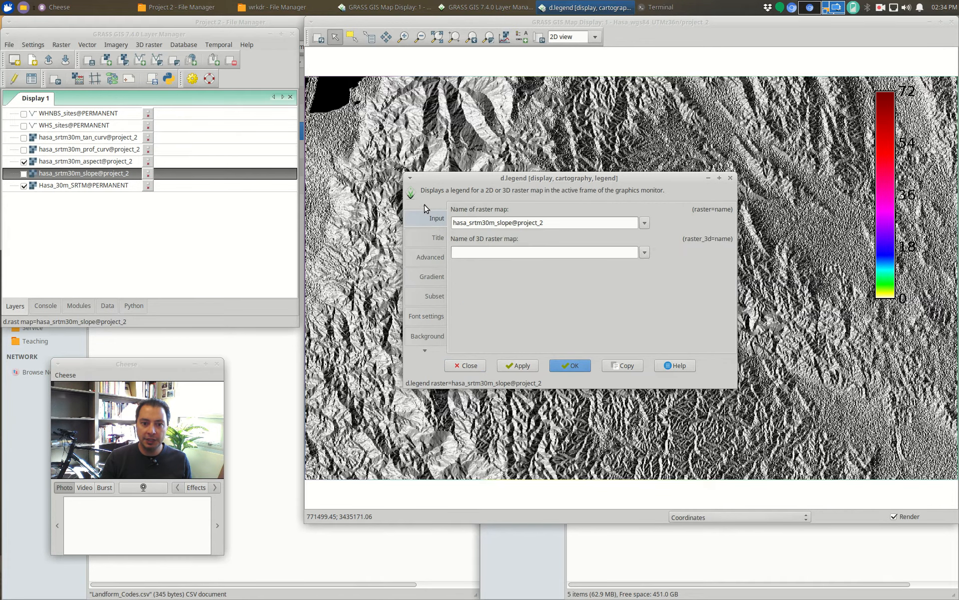
click(646, 222)
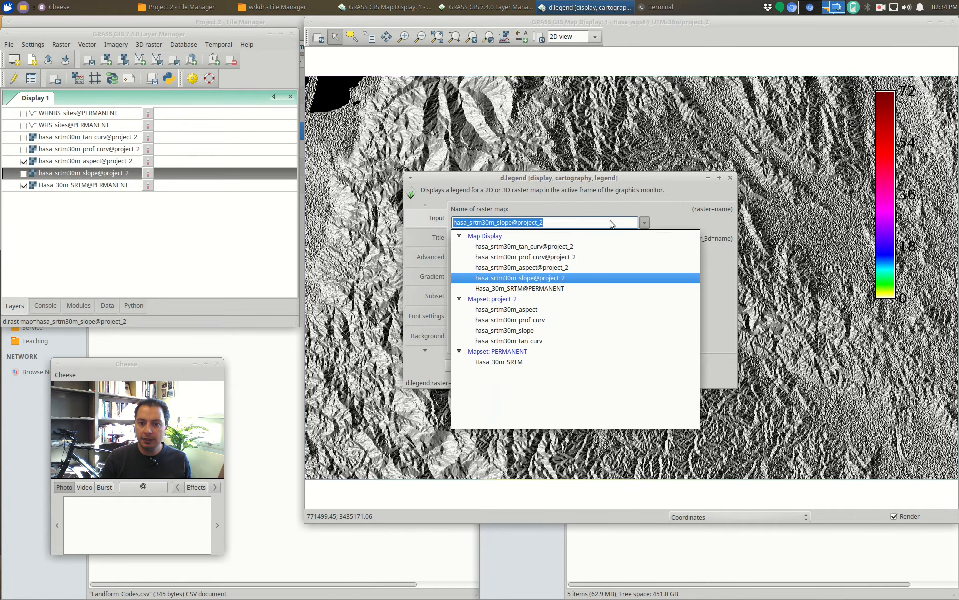
click(544, 268)
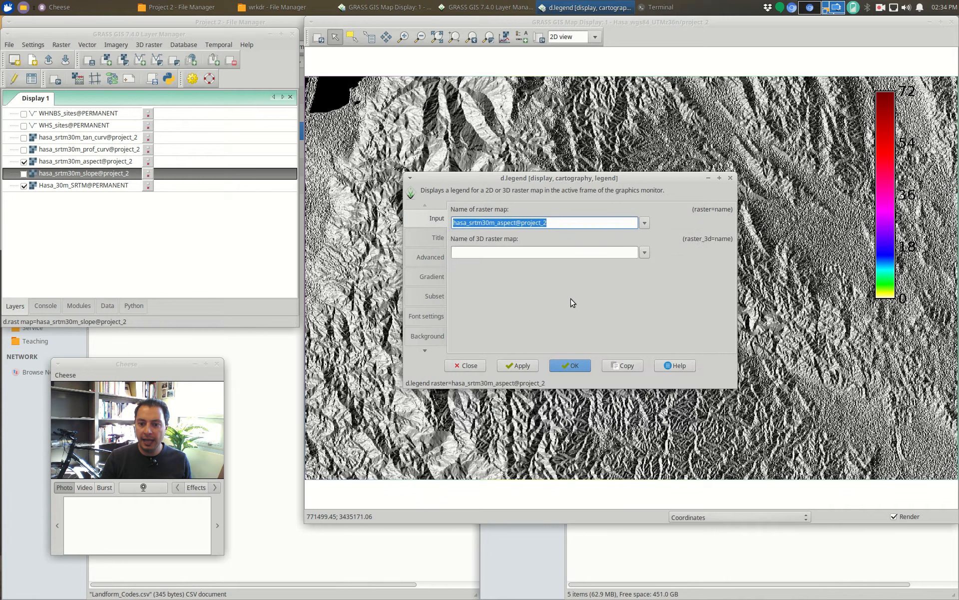
click(568, 365)
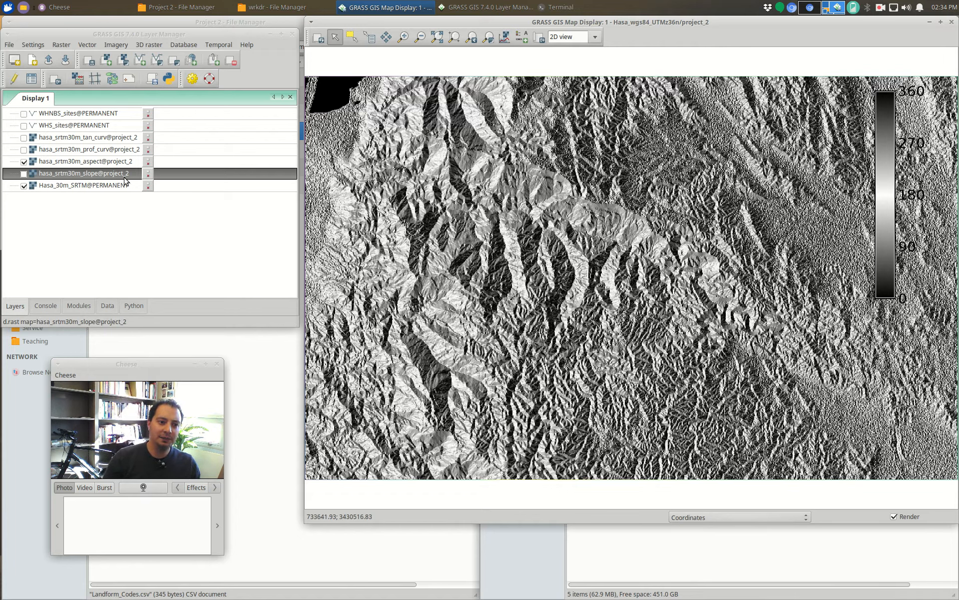
Step: Move the hasa_srtm30m_aspect@project_2 layer below Hasa_30m_SRTM@PERMANENT in the layer order and select the elevation layer
click(101, 167)
drag(102, 167, 98, 199)
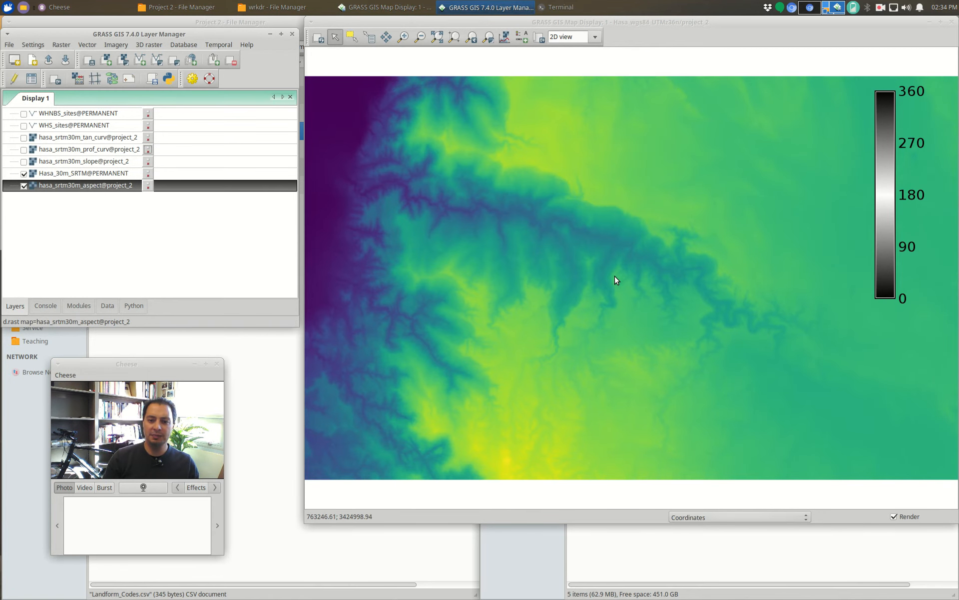
click(79, 174)
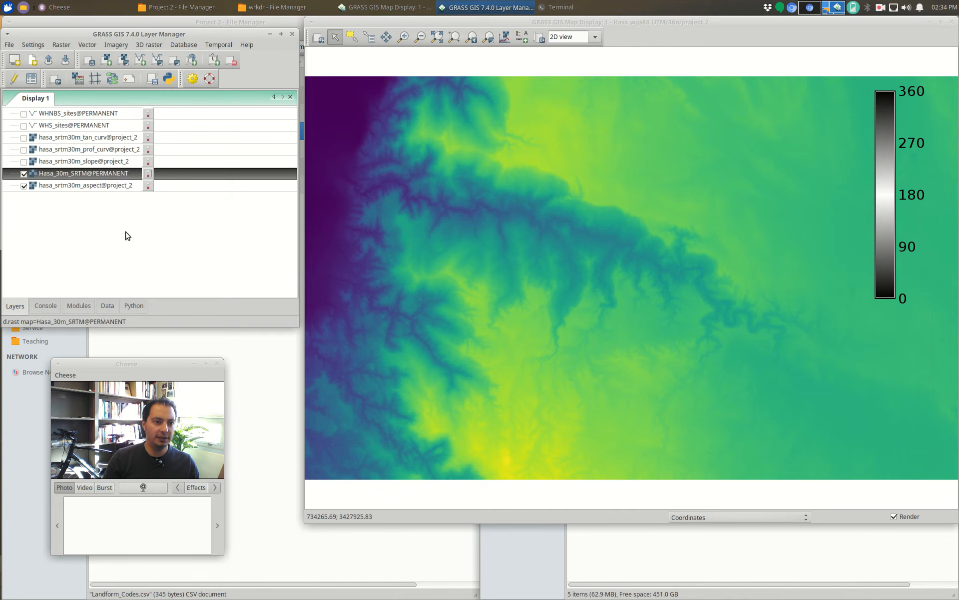
Step: Apply an opacity of 50 to the Hasa_30m_SRTM@PERMANENT elevation layer over the aspect map
right_click(83, 175)
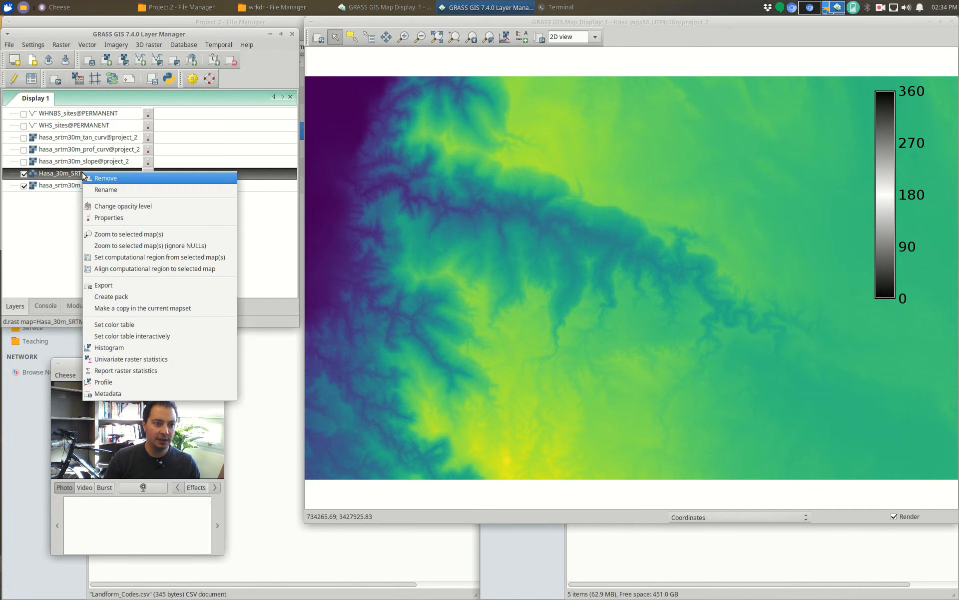
click(104, 202)
drag(233, 181, 150, 182)
click(116, 231)
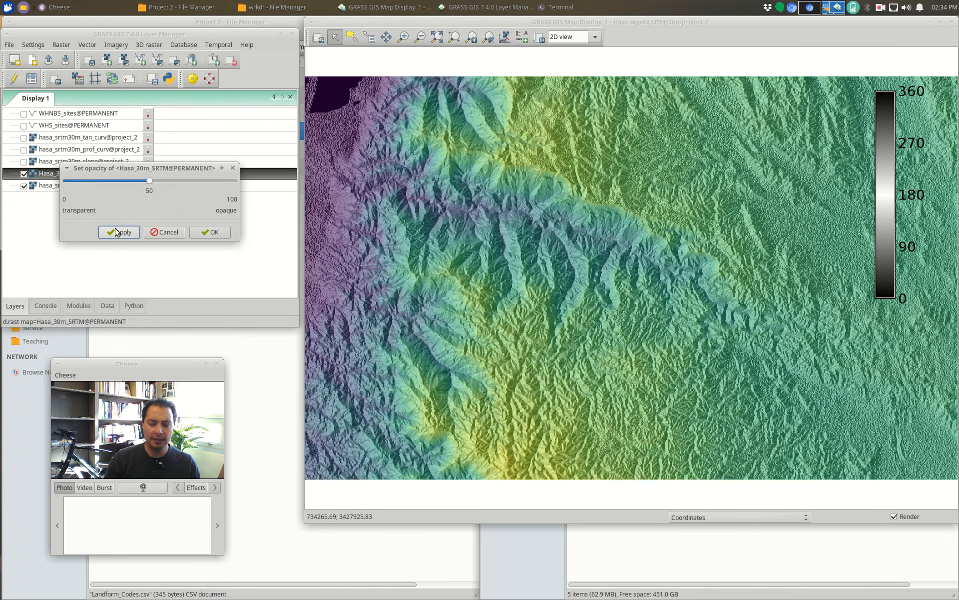
Step: Try an opacity of 65 for the elevation layer and settle on 70, confirming the opacity setting
drag(152, 184, 174, 182)
click(112, 234)
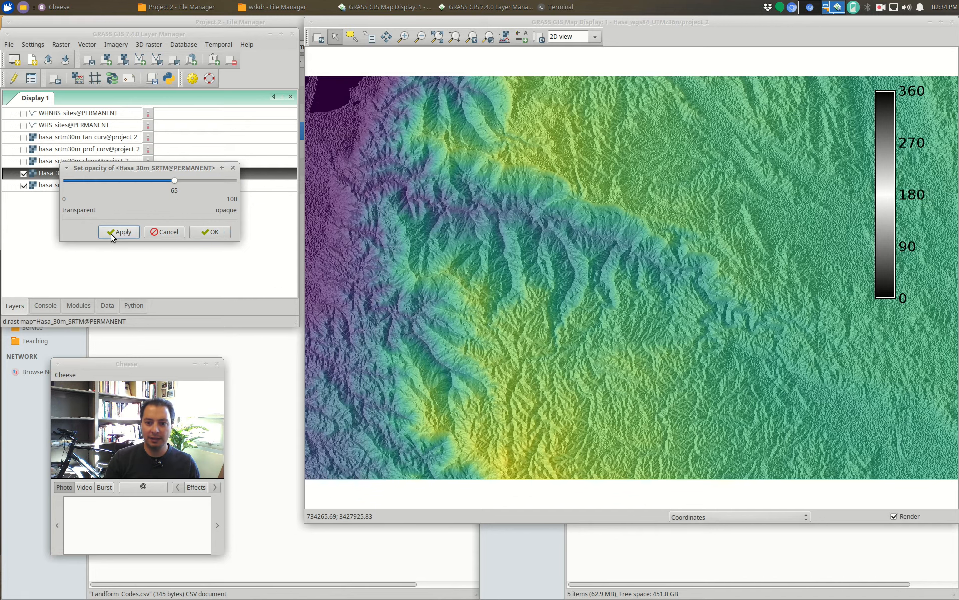
click(180, 183)
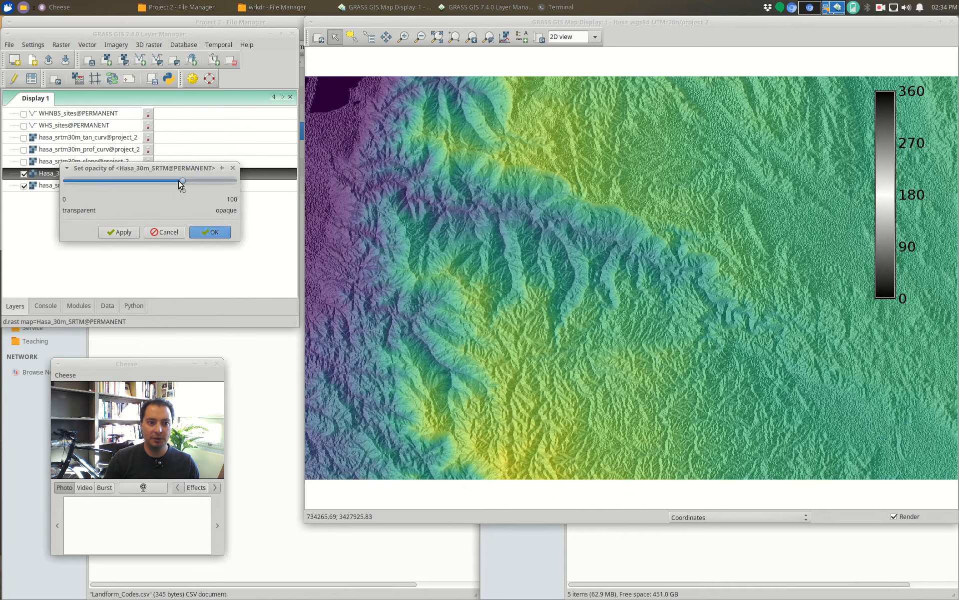
click(125, 233)
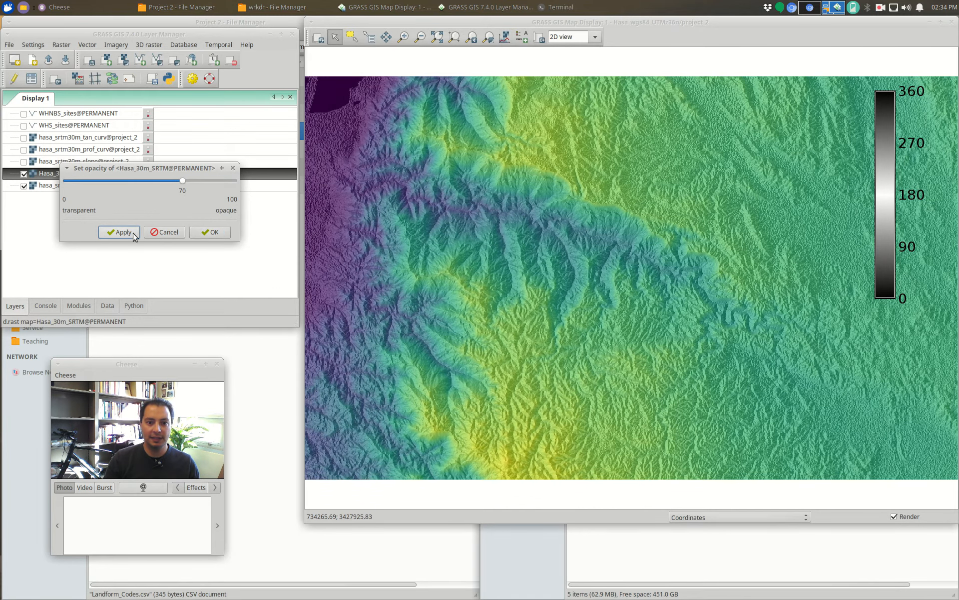
click(207, 234)
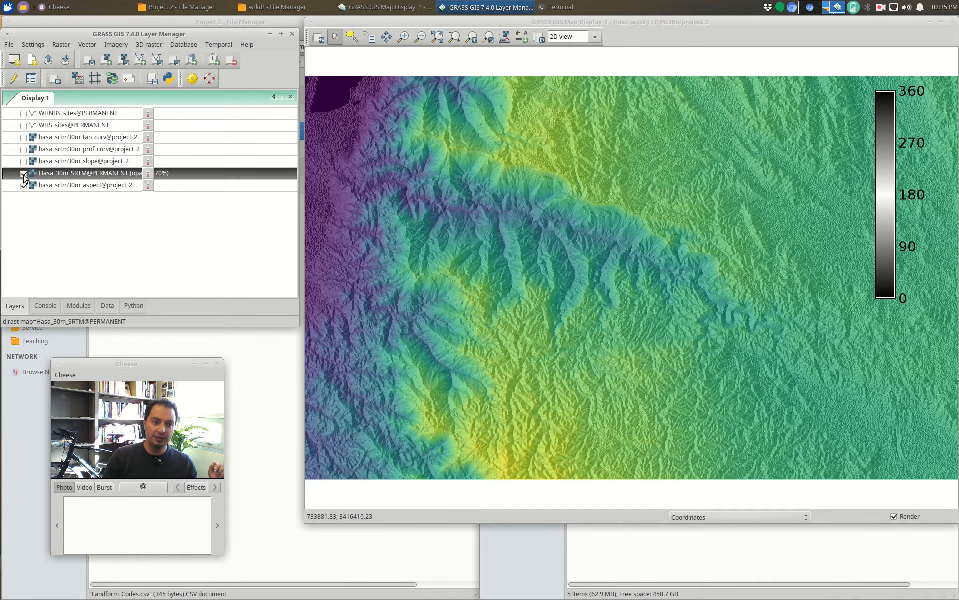
Step: Set the Hasa_30m_SRTM@PERMANENT layer's opacity back to 100
right_click(79, 173)
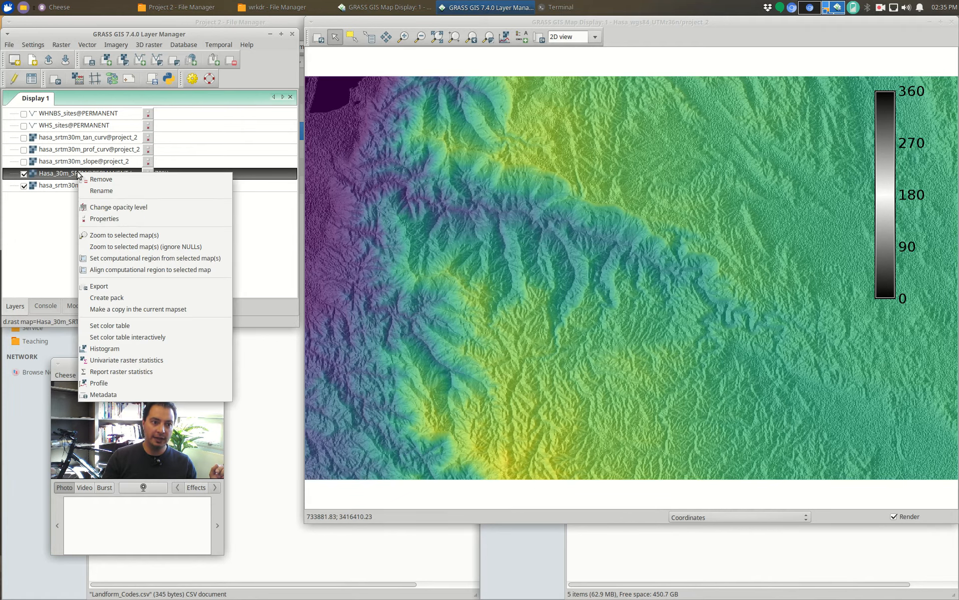
click(130, 205)
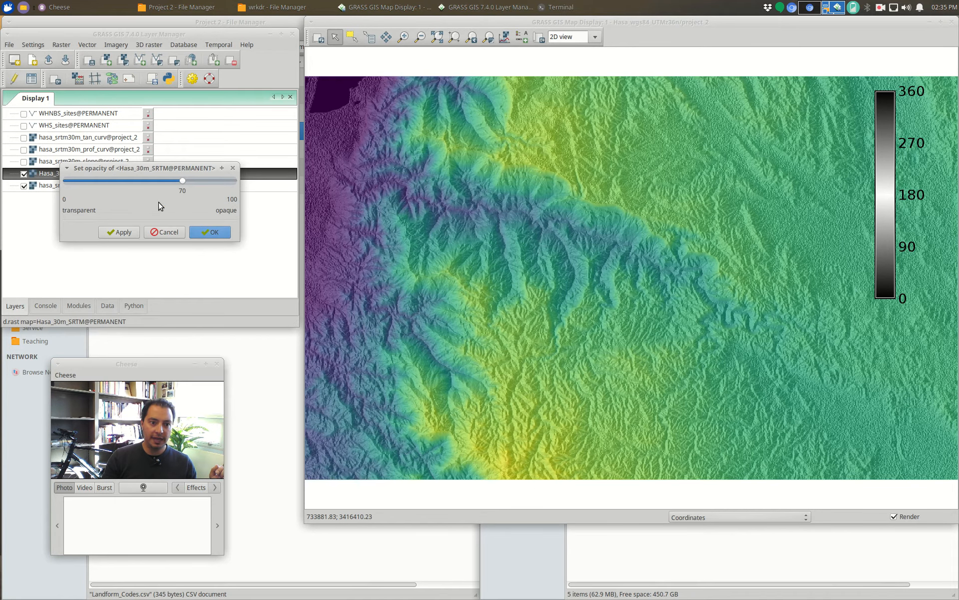
drag(183, 183, 237, 188)
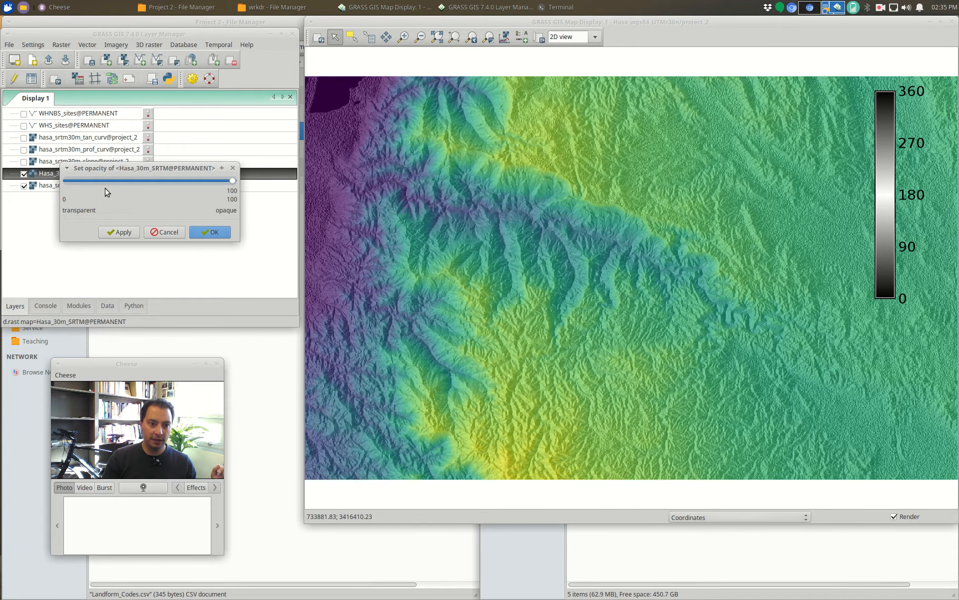
click(210, 232)
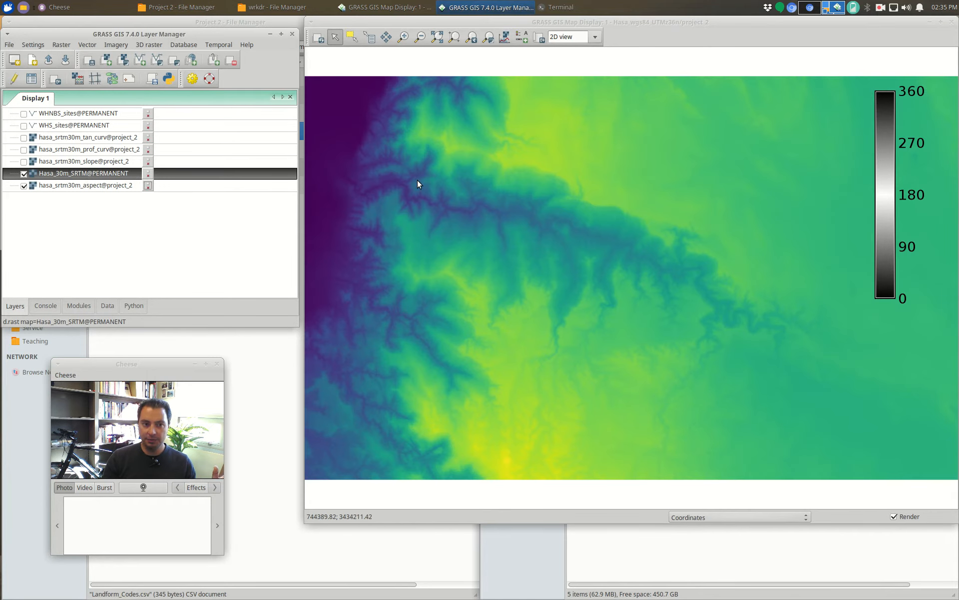
Step: Start a shaded relief computation (r.relief) with Hasa_30m_SRTM@PERMANENT as input and hasa_srtm30m_shadex2 as the output map name
click(61, 45)
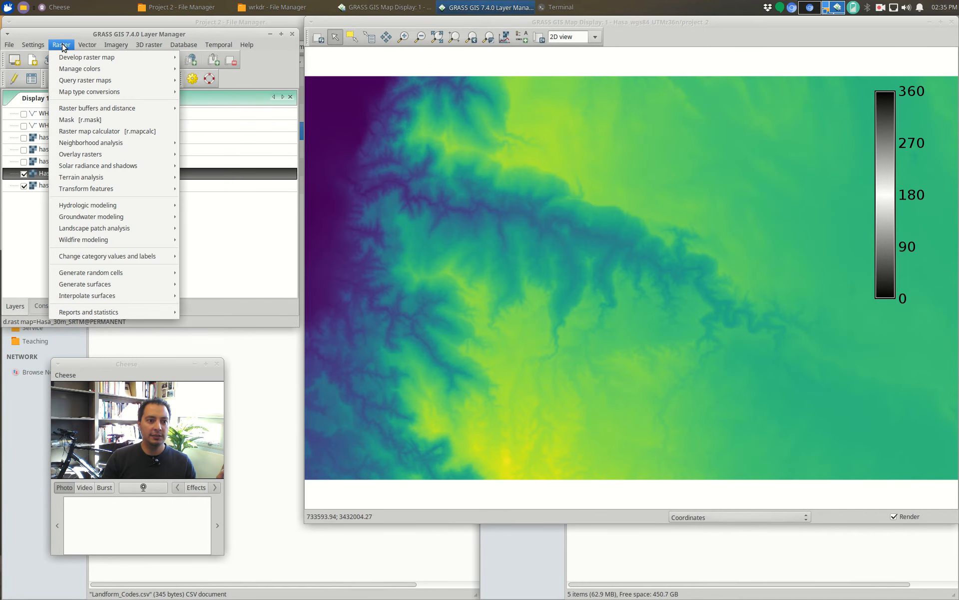
mouse_move(95, 178)
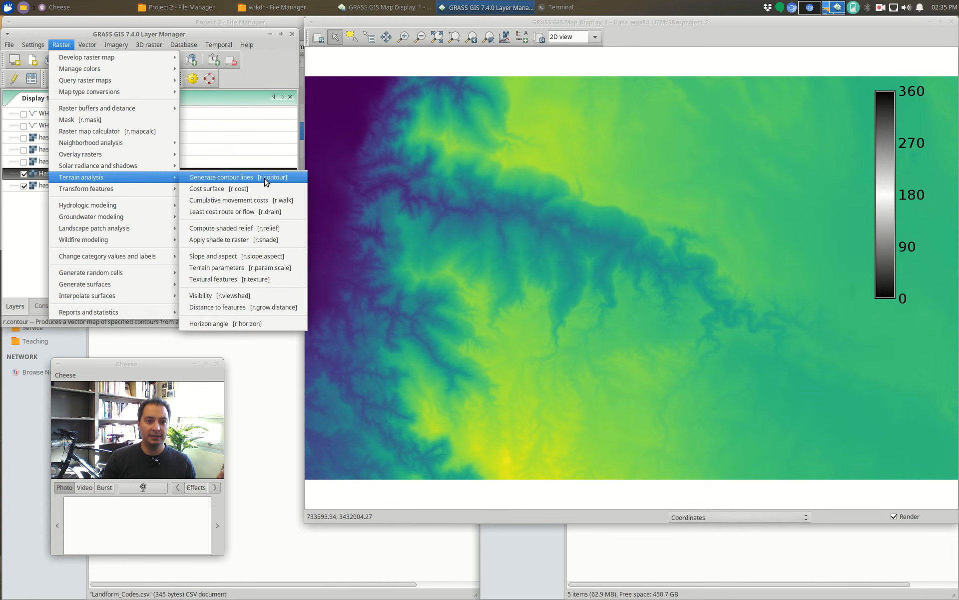
click(280, 232)
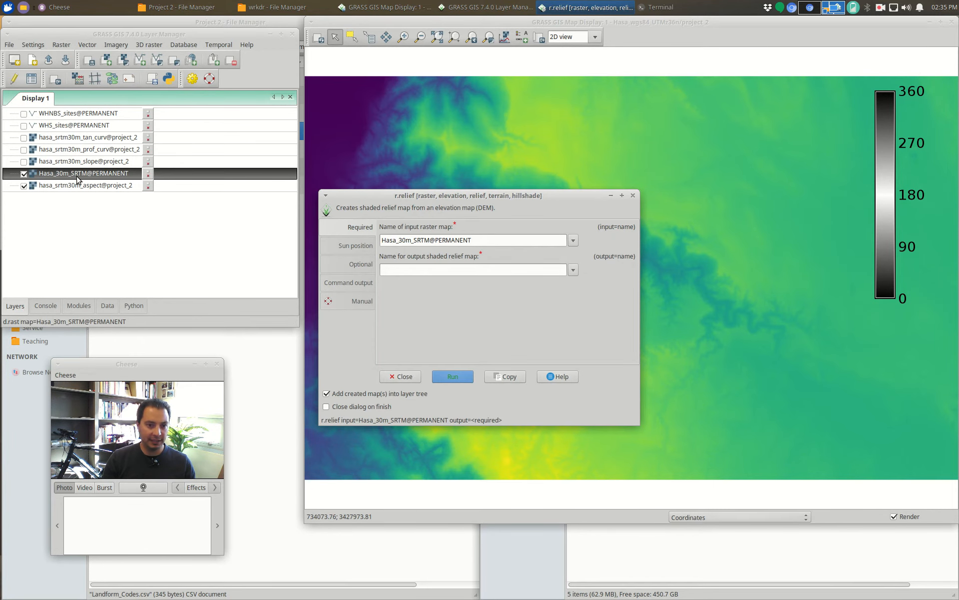
click(573, 241)
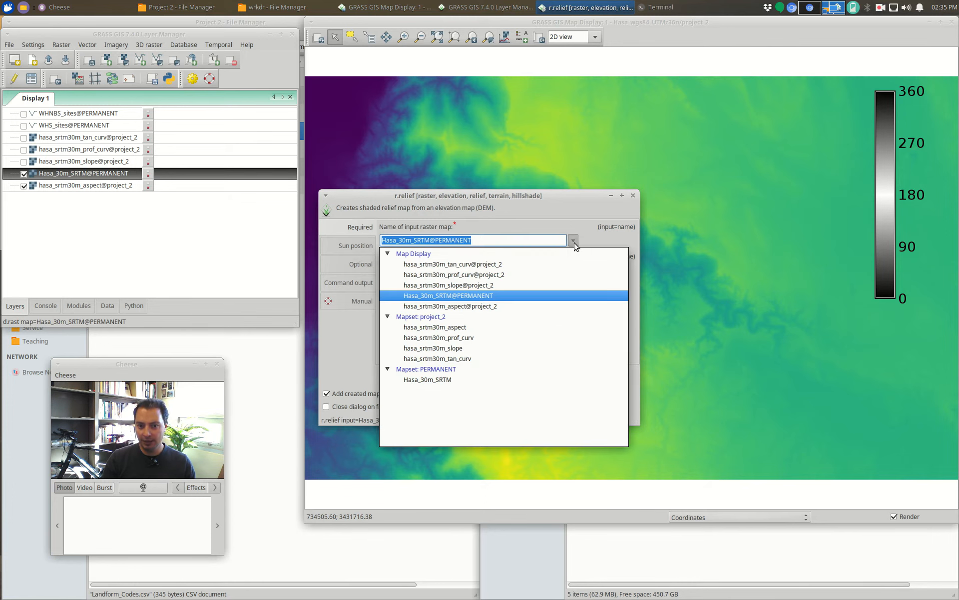
click(582, 214)
click(550, 270)
text(hasa_srtm30m_shadex2)
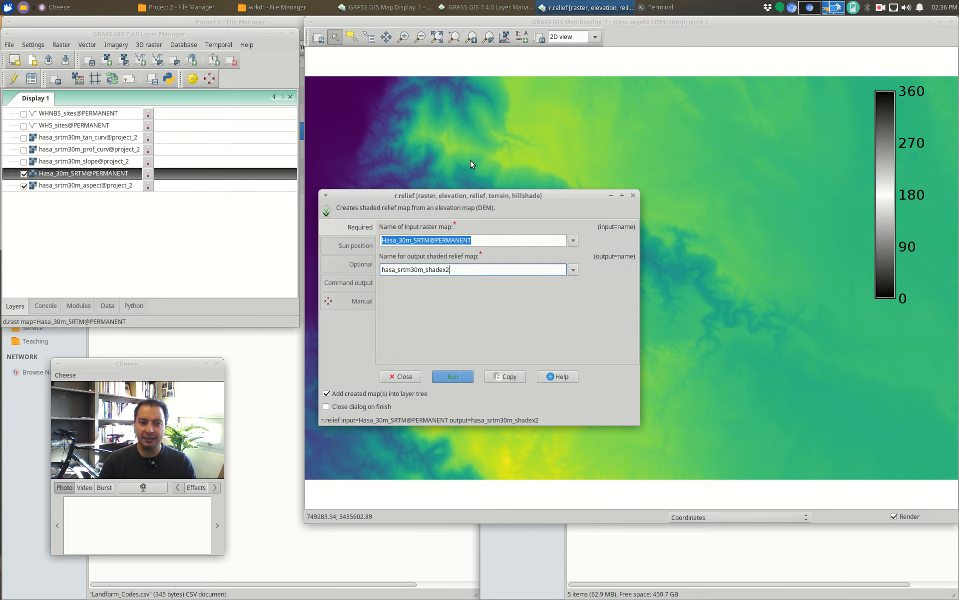
Step: Review the sun position parameters and set the factor for exaggerating relief to 2
click(363, 247)
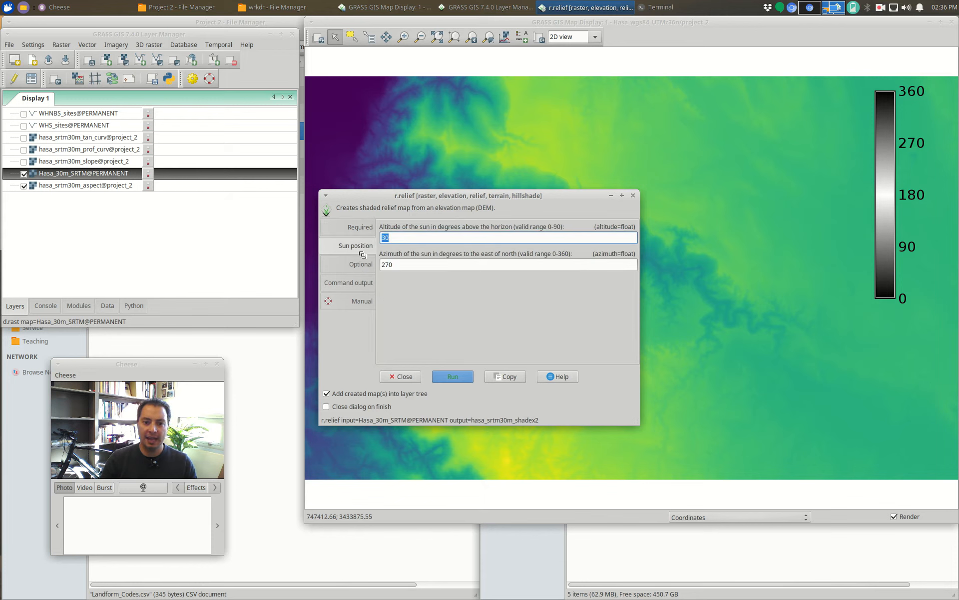
click(360, 265)
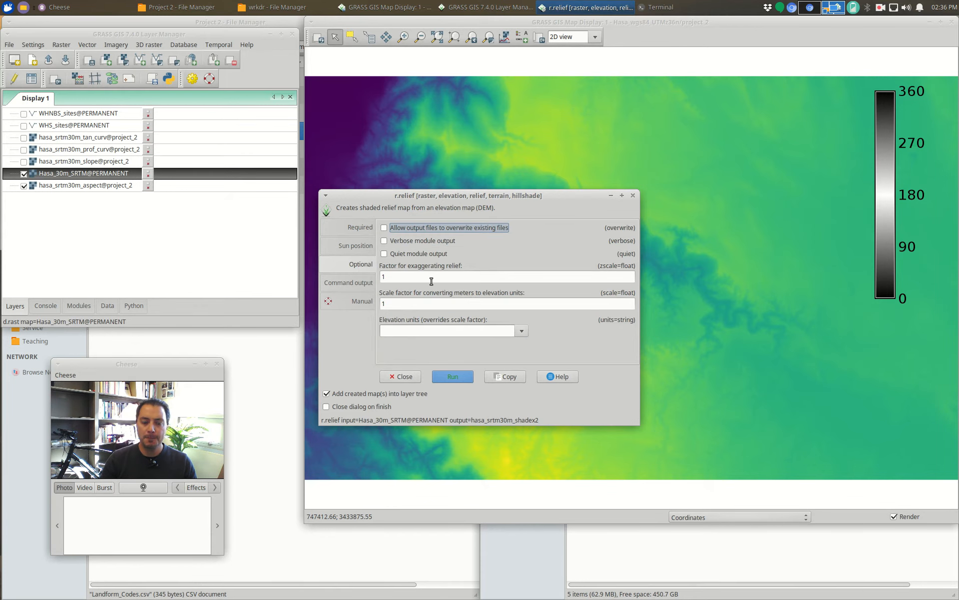
click(398, 276)
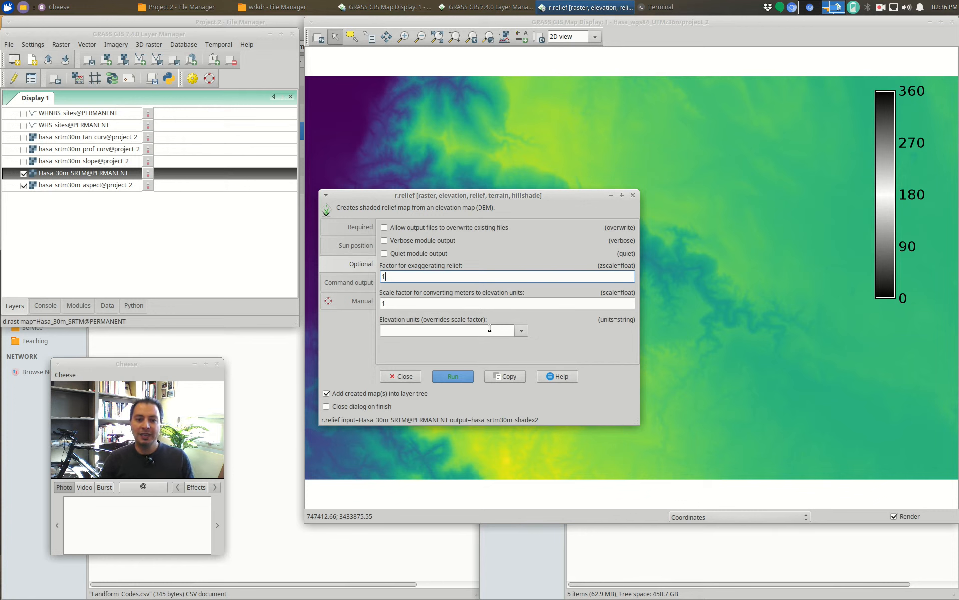
key(BackSpace)
text(2)
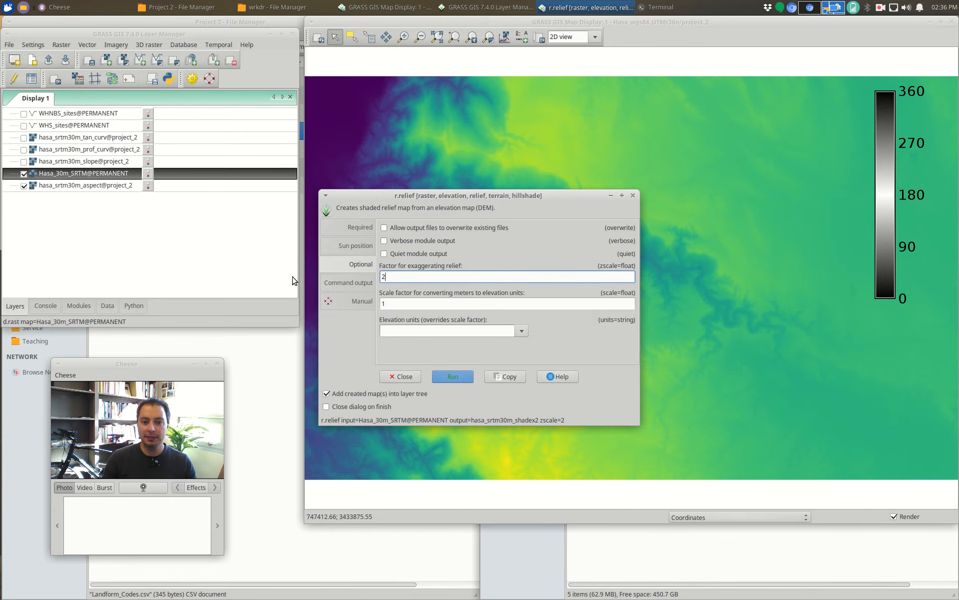
Step: Recheck the sun altitude and azimuth, run the shaded relief computation and close its dialog
click(340, 247)
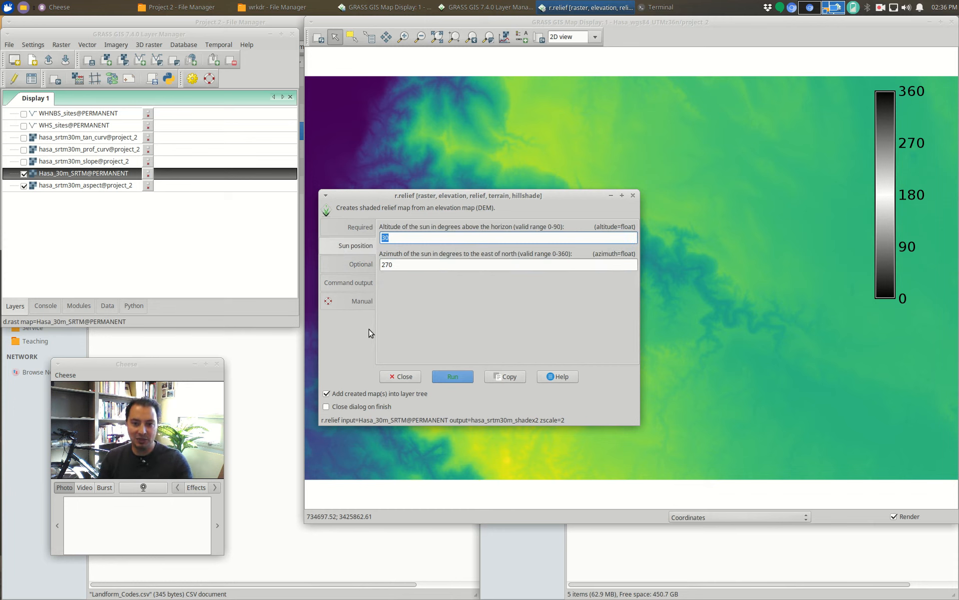
click(455, 379)
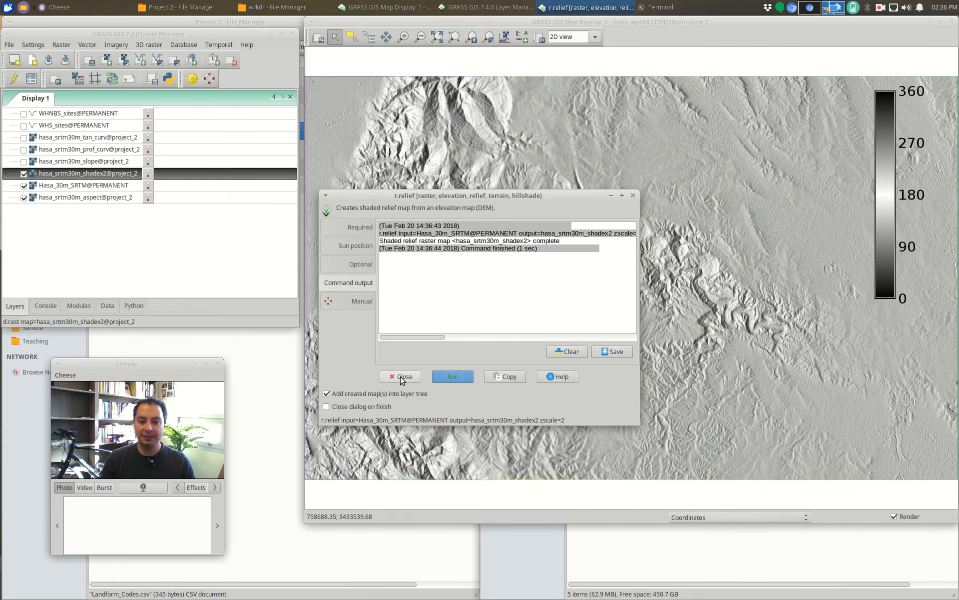
click(401, 377)
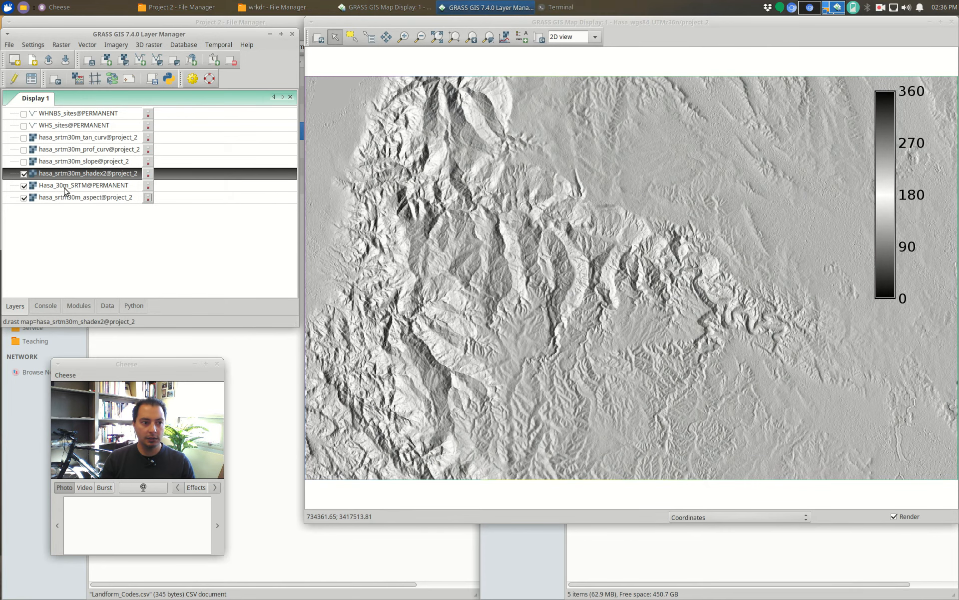
Step: Hide the elevation layer and toggle the hasa_srtm30m_shadex2@project_2 layer repeatedly to compare the shaded relief with the aspect map
click(23, 186)
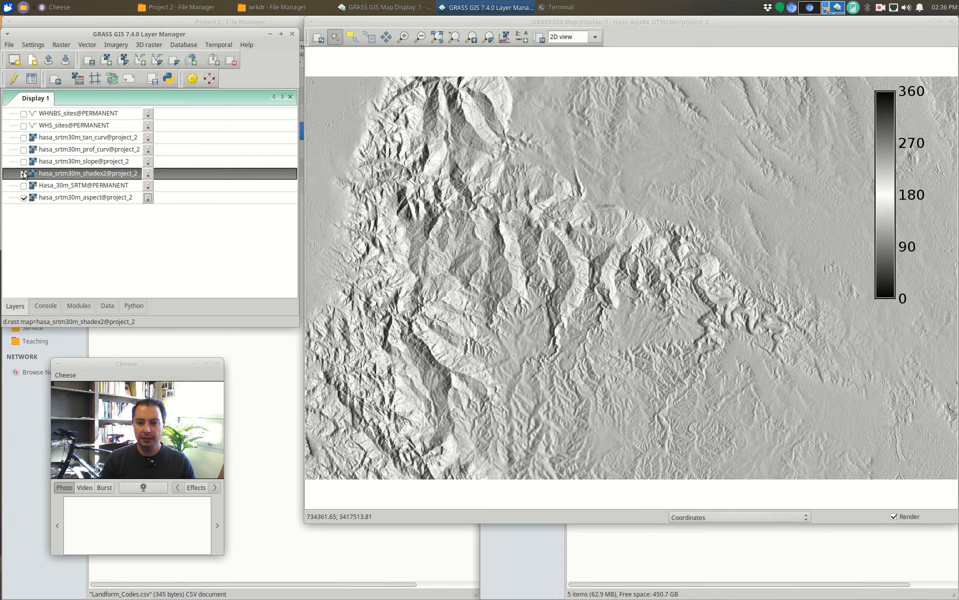
click(24, 173)
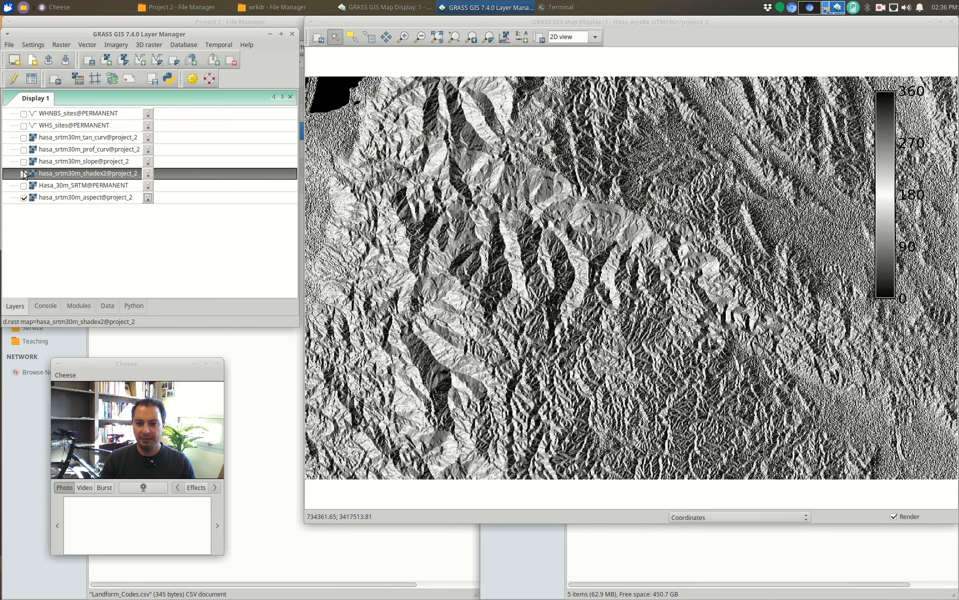
click(23, 173)
click(23, 173)
click(24, 174)
click(23, 174)
click(23, 173)
click(23, 173)
click(23, 173)
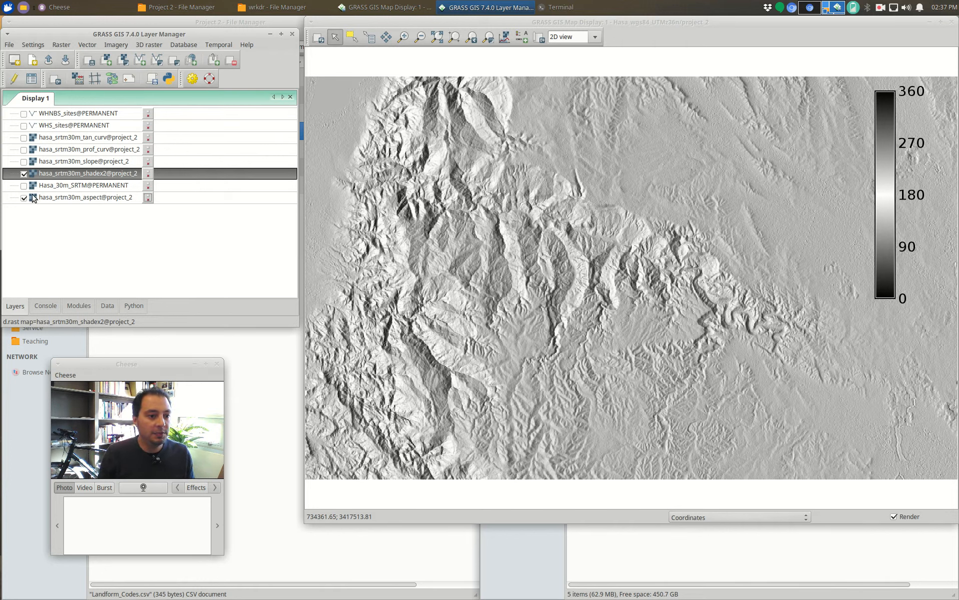
Step: Move the hasa_srtm30m_shadex2@project_2 layer below Hasa_30m_SRTM@PERMANENT and show the elevation layer again
drag(61, 174, 61, 198)
click(23, 174)
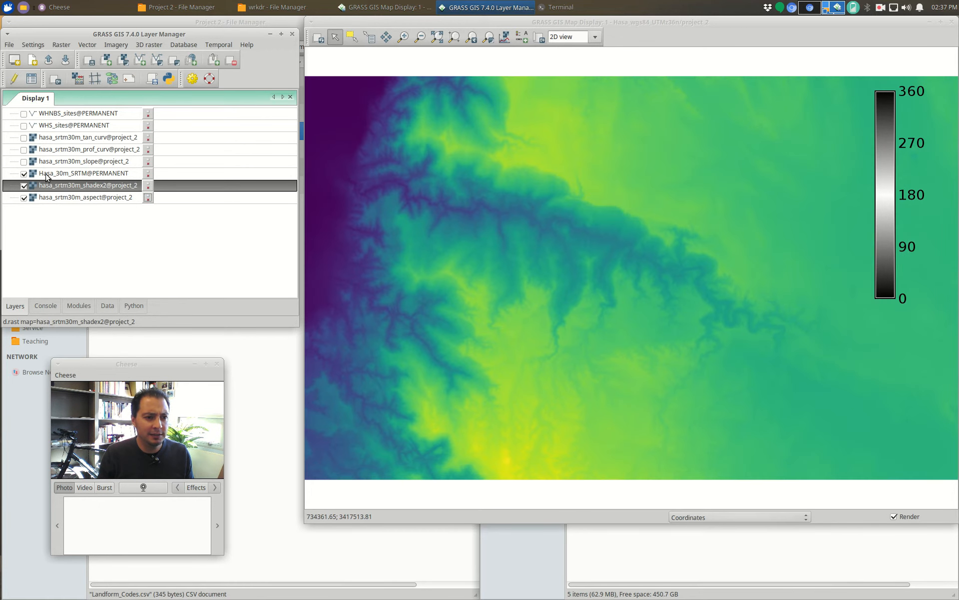
Step: Apply an opacity of 74 to the Hasa_30m_SRTM@PERMANENT elevation layer over the shaded relief
right_click(61, 174)
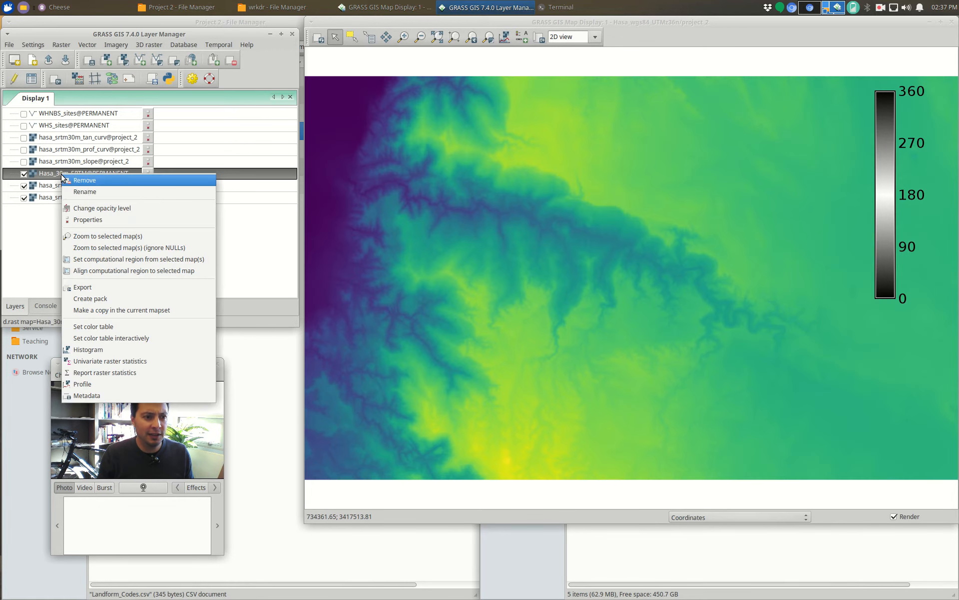
click(115, 212)
drag(227, 184, 189, 184)
click(127, 236)
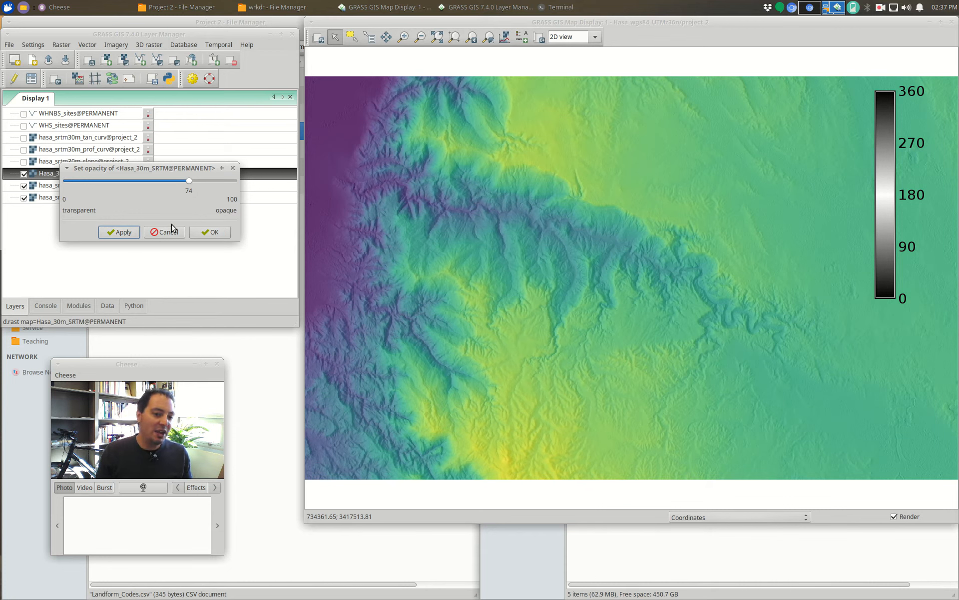
Step: Set the Hasa_30m_SRTM@PERMANENT elevation layer's opacity back to 100
drag(188, 184, 236, 182)
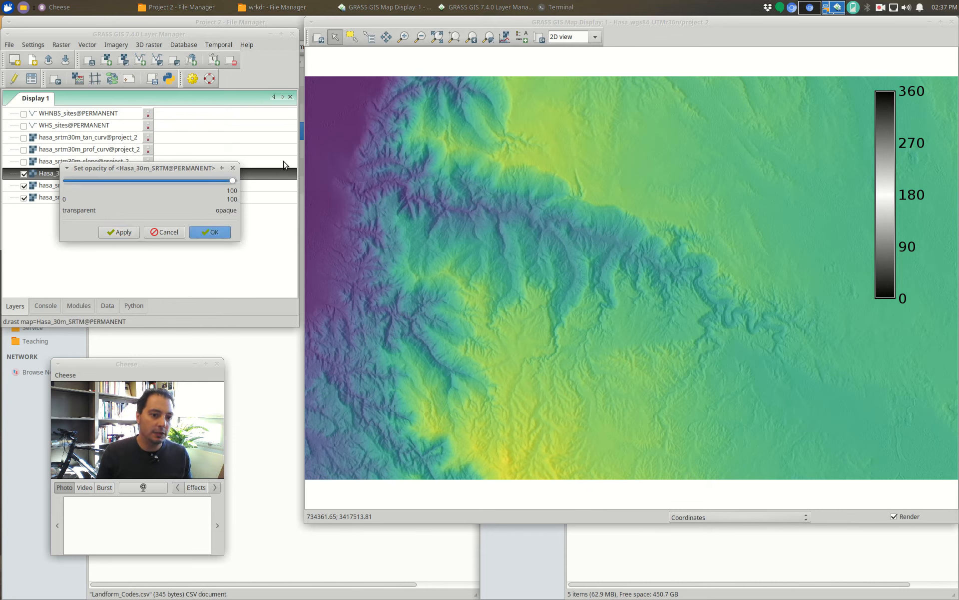
click(218, 233)
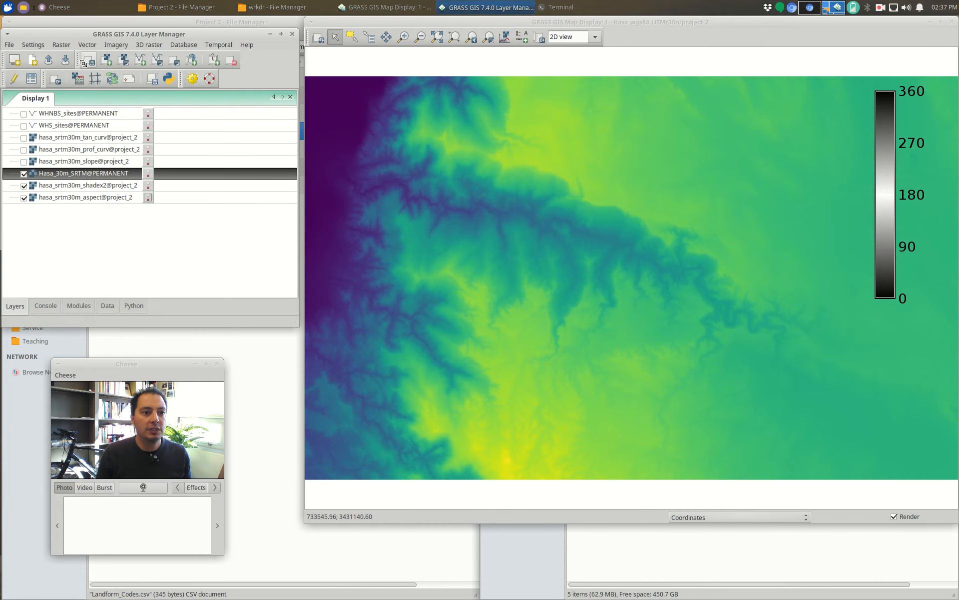
Step: Add a shaded relief map layer that drapes Hasa_30m_SRTM@PERMANENT over hasa_srtm30m_shadex2@project_2 and apply it to the display
click(124, 60)
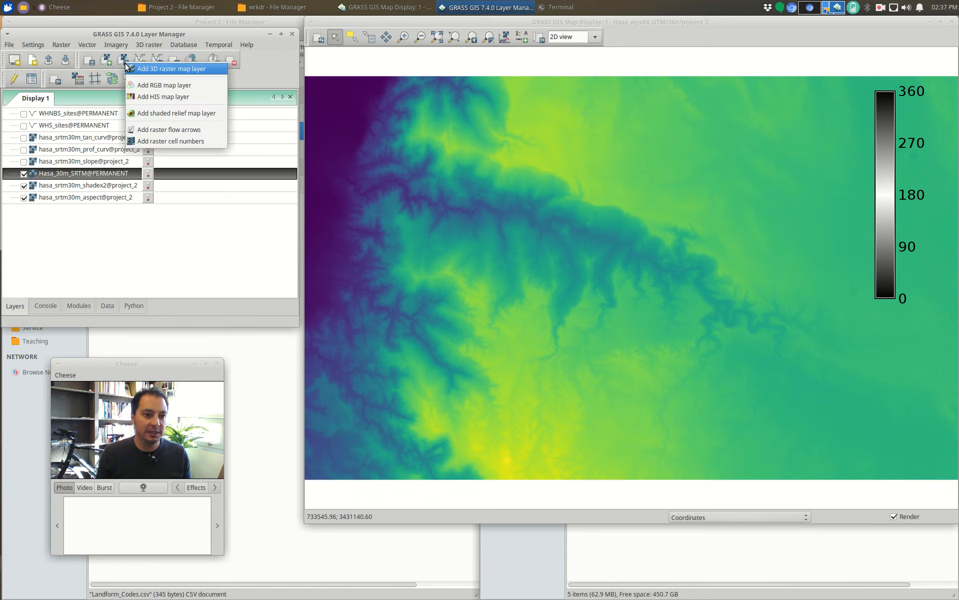
click(176, 114)
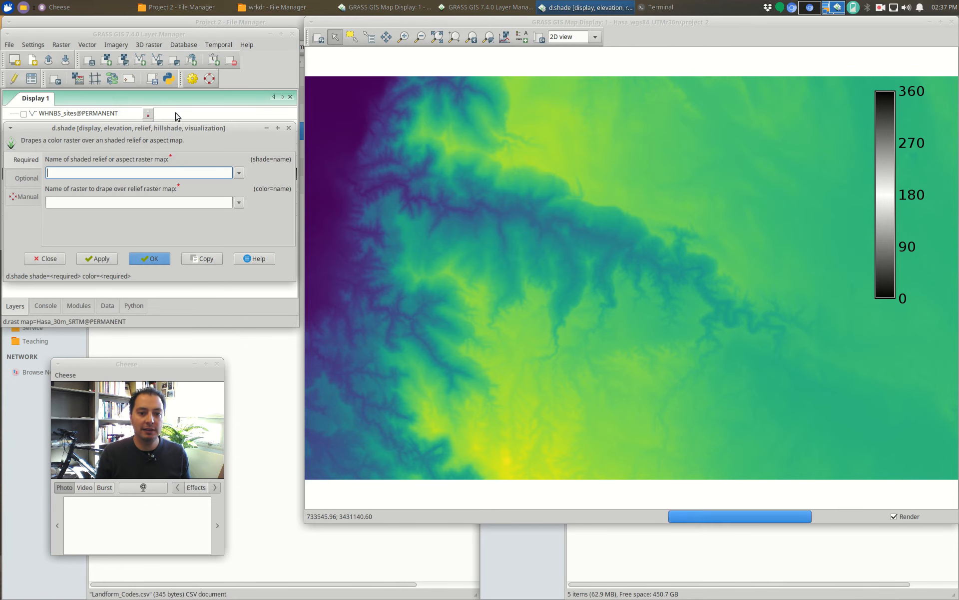
click(239, 173)
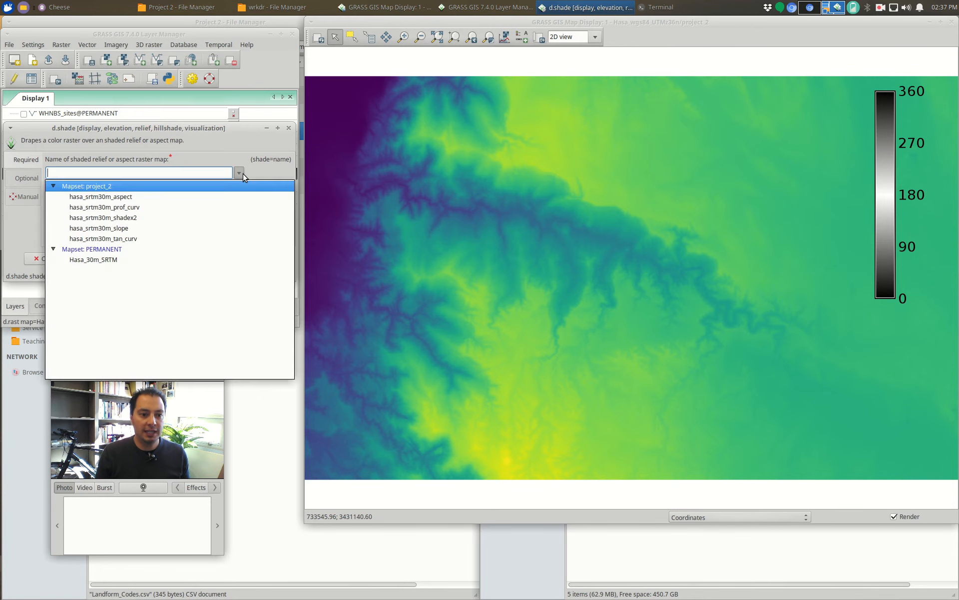
click(130, 218)
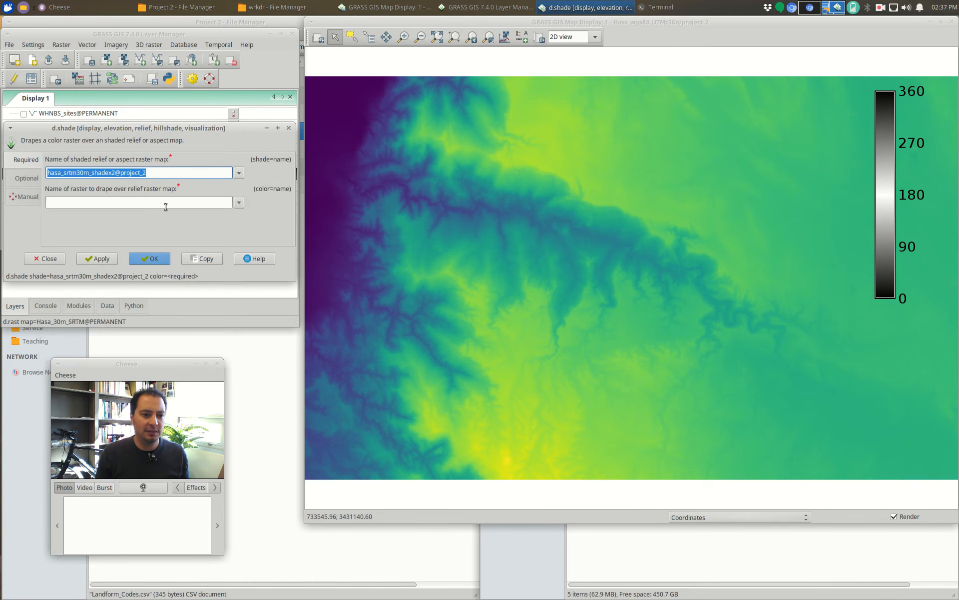
click(240, 203)
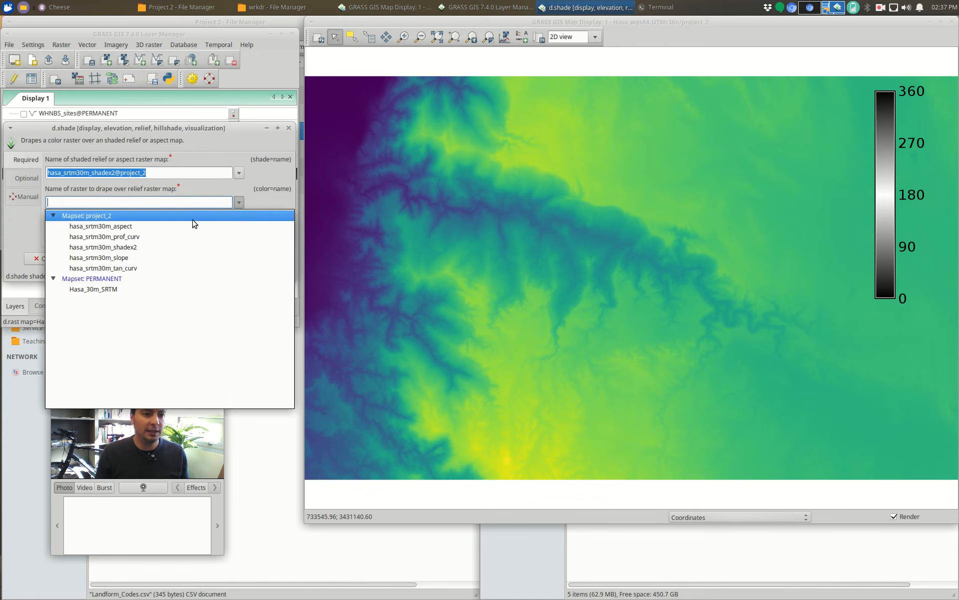
click(120, 289)
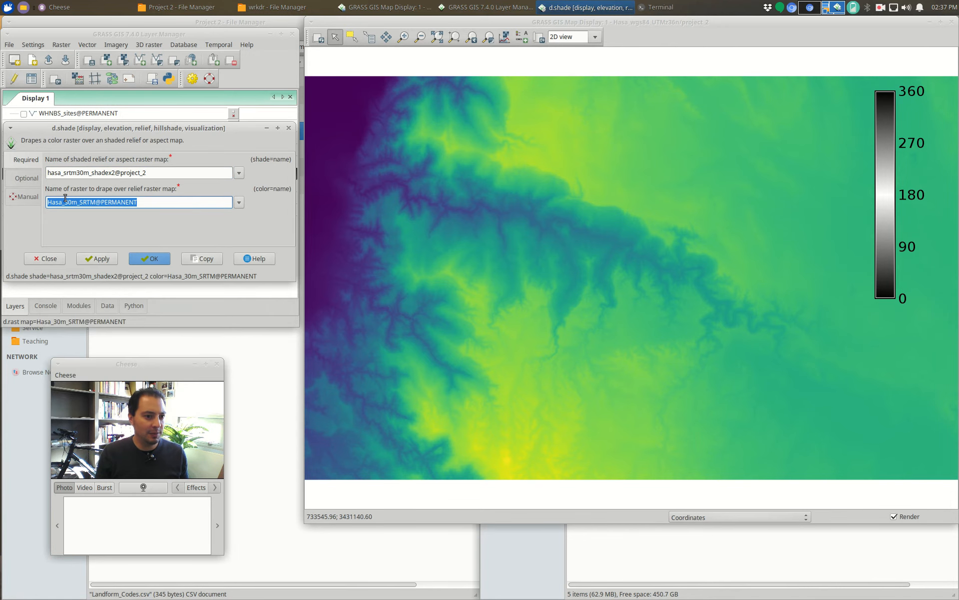
click(20, 179)
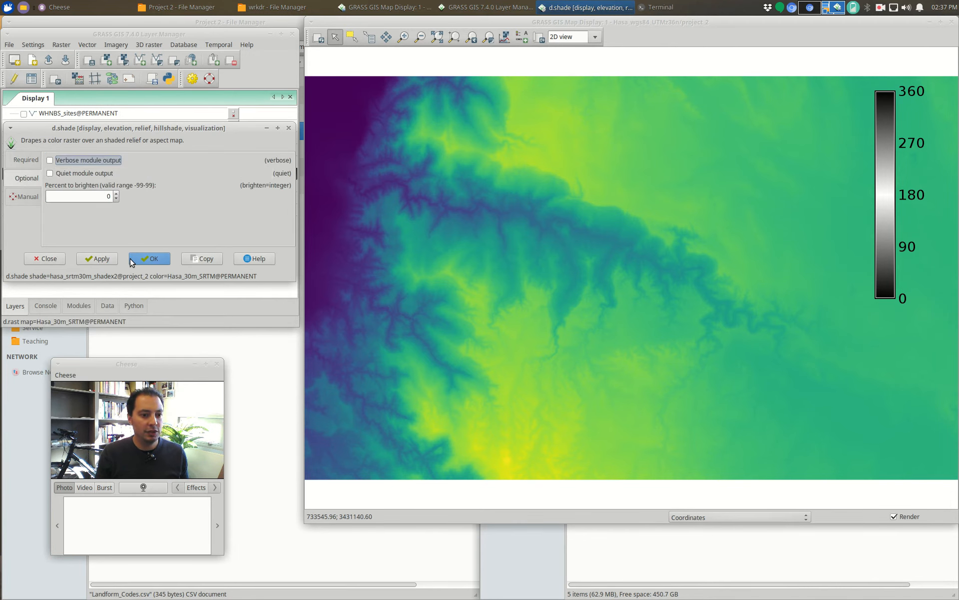
click(100, 258)
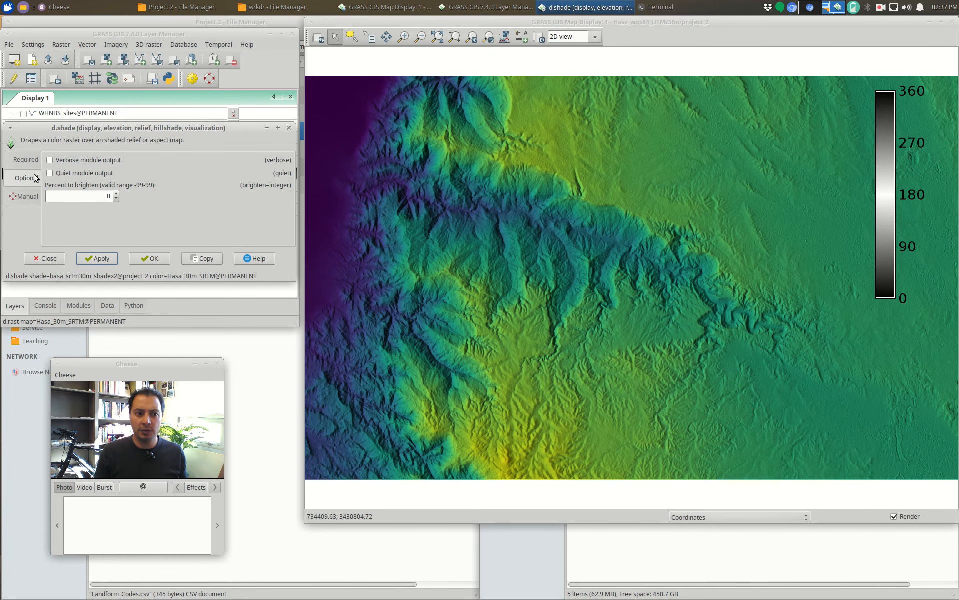
Step: Brighten the draped shaded relief layer by 30 percent and close its settings
click(106, 197)
text(30)
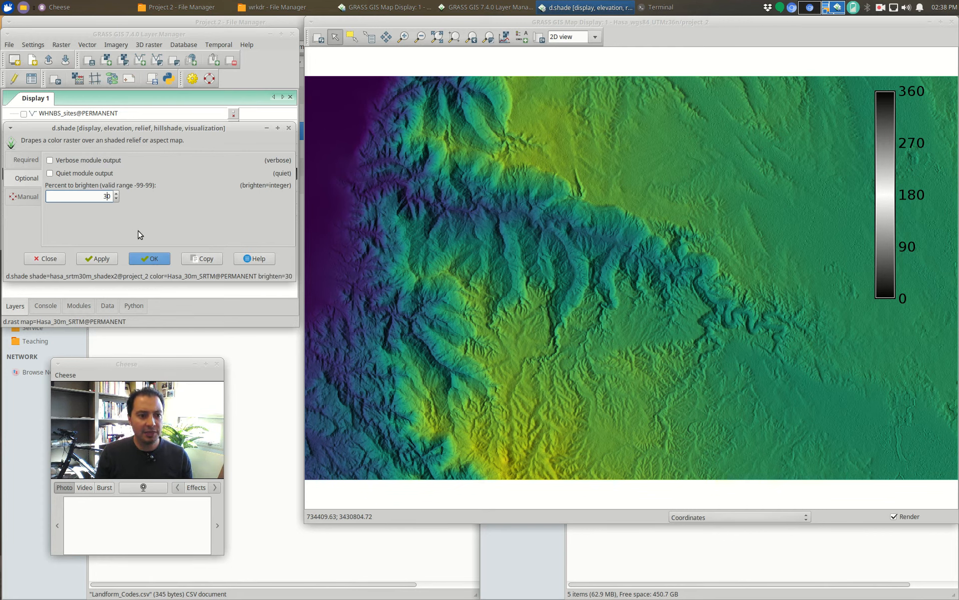
click(154, 260)
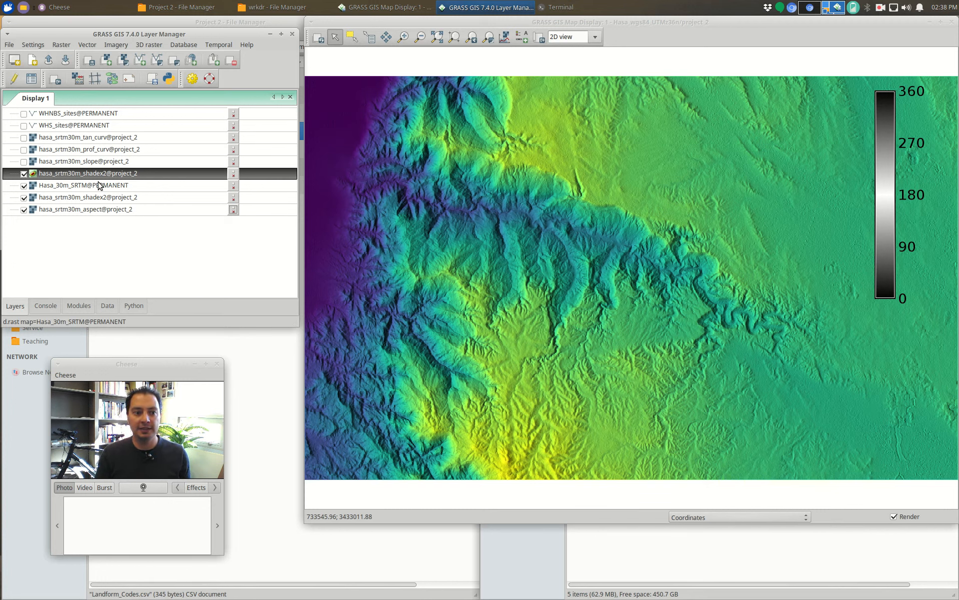
Step: Change the raster draped over the shaded relief to hasa_srtm30m_slope@project_2
double_click(95, 175)
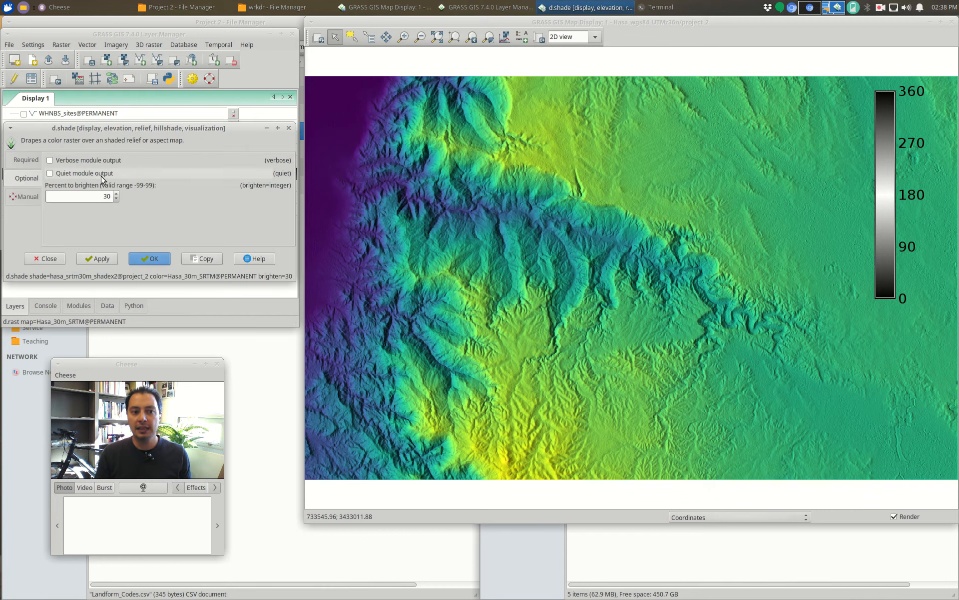
click(26, 164)
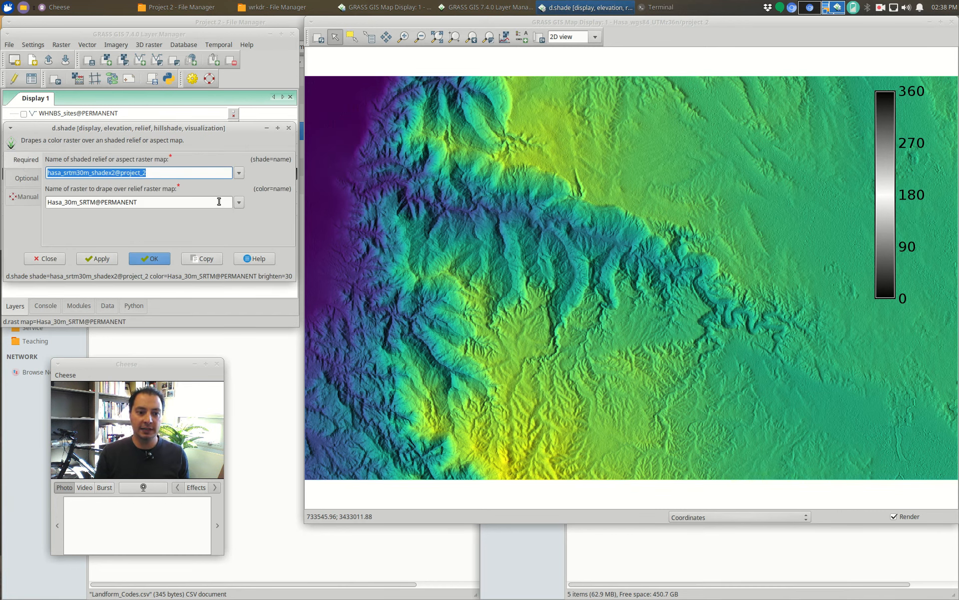
click(238, 202)
click(122, 257)
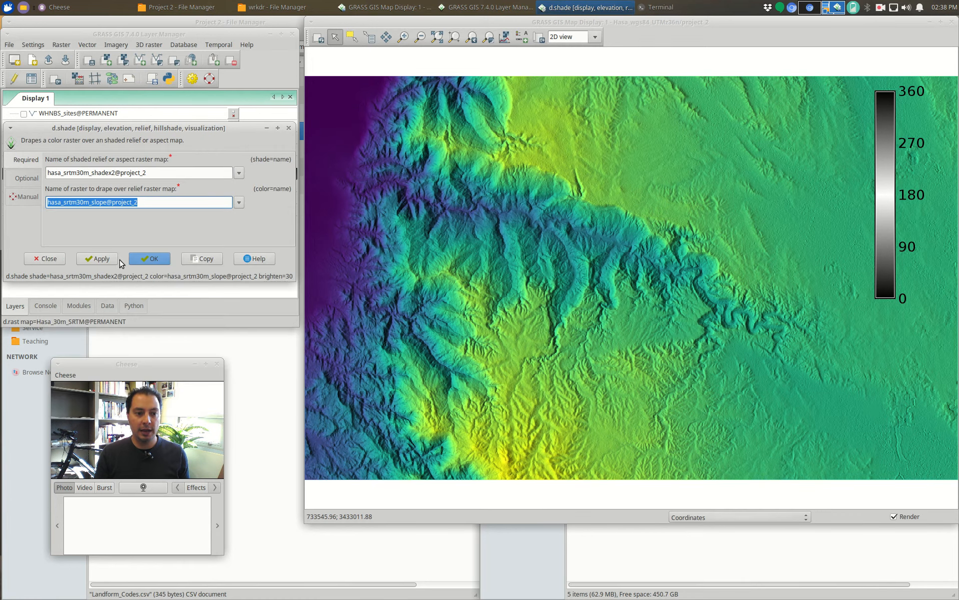
click(157, 260)
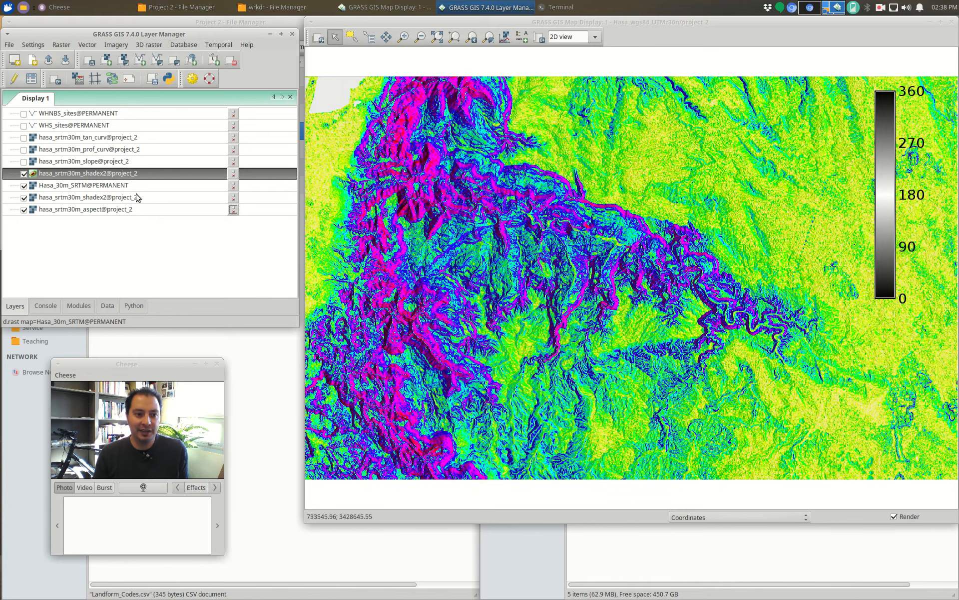
Step: Change the raster draped over the shaded relief to hasa_srtm30m_prof_curv@project_2
double_click(118, 174)
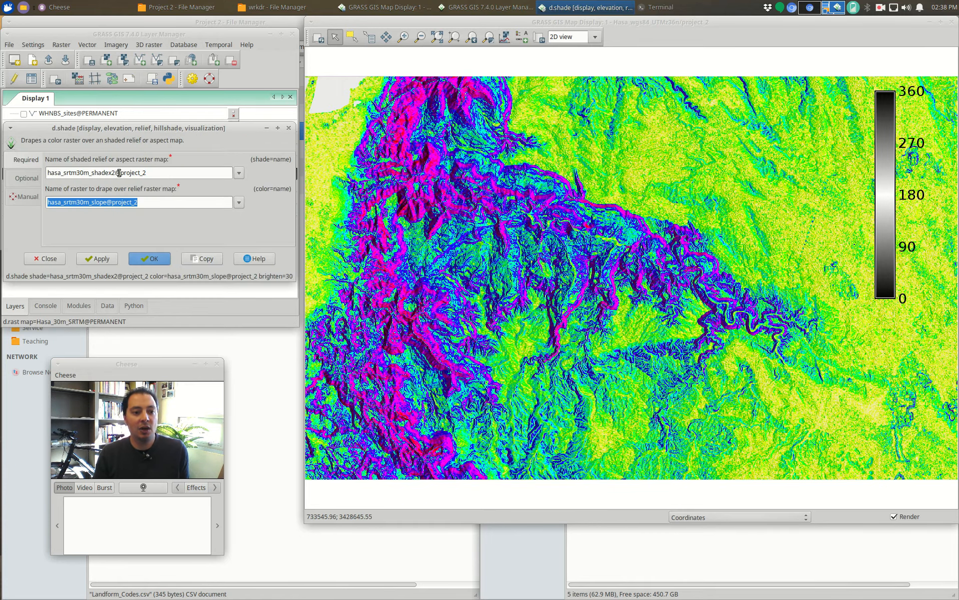
click(240, 201)
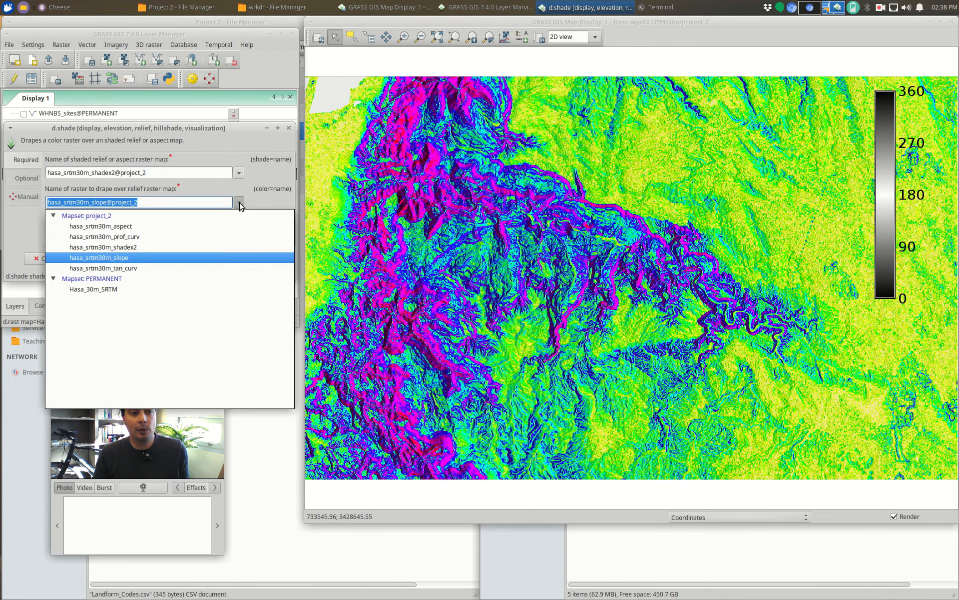
click(120, 238)
click(159, 258)
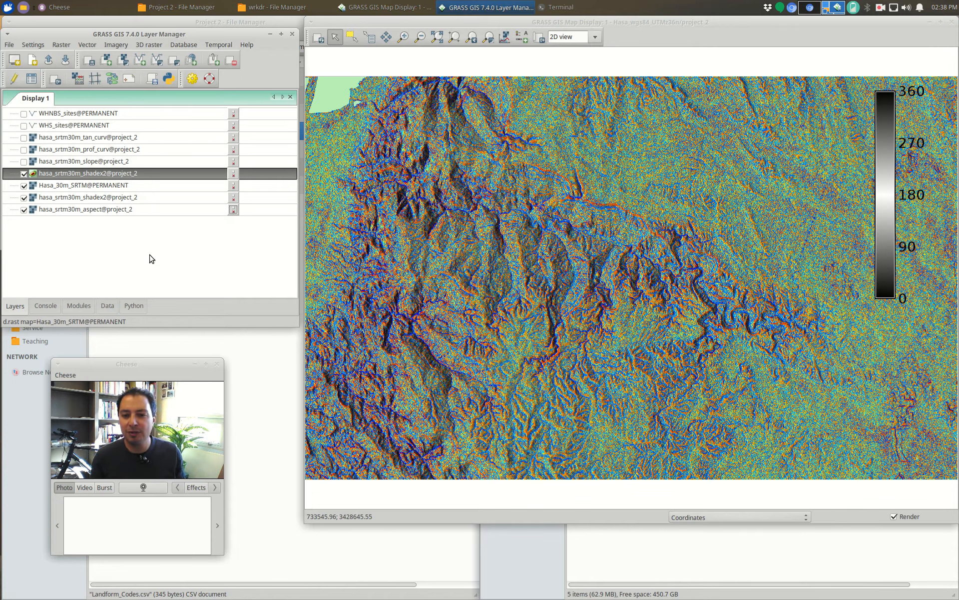
Step: Make the map legend describe the hasa_srtm30m_prof_curv@project_2 raster
click(404, 37)
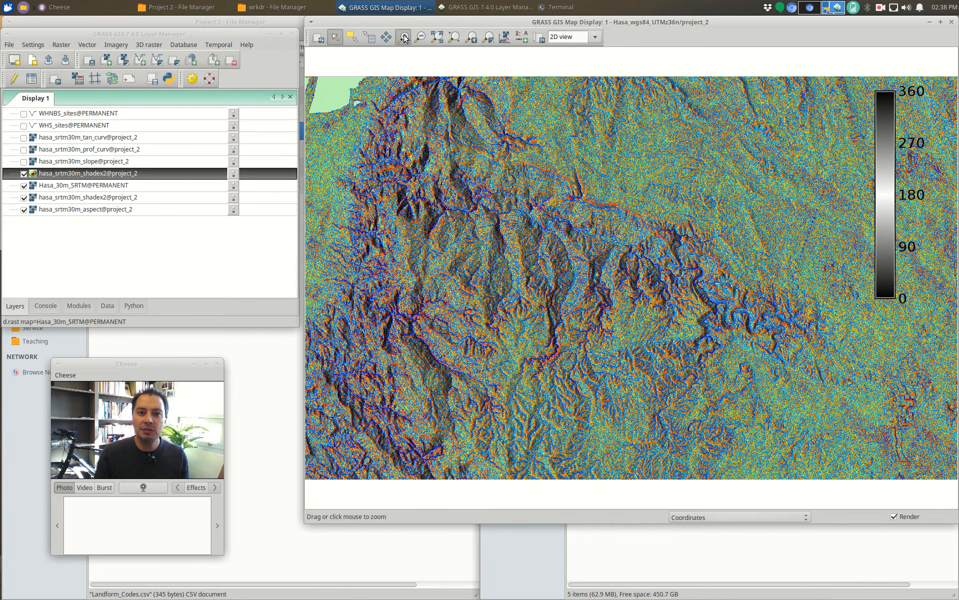
drag(519, 187, 615, 255)
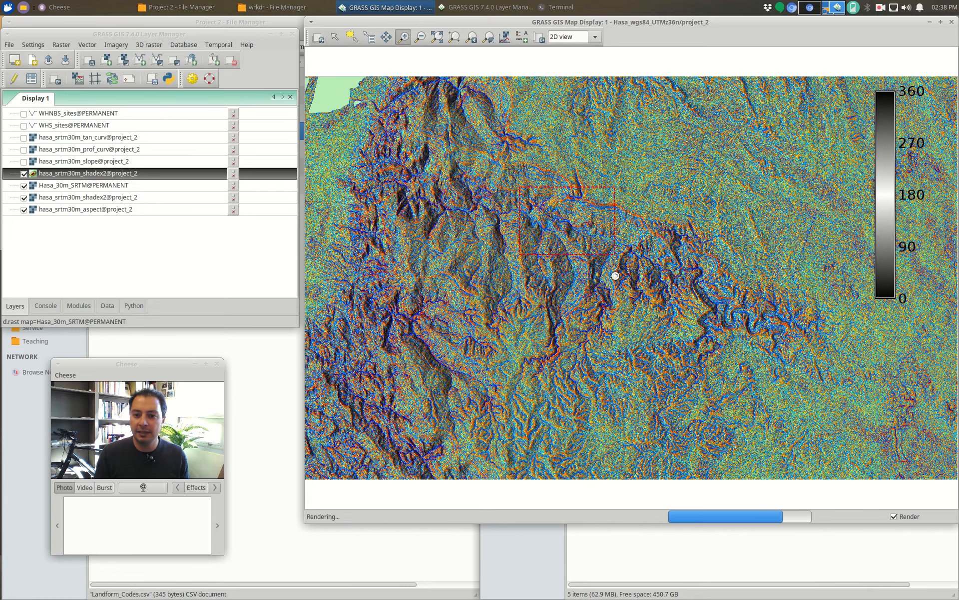
click(335, 37)
double_click(877, 160)
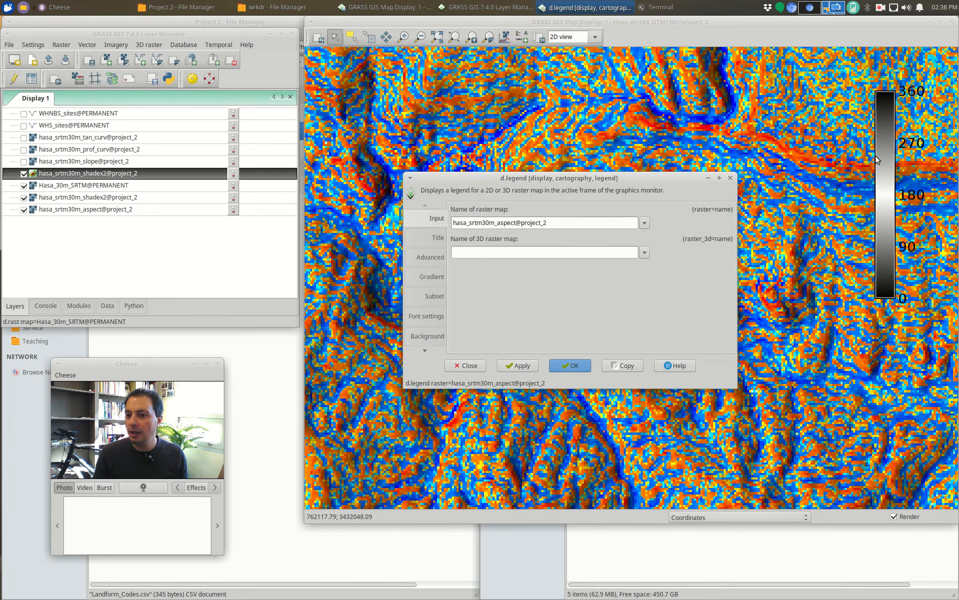
click(644, 222)
click(541, 257)
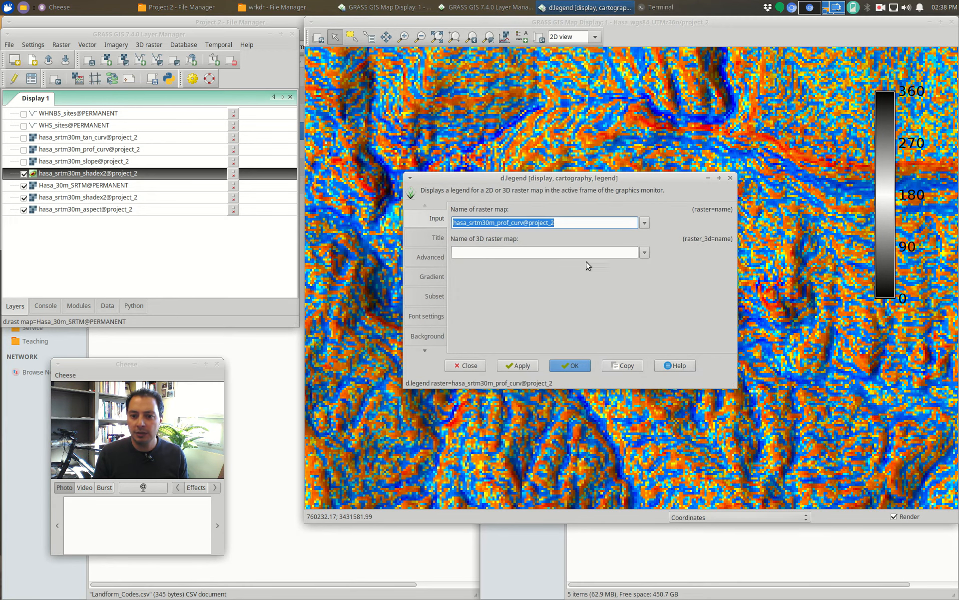
click(586, 364)
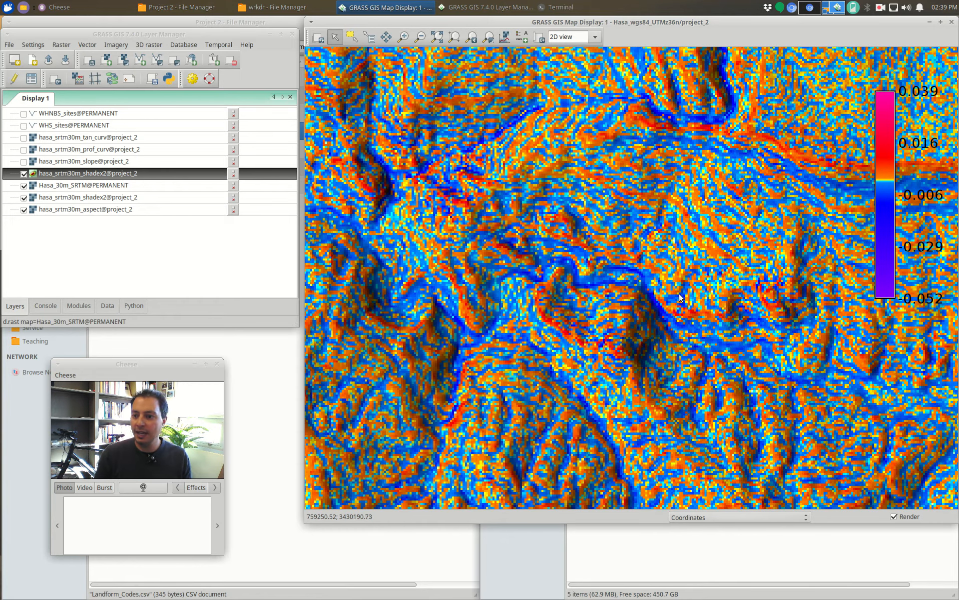
Step: Set the draped layer's shaded relief input to hasa_srtm30m_tan_curv@project_2, keeping hasa_srtm30m_prof_curv@project_2 as the color raster
double_click(79, 173)
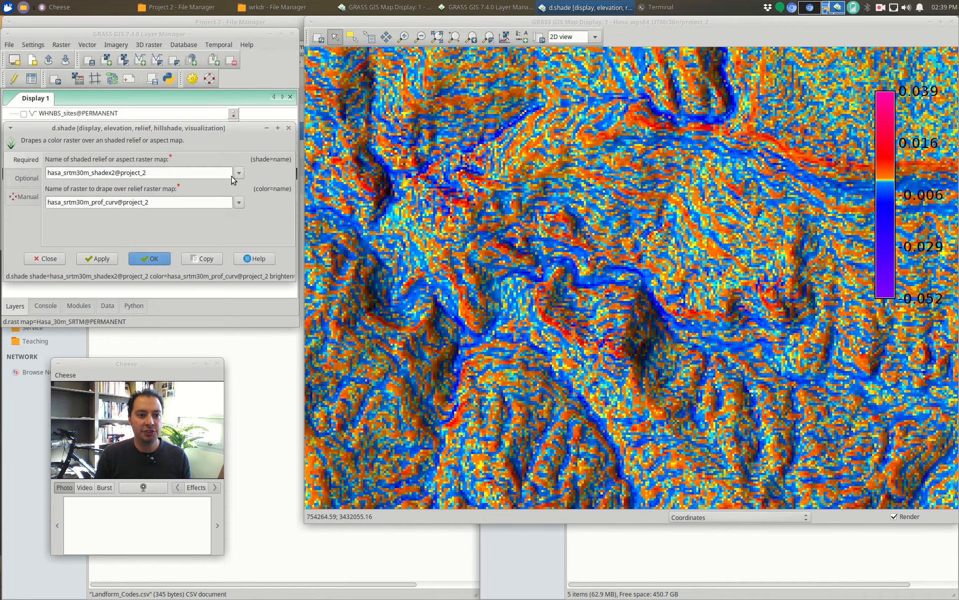
click(238, 175)
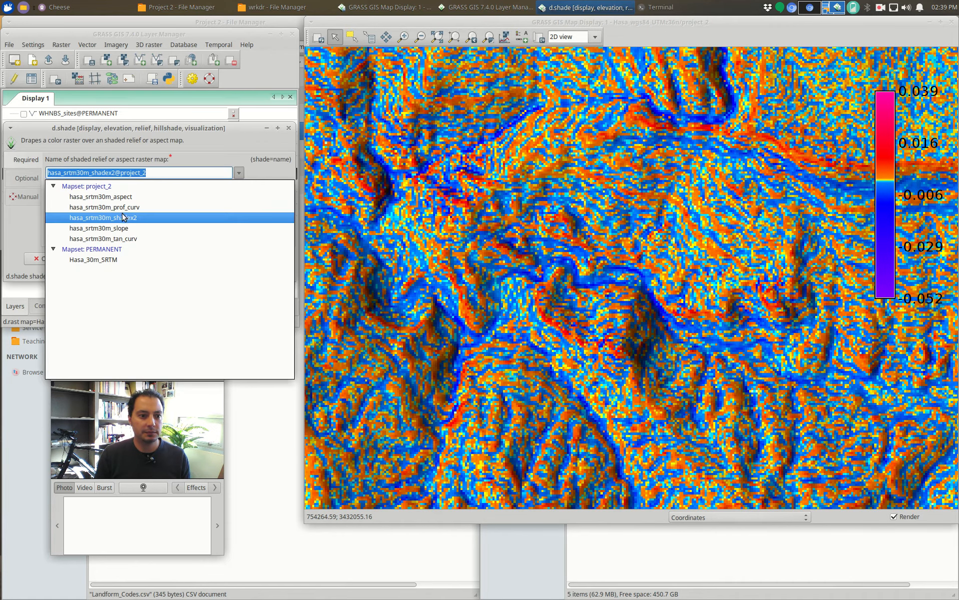
click(124, 239)
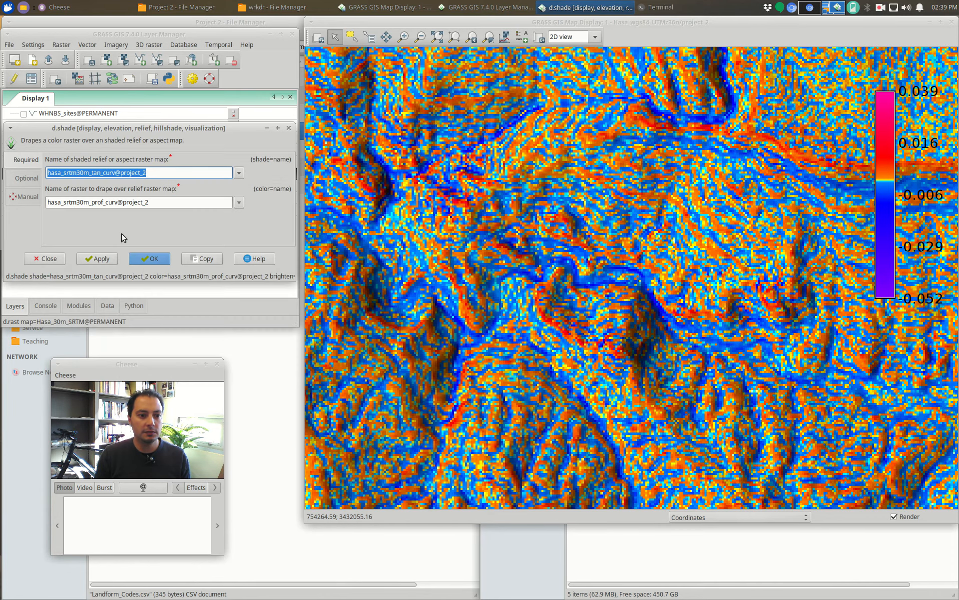
click(150, 259)
Step: Switch the legend's raster map to hasa_srtm30m_tan_curv@project_2
double_click(897, 169)
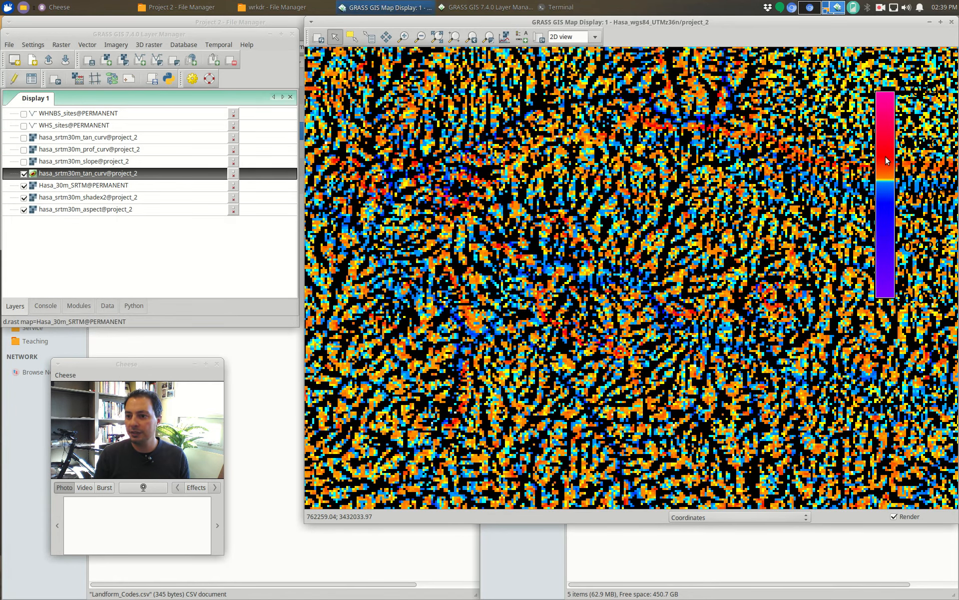
click(644, 223)
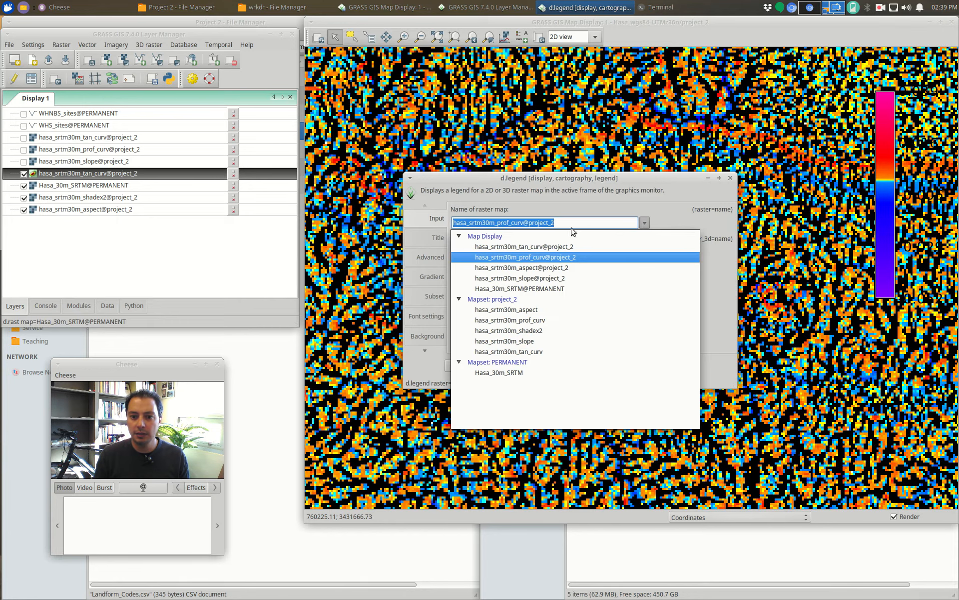
click(546, 247)
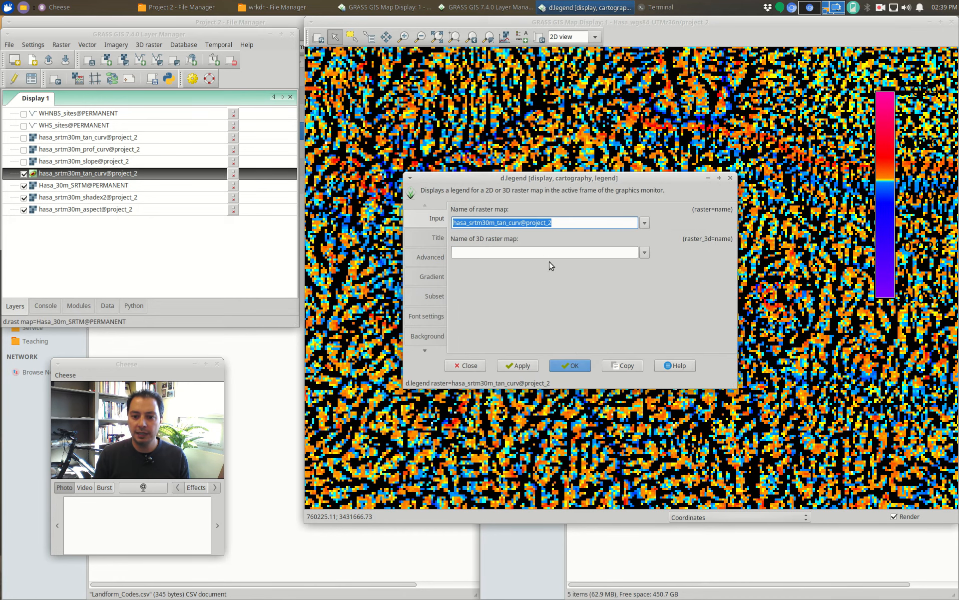
click(577, 365)
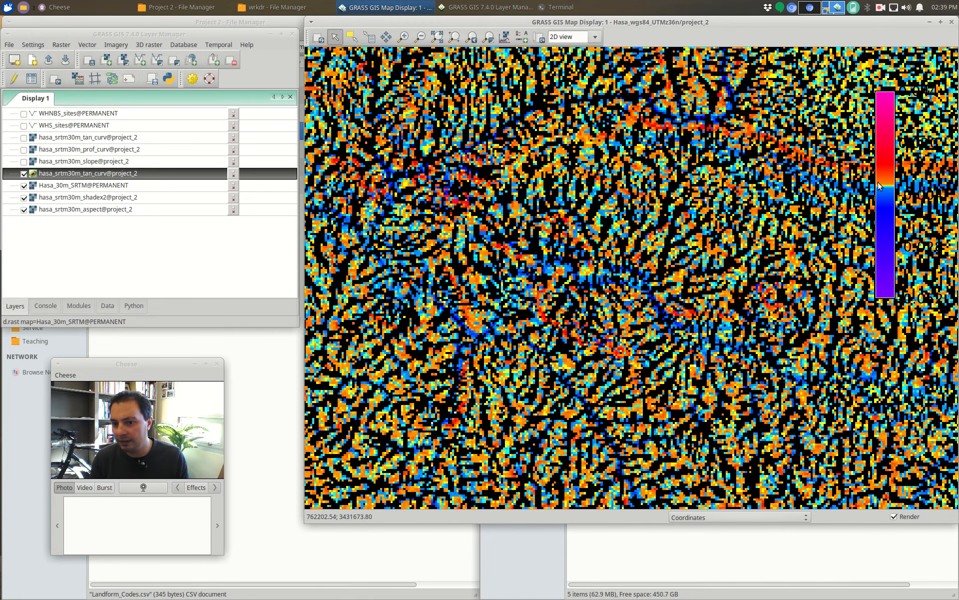
Step: Zoom the map display to the full extent of the hasa_srtm30m_aspect@project_2 raster
scroll(558, 219, down, 1)
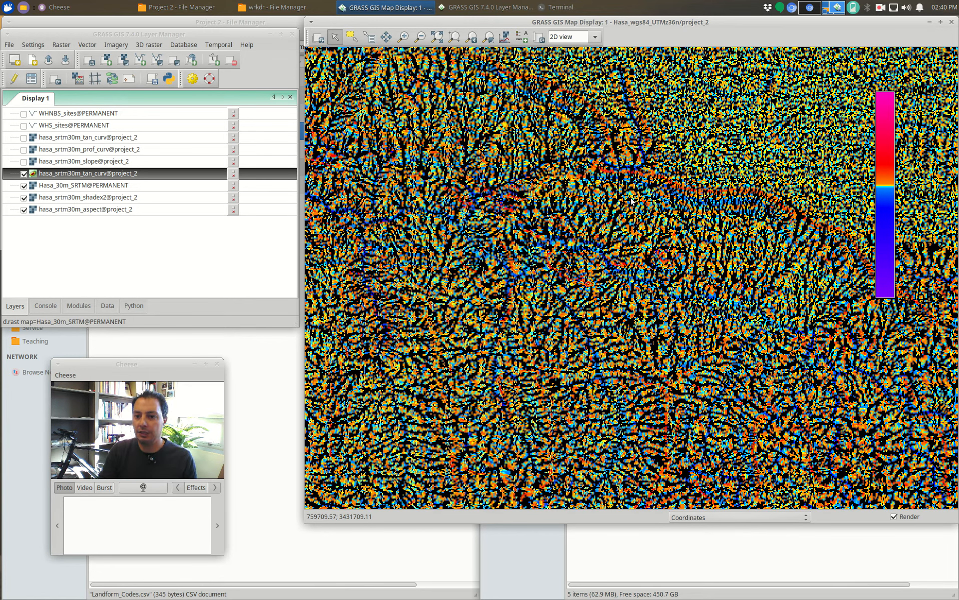
scroll(668, 295, down, 1)
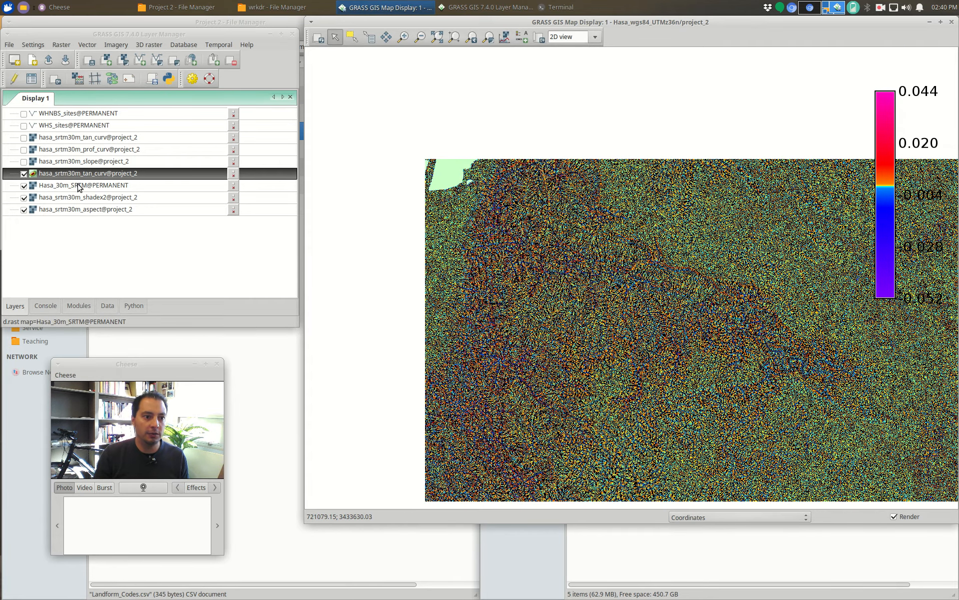
right_click(84, 177)
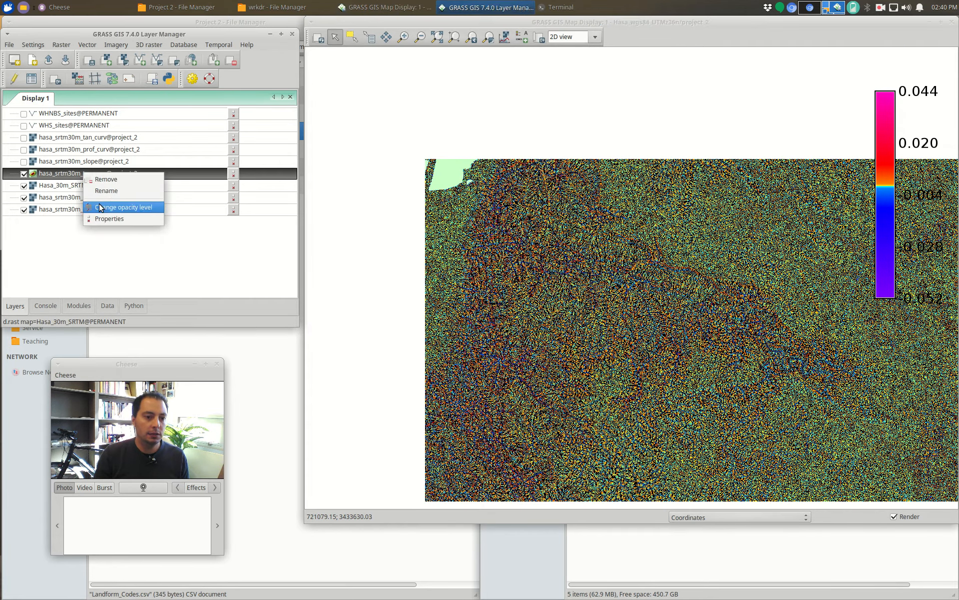
click(54, 198)
right_click(66, 175)
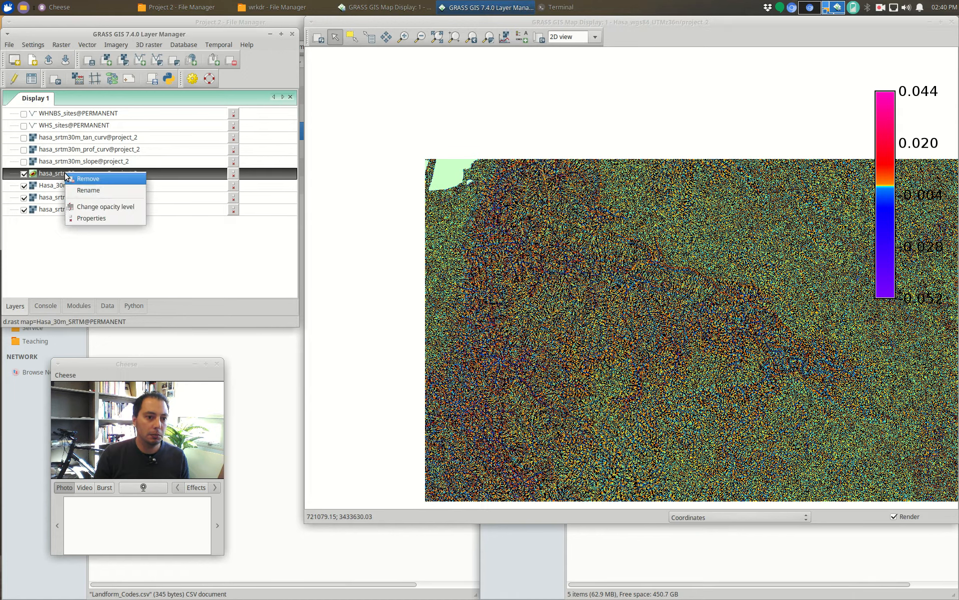
click(44, 209)
right_click(45, 208)
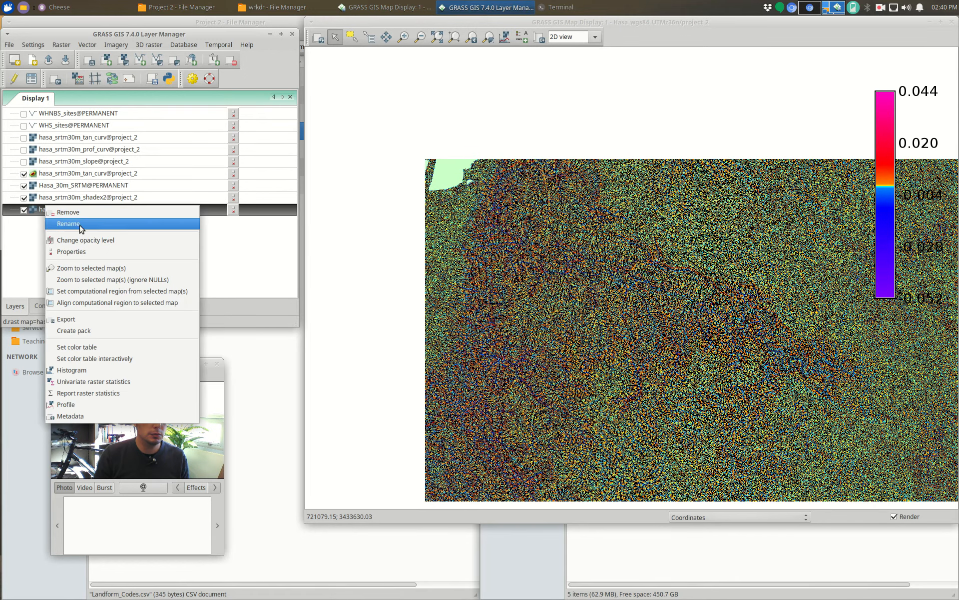
click(100, 268)
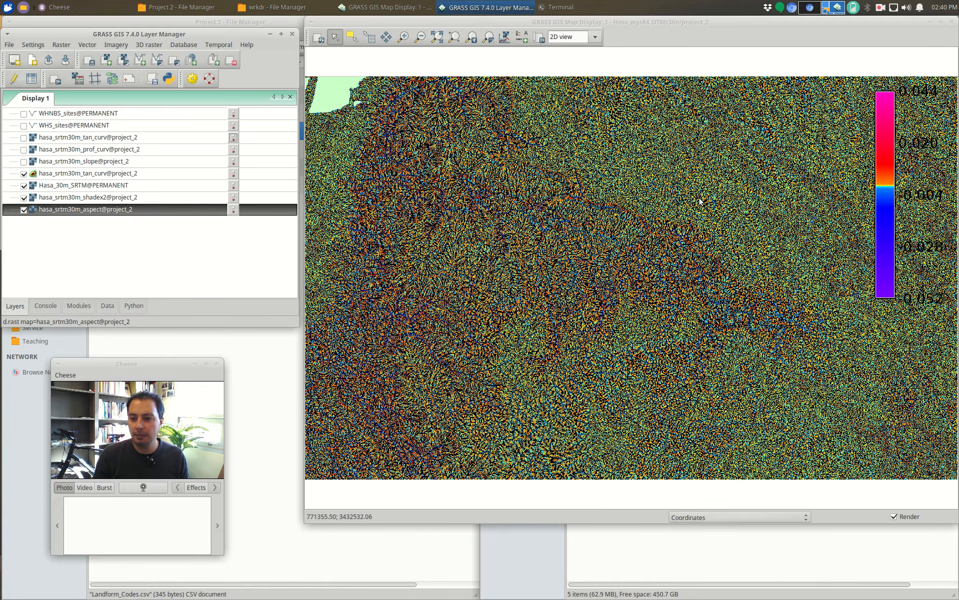
Step: Hide the shaded tan_curv, shadex2 and aspect layers, leaving only Hasa_30m_SRTM@PERMANENT shown, and switch the map display to 3D view
click(24, 173)
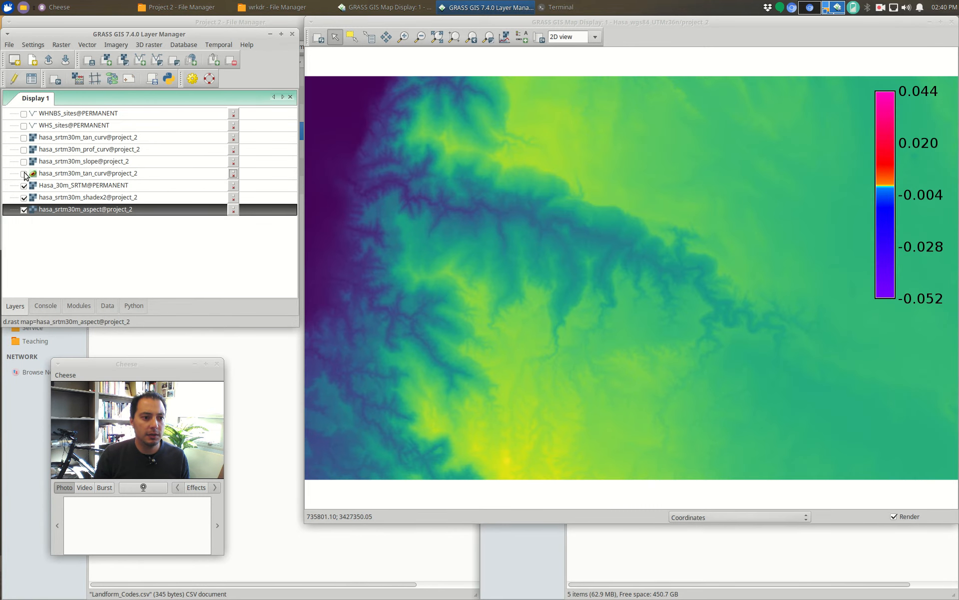
click(23, 198)
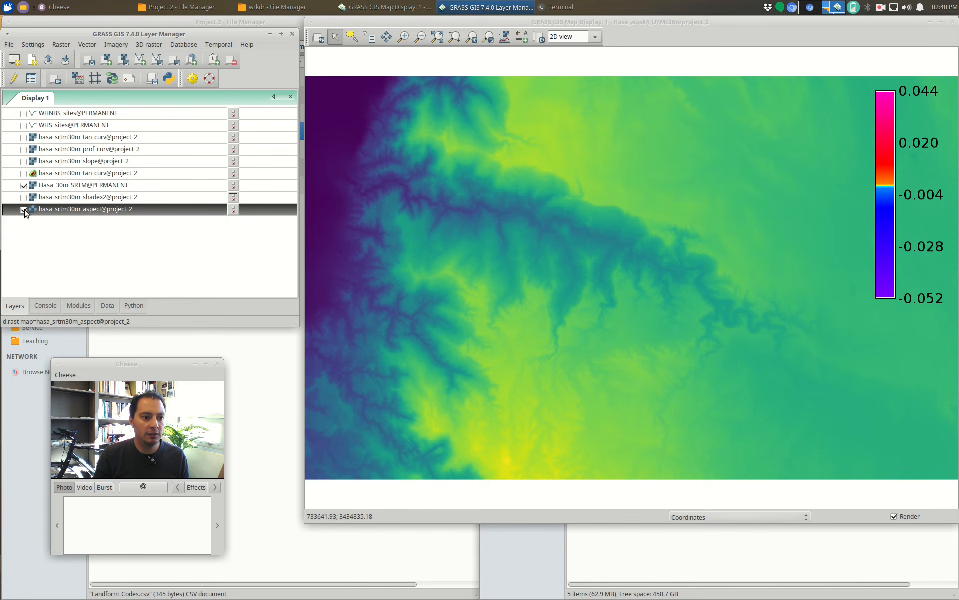
click(24, 210)
click(86, 188)
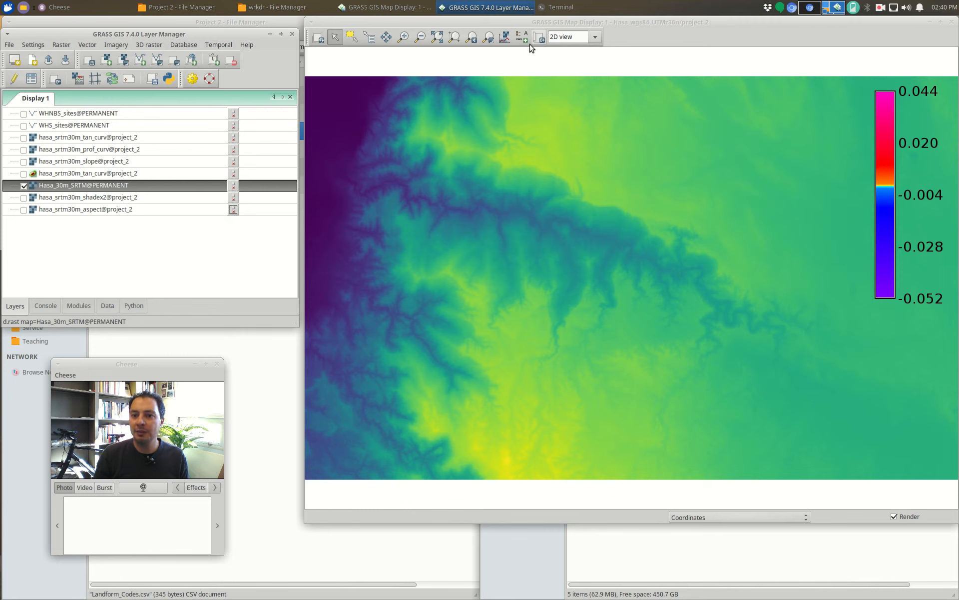
click(592, 38)
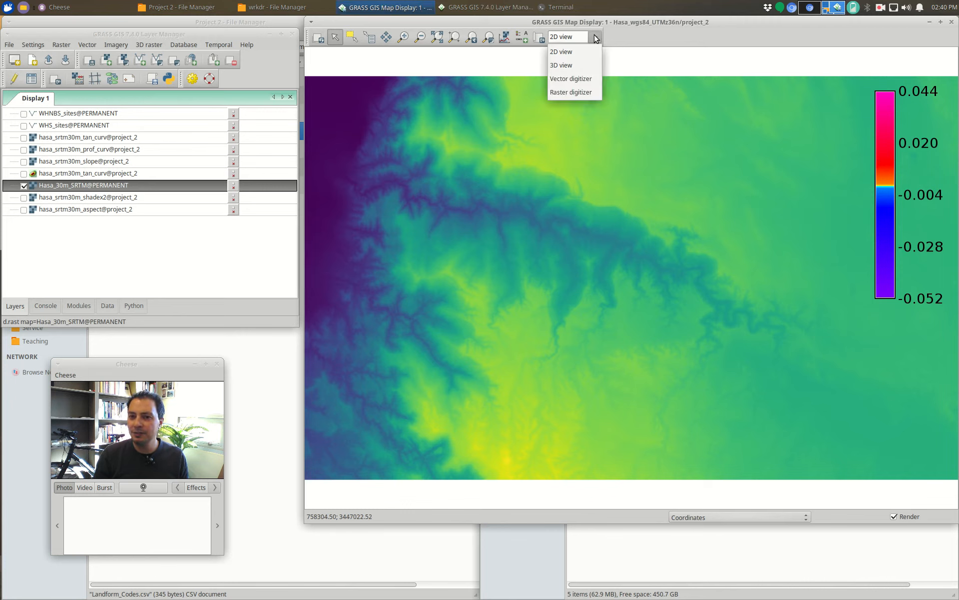
click(577, 68)
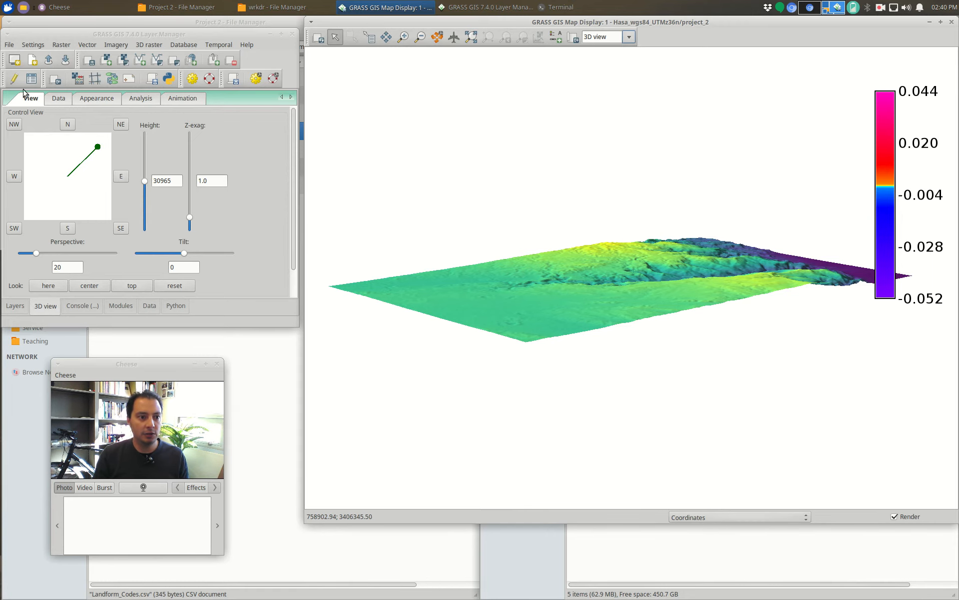
Step: Move the 3D viewpoint to just south-southwest of the terrain's centre
drag(98, 149, 43, 188)
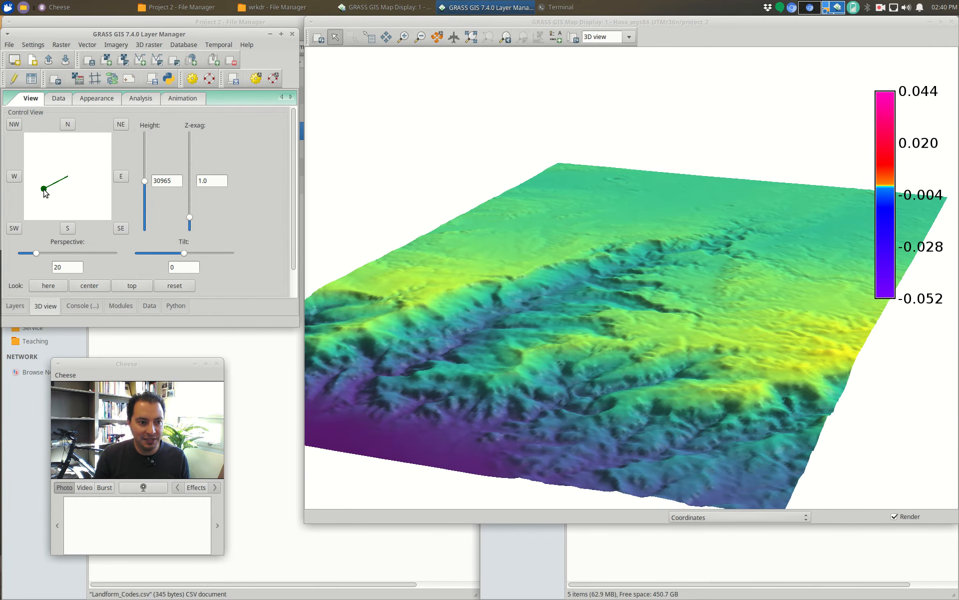
drag(44, 192, 41, 220)
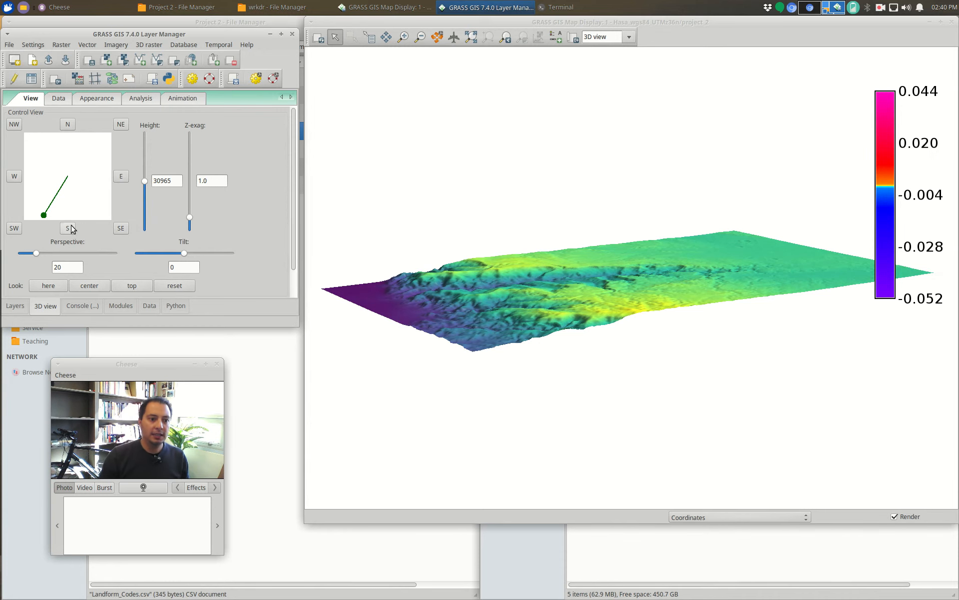
drag(44, 215, 64, 196)
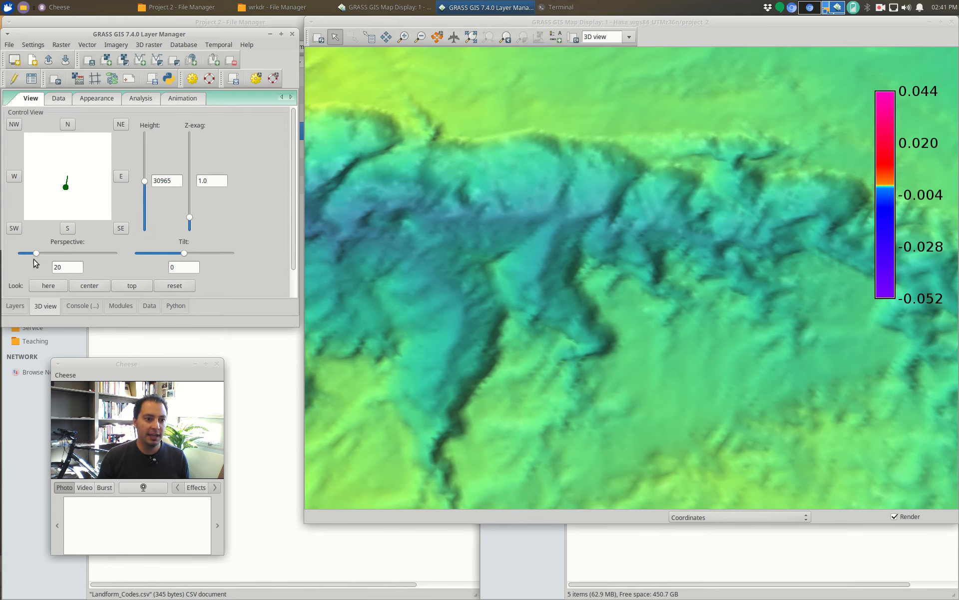
Step: Set the 3D view's perspective to 50, height to 47436 and vertical exaggeration to 3.0
drag(35, 254, 53, 251)
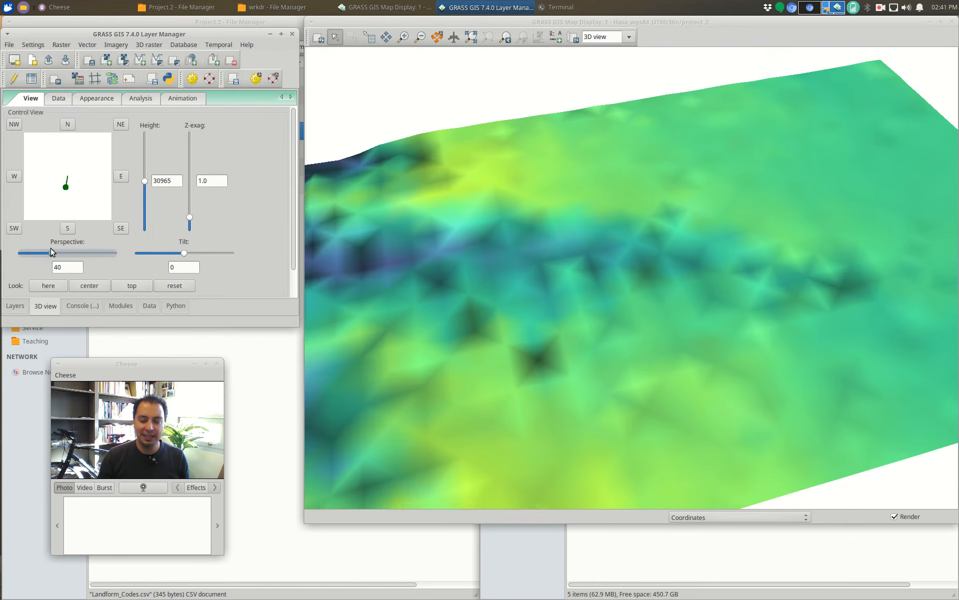
drag(53, 256, 26, 253)
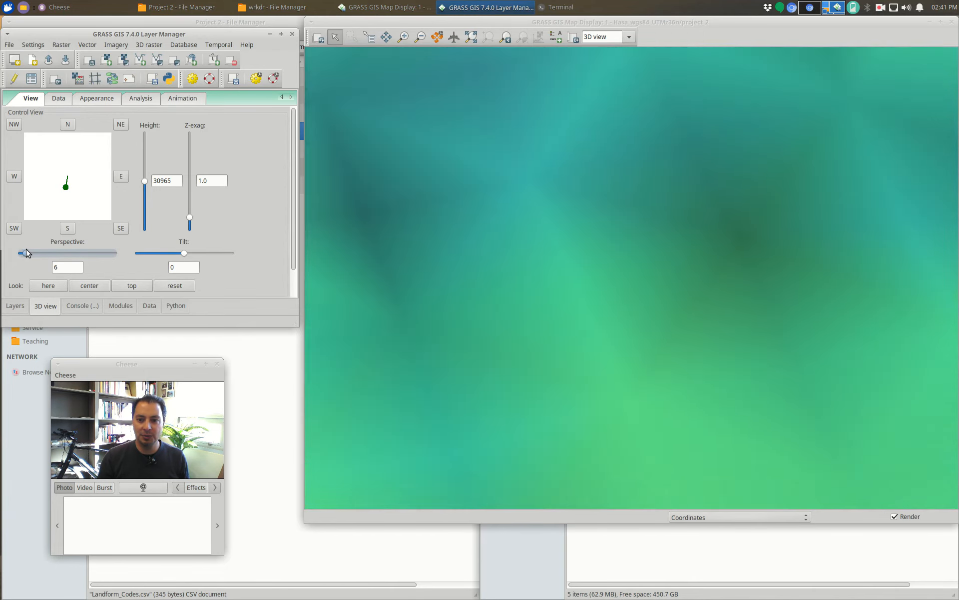
drag(25, 253, 61, 256)
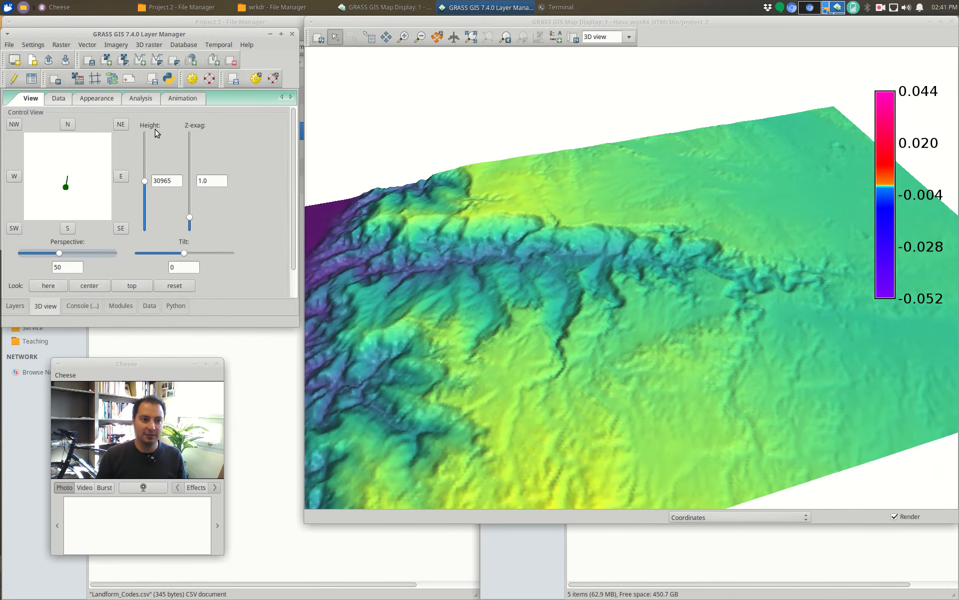
drag(145, 181, 149, 178)
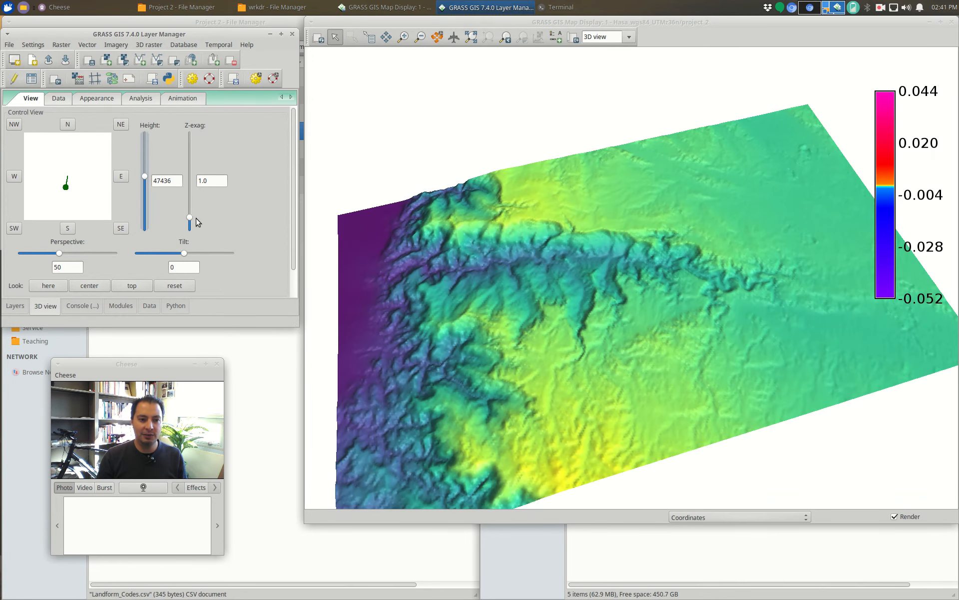
drag(190, 214, 191, 199)
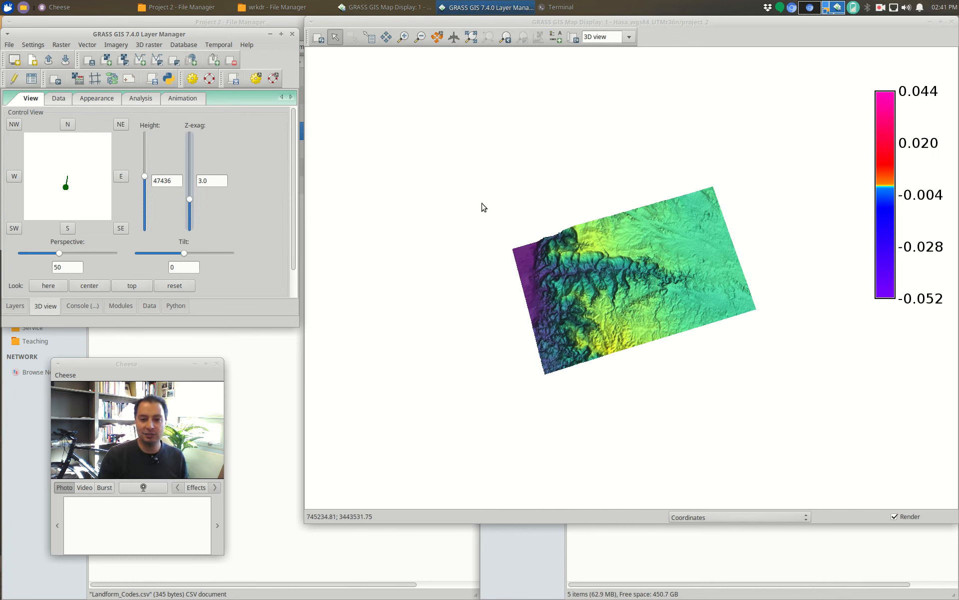
Step: Shift the viewpoint slightly farther west, and set the height to 4093 and the perspective to 41
mouse_move(64, 190)
mouse_down()
mouse_move(66, 178)
mouse_move(64, 187)
mouse_up()
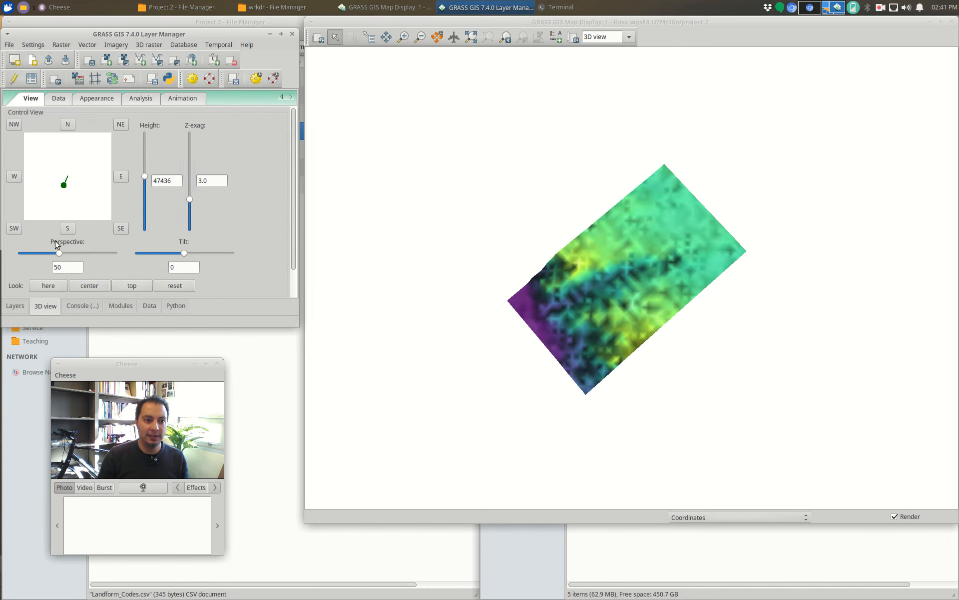
drag(59, 253, 36, 256)
drag(33, 256, 29, 254)
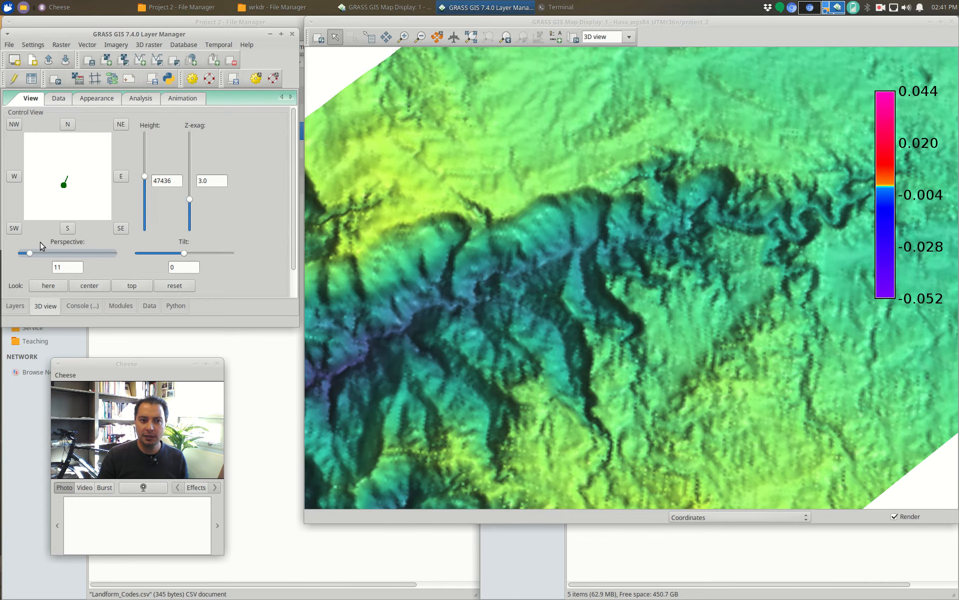
drag(144, 177, 145, 189)
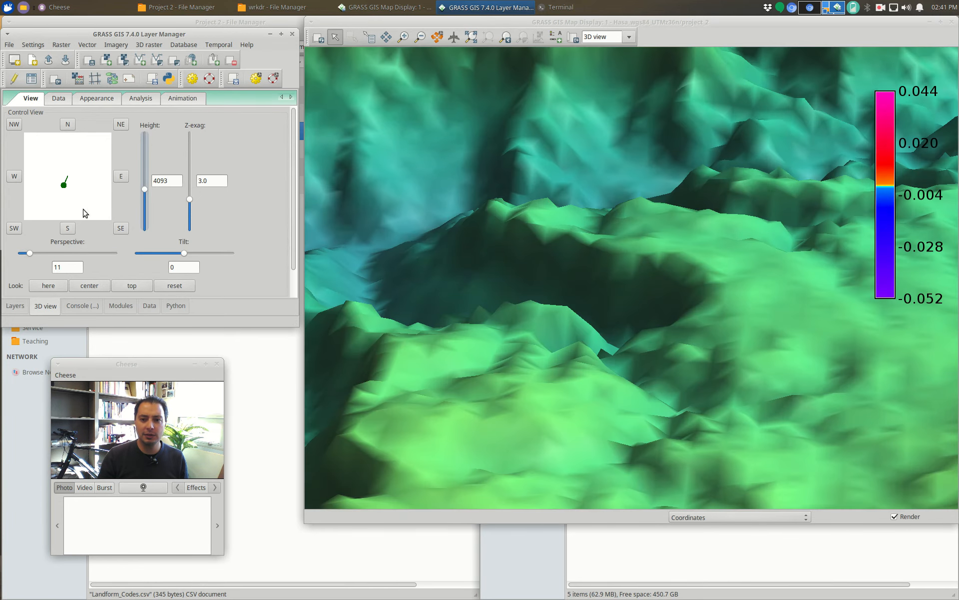
drag(30, 254, 52, 254)
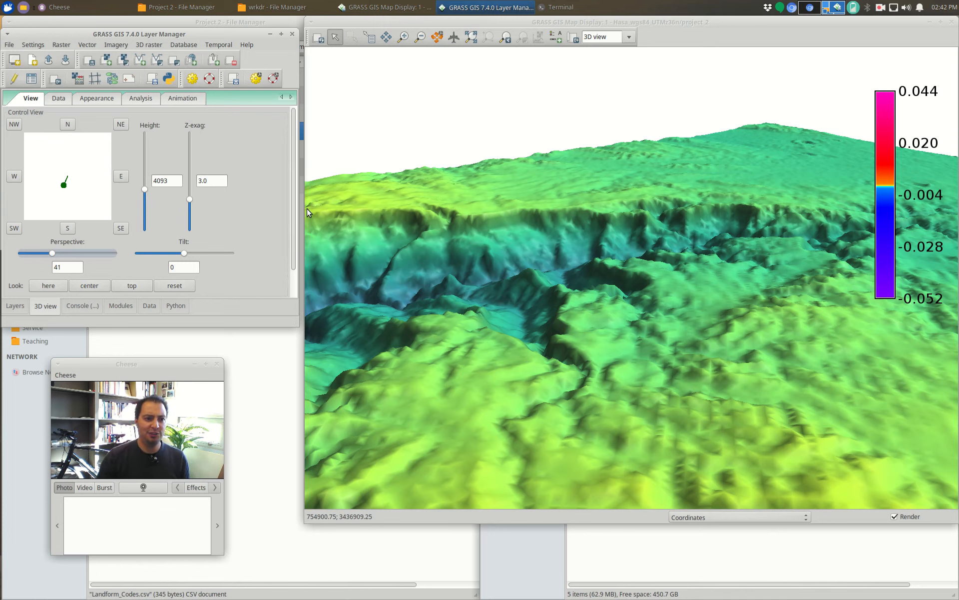
Step: Set the fine mode resolution of the Hasa_30m_SRTM@PERMANENT surface to 1
click(56, 100)
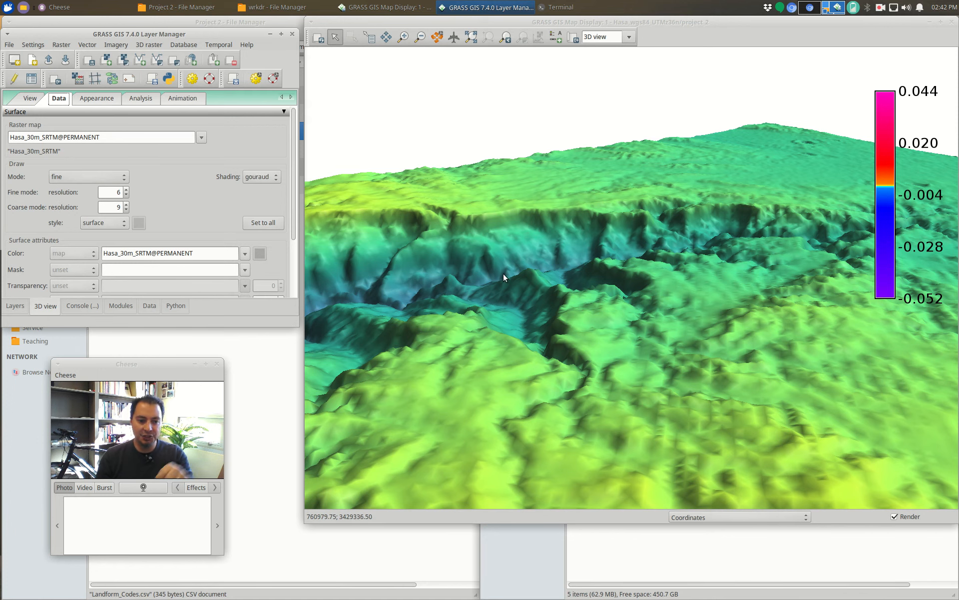
click(126, 195)
click(125, 195)
click(126, 195)
click(126, 195)
click(126, 195)
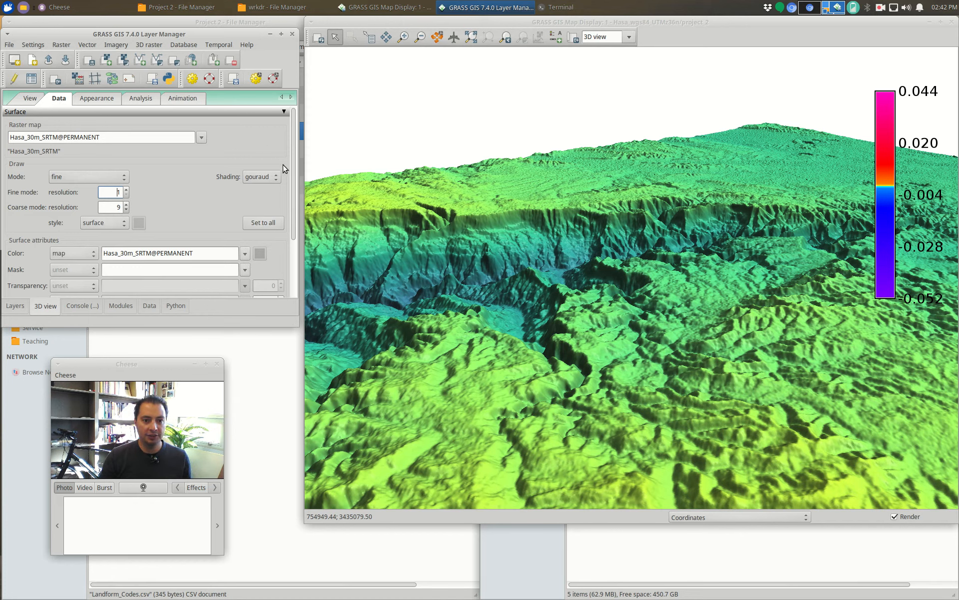
Step: Color the 3D surface with the hasa_srtm30m_slope@project_2 raster
scroll(299, 184, down, 2)
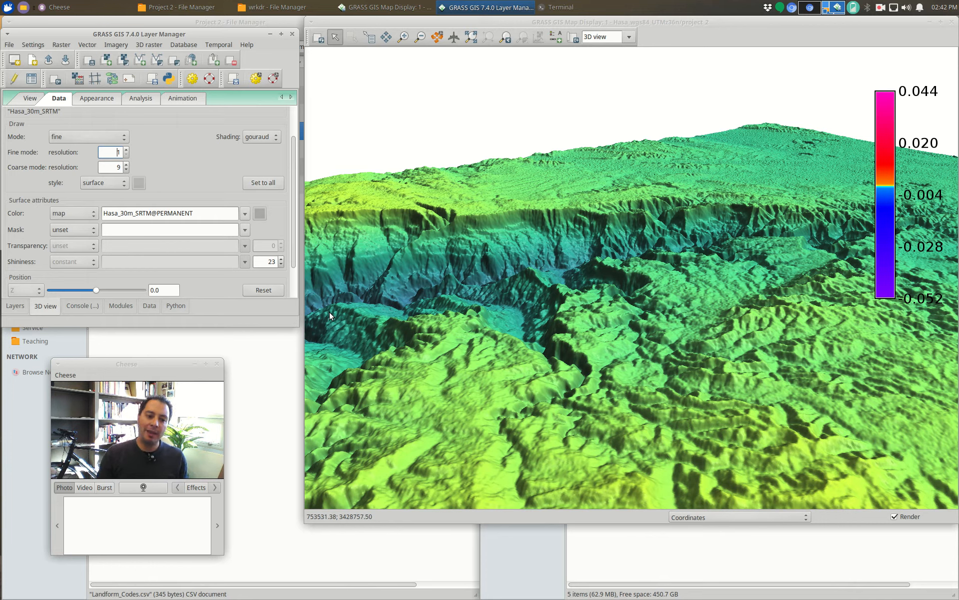
click(244, 213)
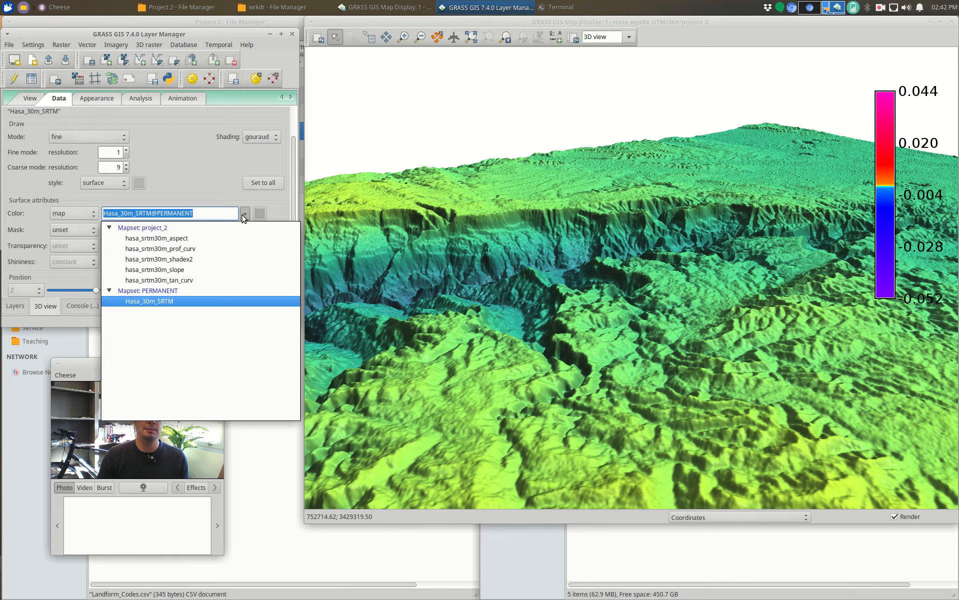
click(180, 274)
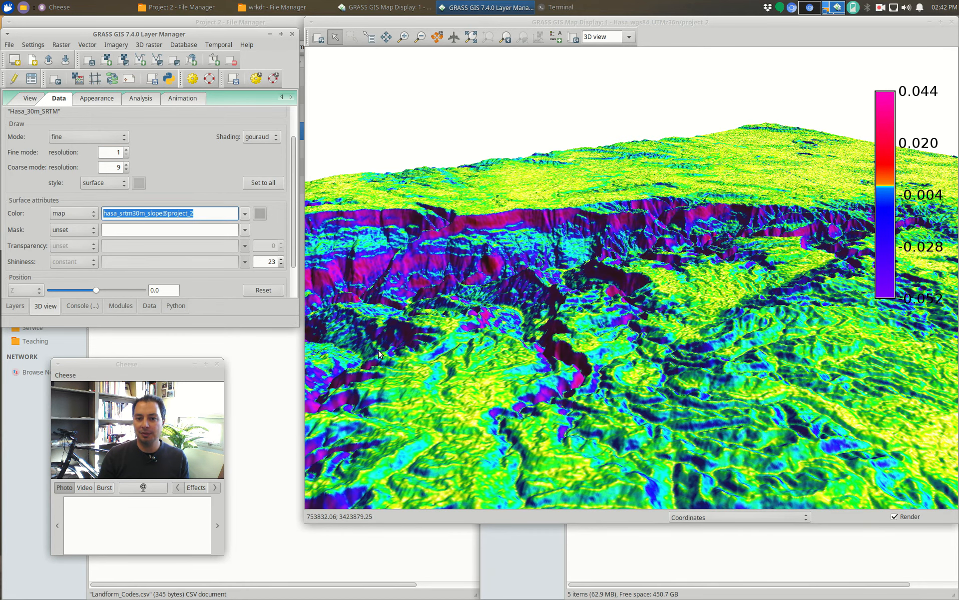
Step: Move the viewpoint due west of the terrain's centre and set the viewing height to 12762
click(26, 98)
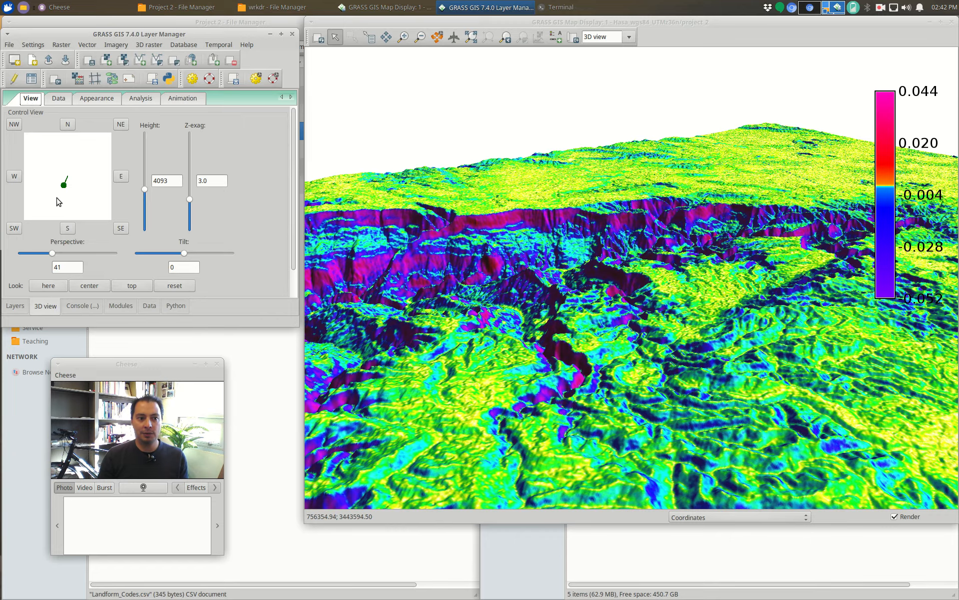
mouse_move(67, 186)
mouse_down()
mouse_move(43, 189)
mouse_move(42, 178)
mouse_move(55, 182)
mouse_up()
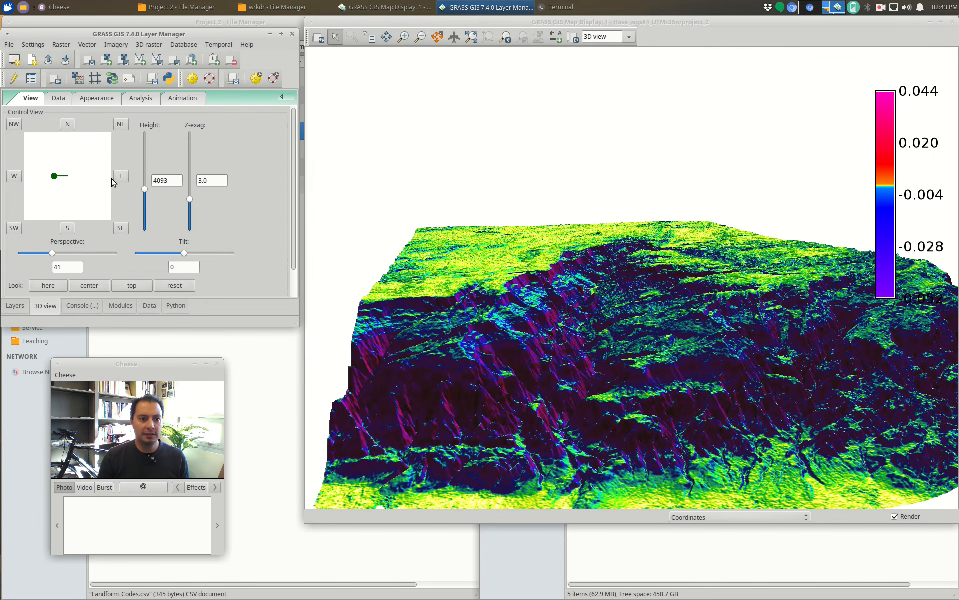
click(145, 191)
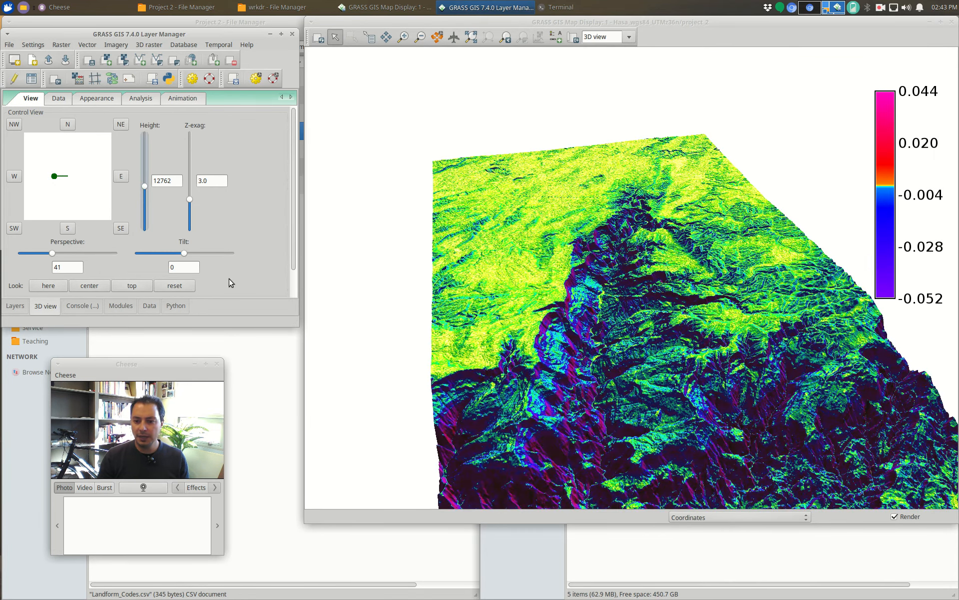
Step: Pan the slope-colored 3D surface so that nearly the whole terrain fits in the map display
click(599, 237)
click(387, 37)
mouse_move(579, 233)
mouse_down()
mouse_move(598, 146)
mouse_move(591, 246)
mouse_move(615, 271)
mouse_move(590, 307)
mouse_move(599, 264)
mouse_move(590, 221)
mouse_move(597, 228)
mouse_up()
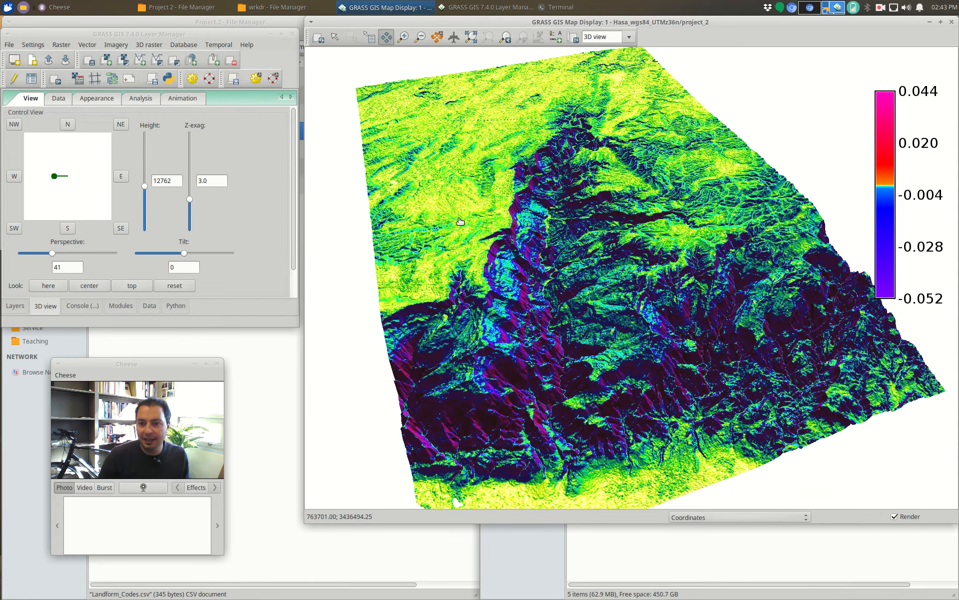
drag(475, 204, 504, 212)
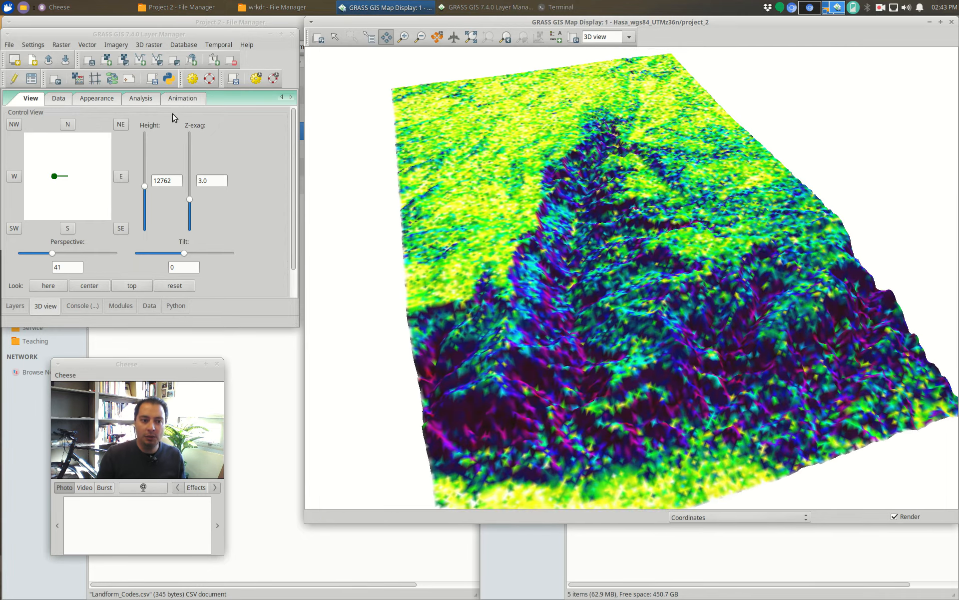
Step: Set the 3D view's tilt to 0 and its vertical exaggeration to 2.0
drag(194, 256, 153, 265)
key(Return)
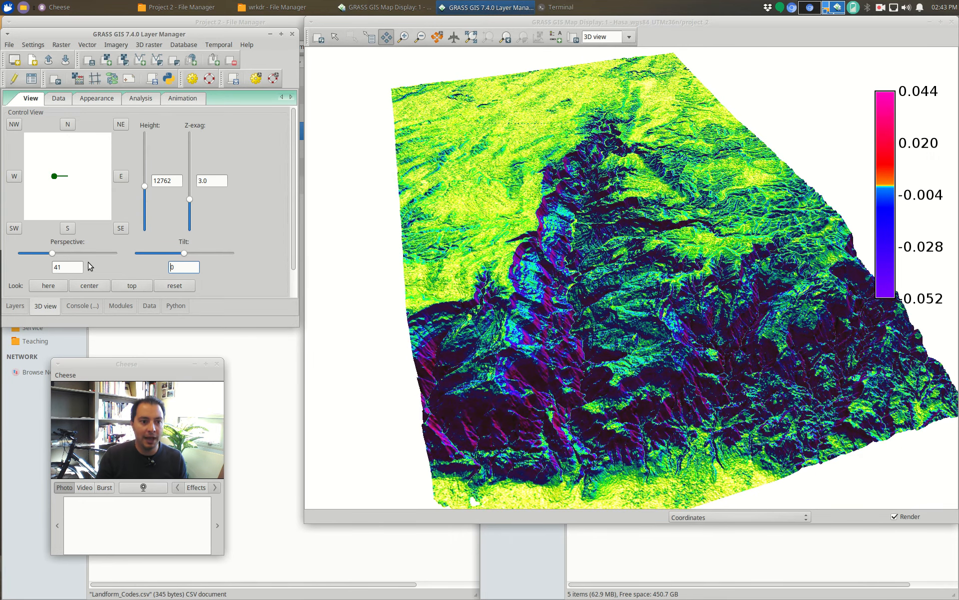
double_click(215, 186)
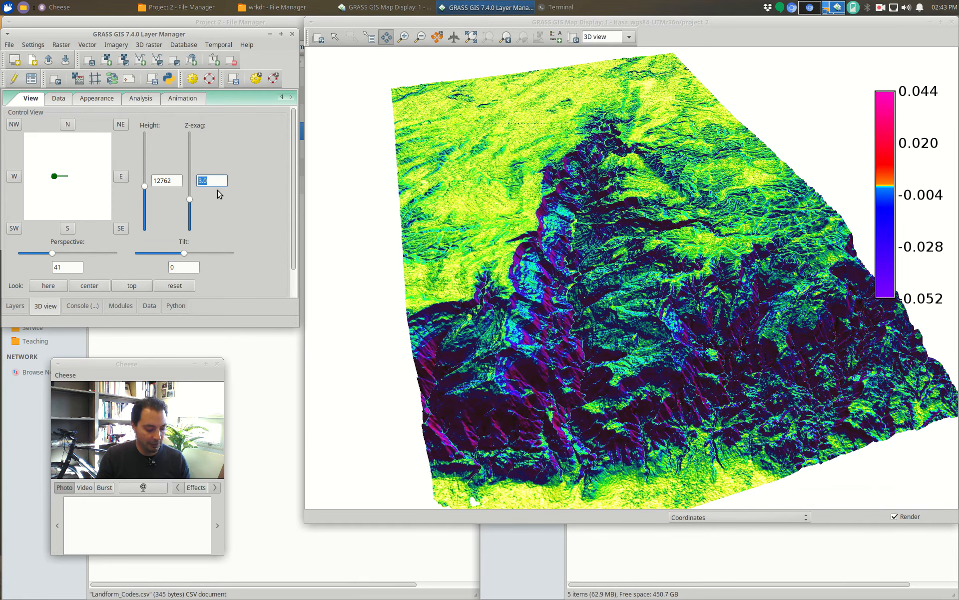
key(Return)
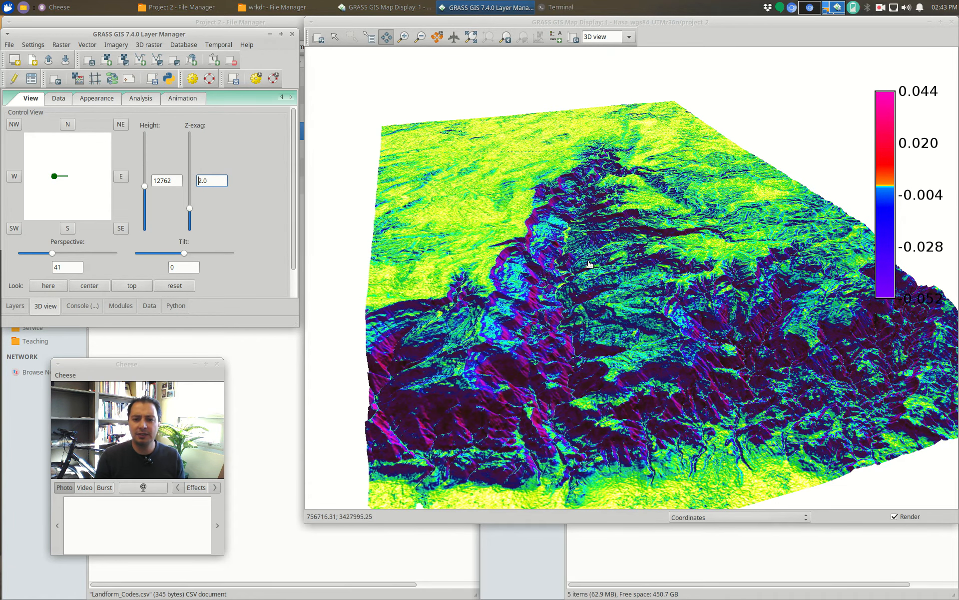
Step: Move the light source to the west-southwest of the terrain and set its height to 84
click(97, 100)
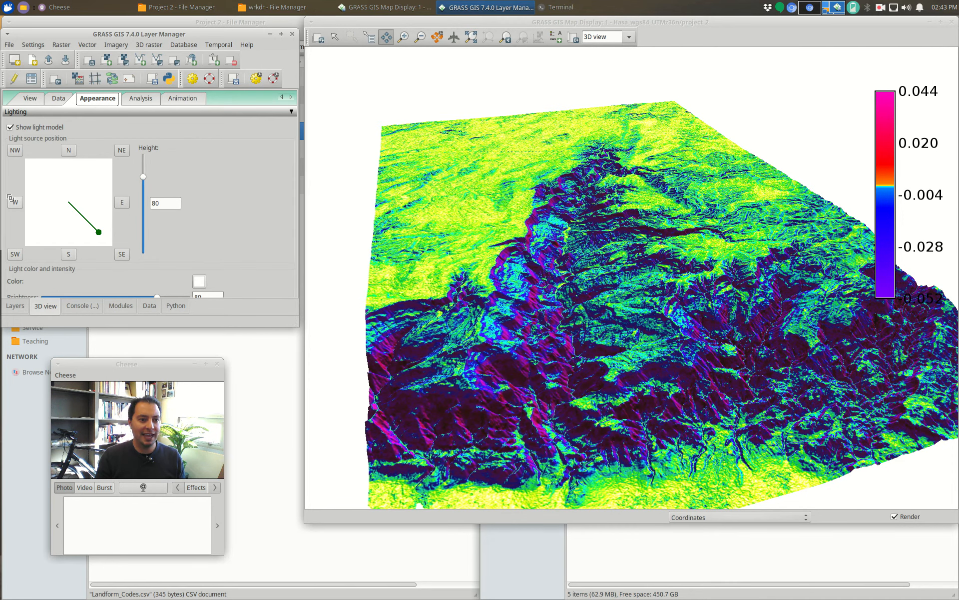
click(28, 99)
click(105, 100)
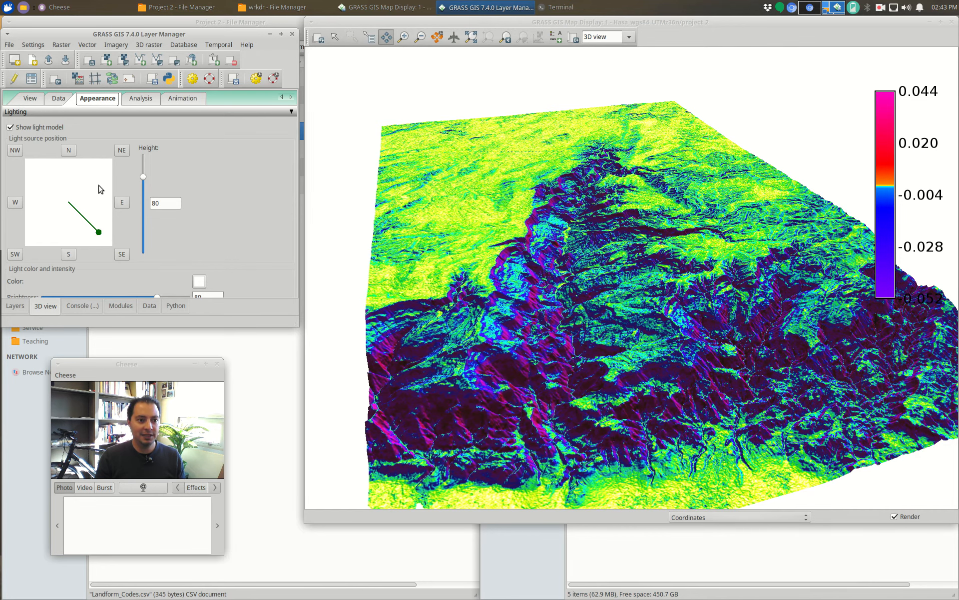
drag(99, 232, 61, 170)
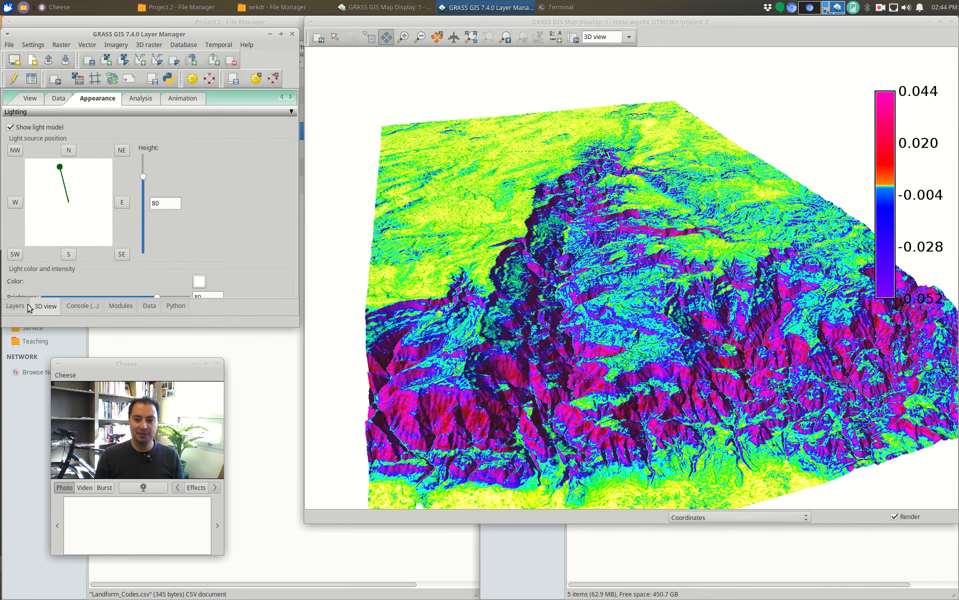
drag(59, 168, 39, 221)
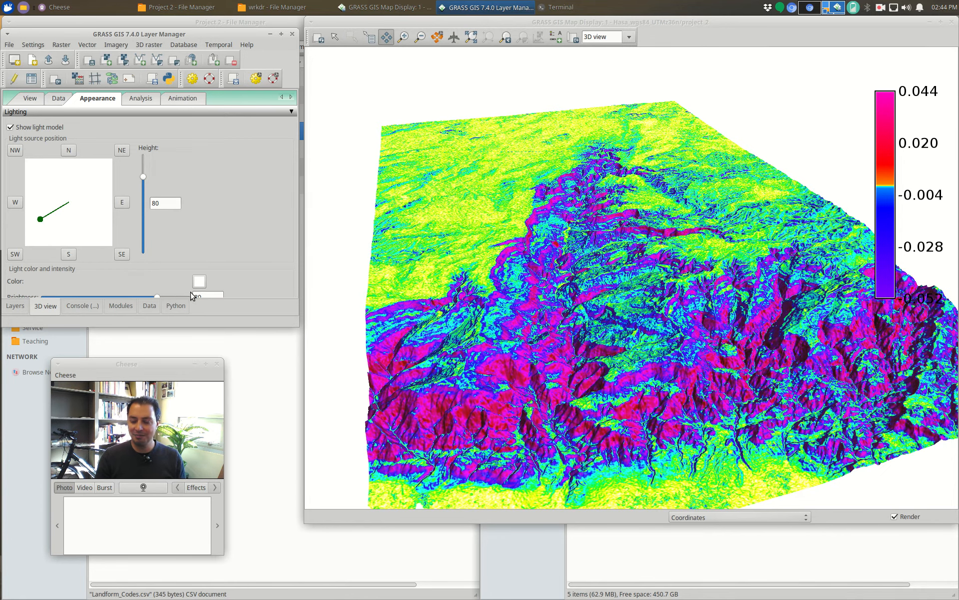
drag(43, 218, 22, 223)
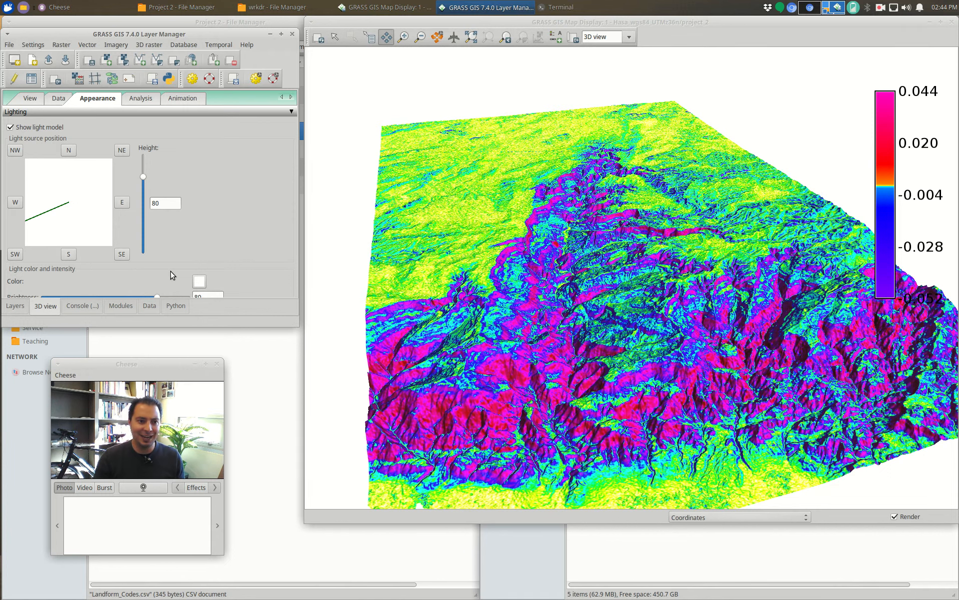
mouse_move(143, 177)
mouse_down()
mouse_move(145, 190)
mouse_move(143, 172)
mouse_up()
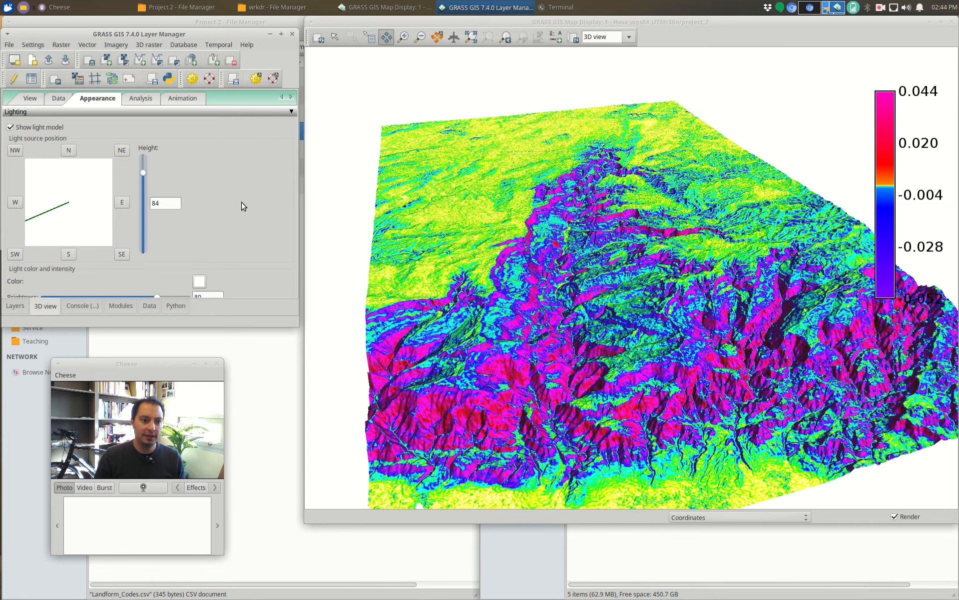
Step: Enlarge the Layer Manager window, then set the light brightness to 68 and the ambient light to 61
click(291, 112)
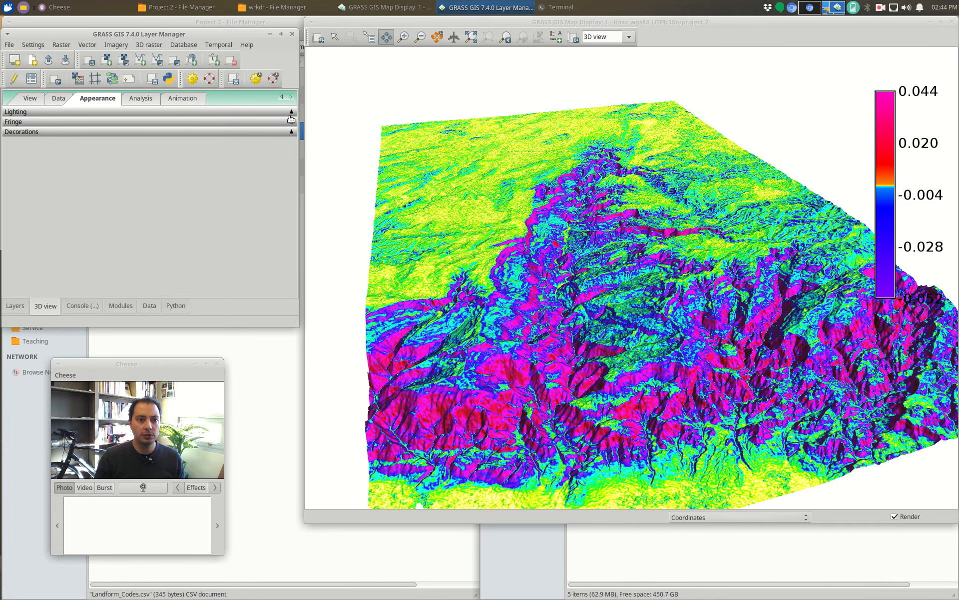
click(290, 113)
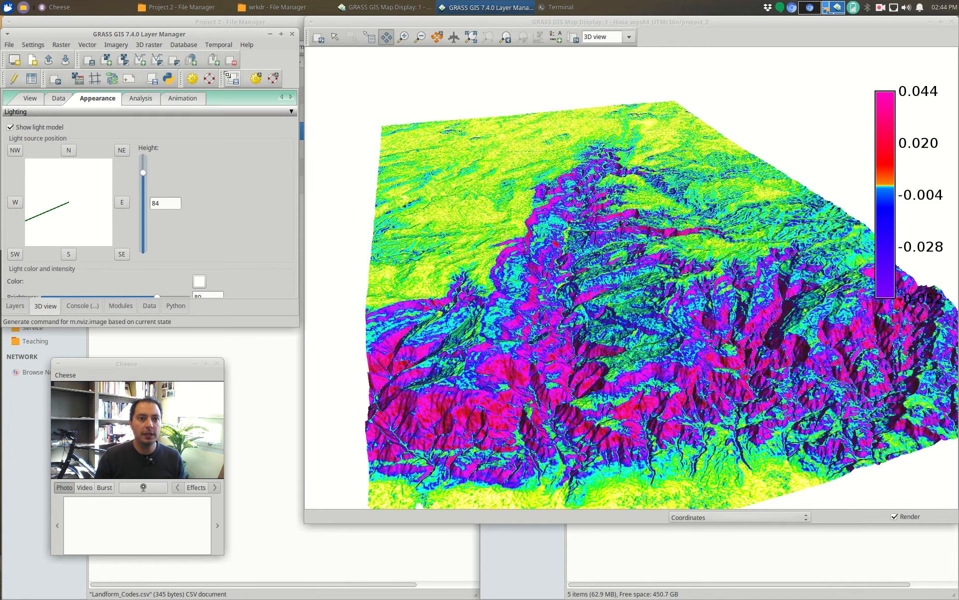
right_click(222, 35)
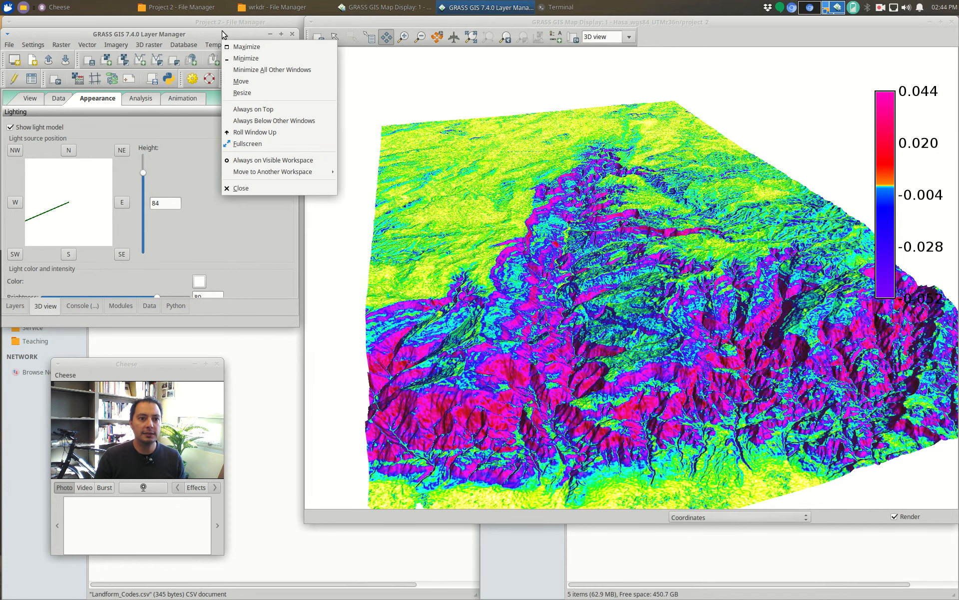
click(242, 92)
click(346, 430)
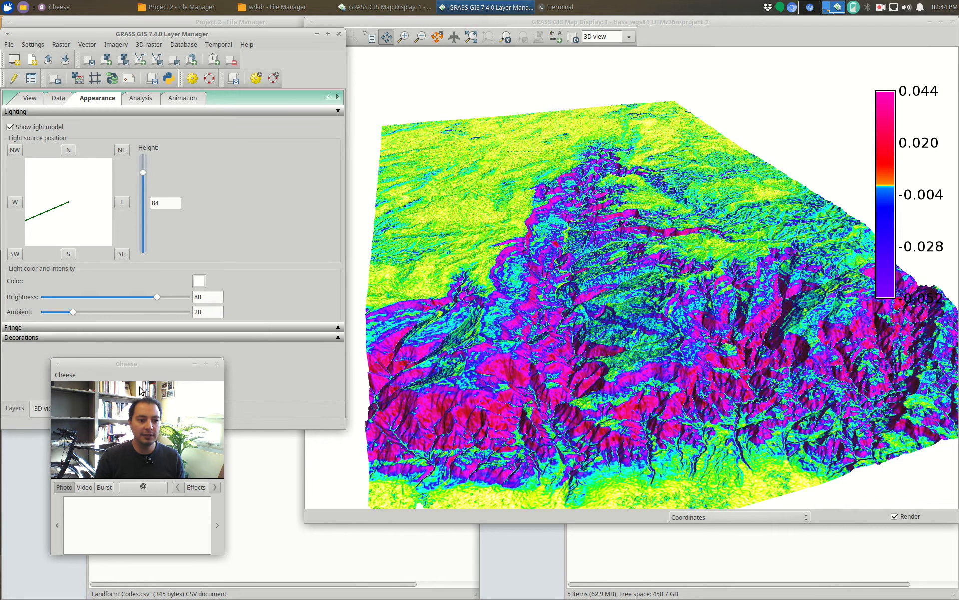
click(144, 365)
drag(160, 299, 134, 299)
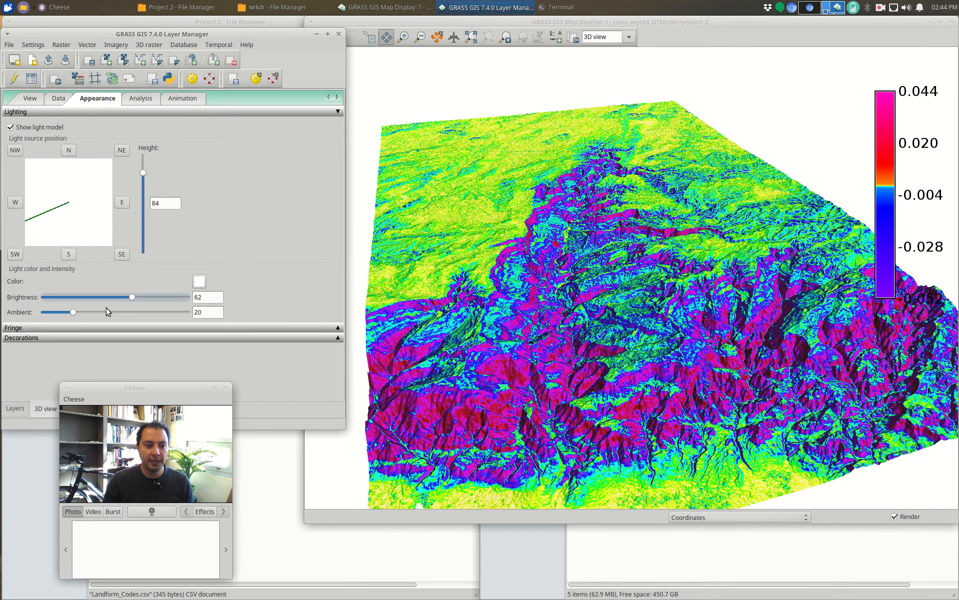
drag(73, 312, 141, 299)
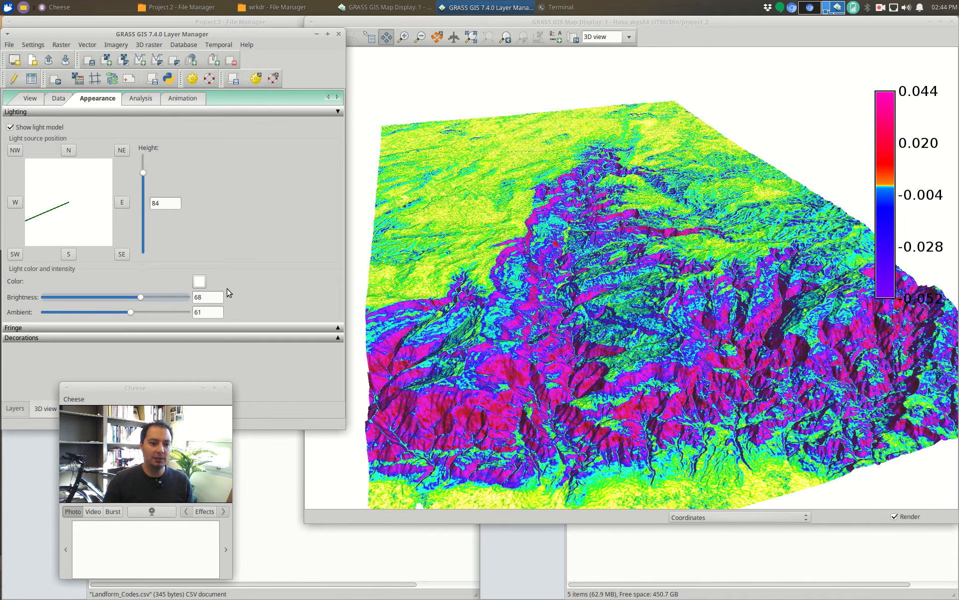
Step: Place a black north arrow with a length of 7800 map units on the flat yellow area in the terrain's northeast
click(339, 338)
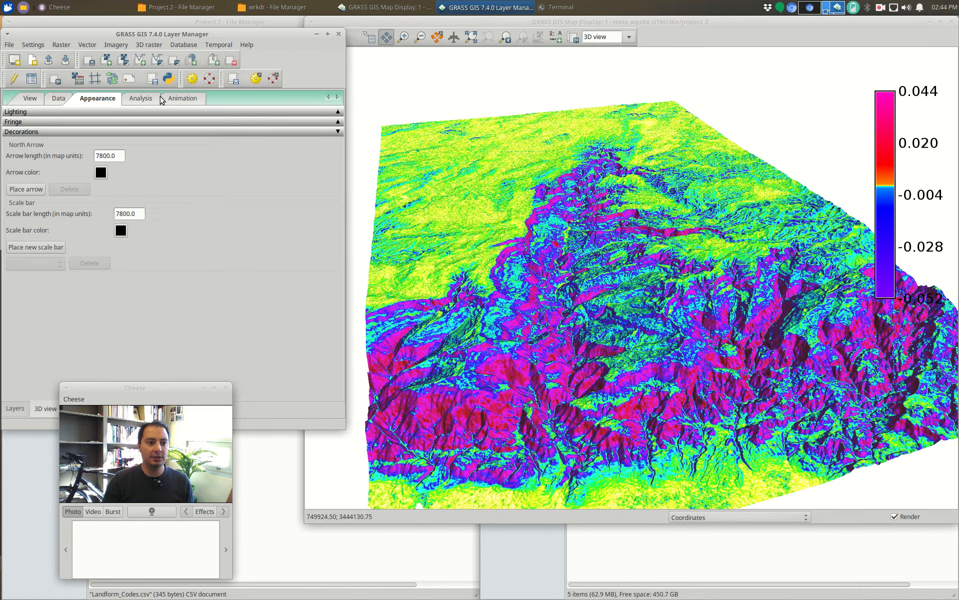
click(35, 192)
click(424, 220)
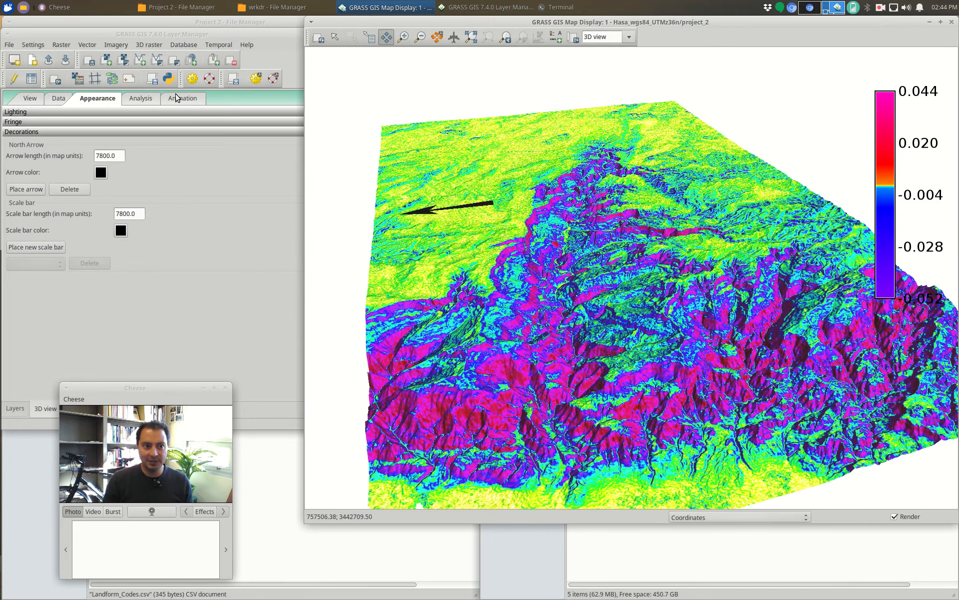
Step: Try cutting the surface with Plane 1 at horizontal X -10732, rotated to 302 and 203, and deactivate the cutting plane
click(142, 99)
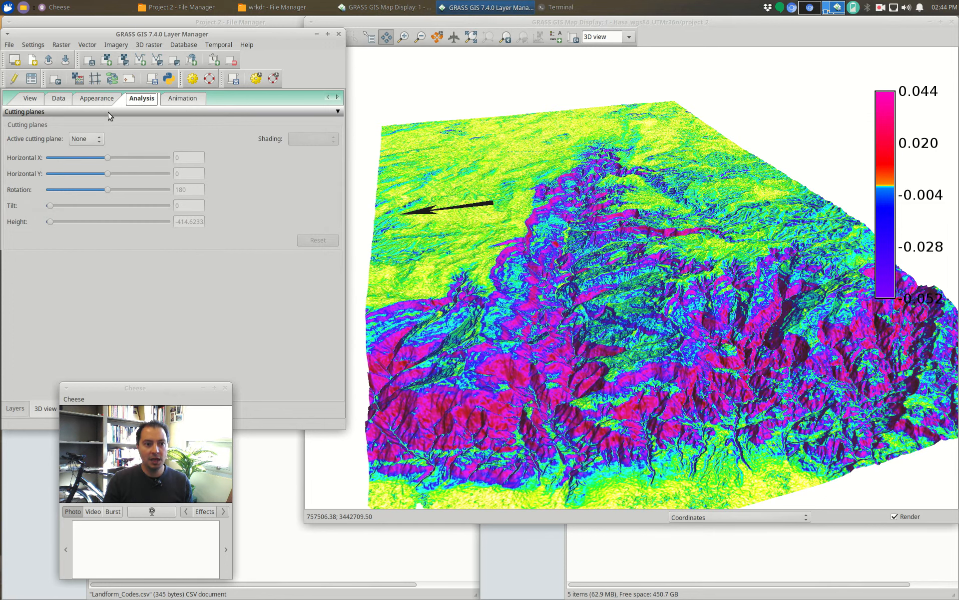
click(91, 139)
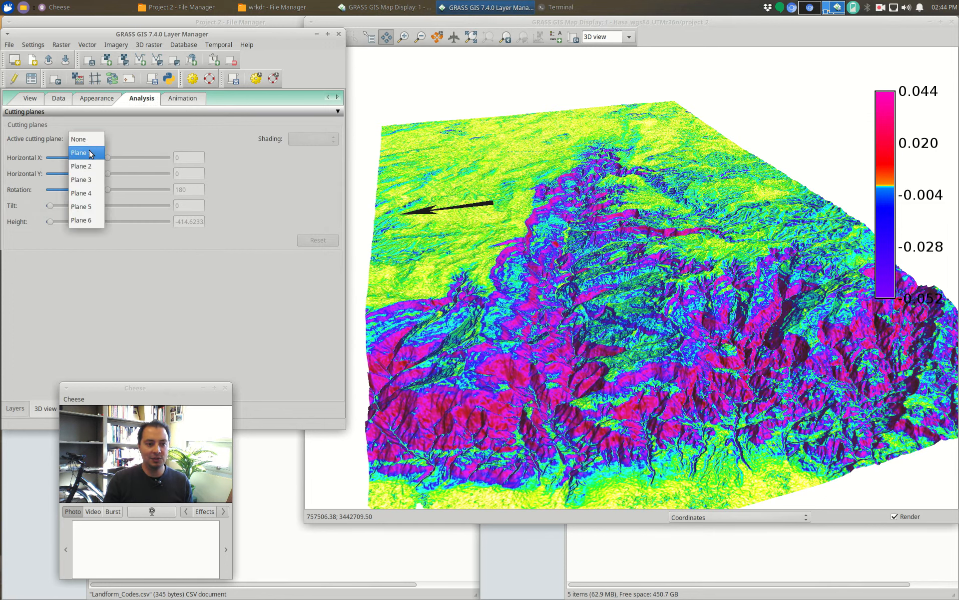
click(83, 151)
mouse_move(102, 159)
mouse_down()
mouse_move(52, 157)
mouse_move(110, 159)
mouse_move(88, 155)
mouse_up()
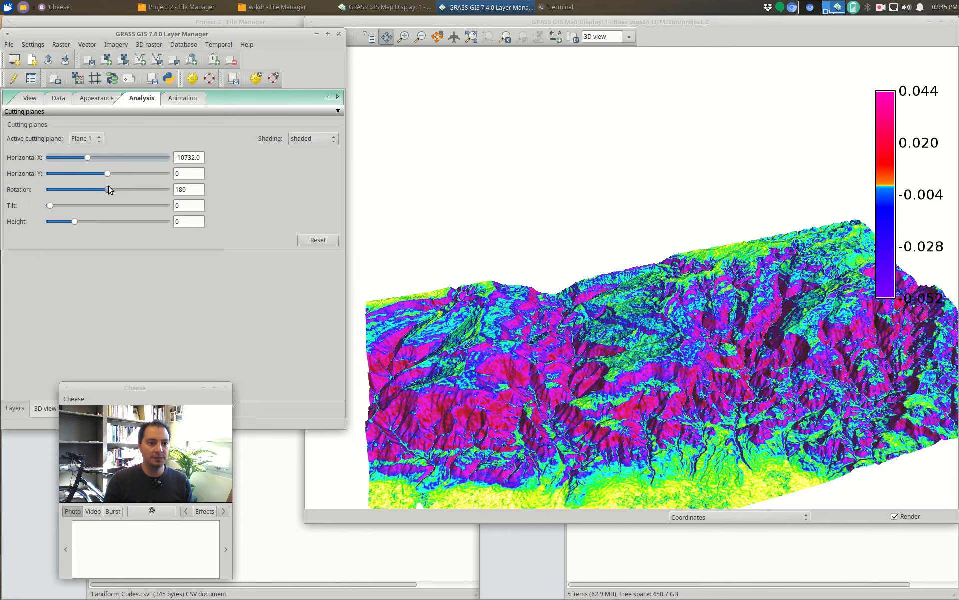
drag(108, 190, 146, 190)
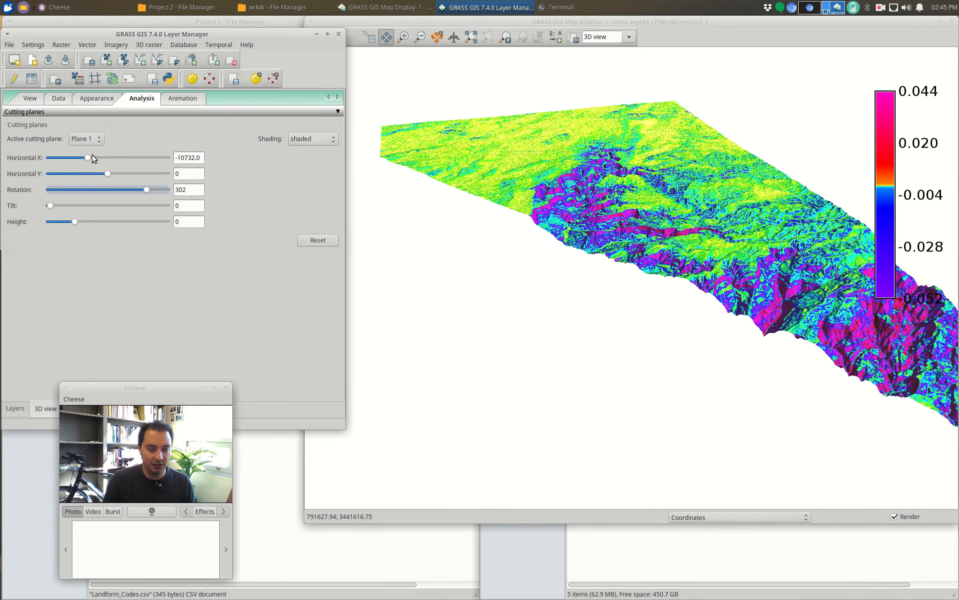
drag(149, 192, 147, 192)
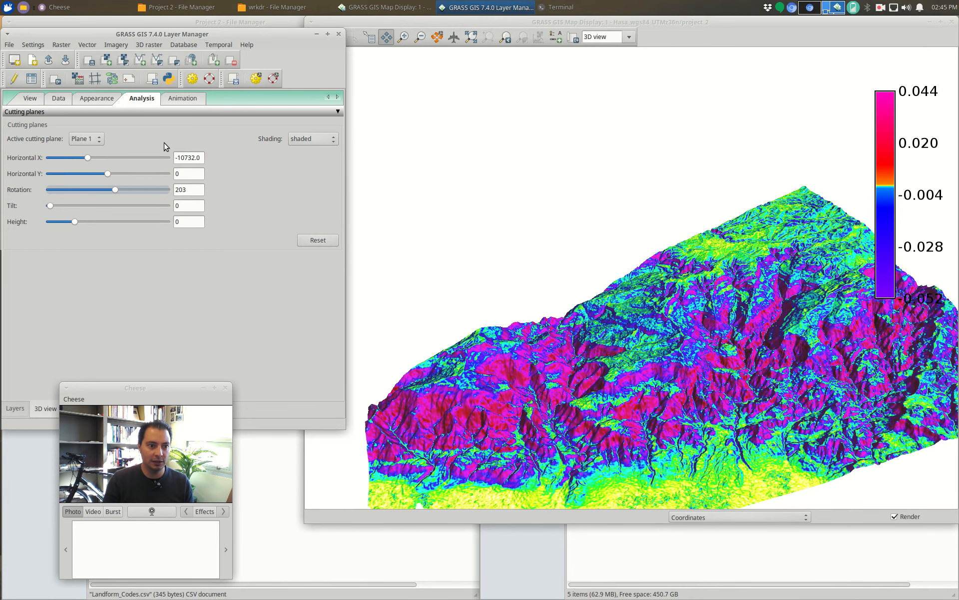
click(92, 139)
click(85, 126)
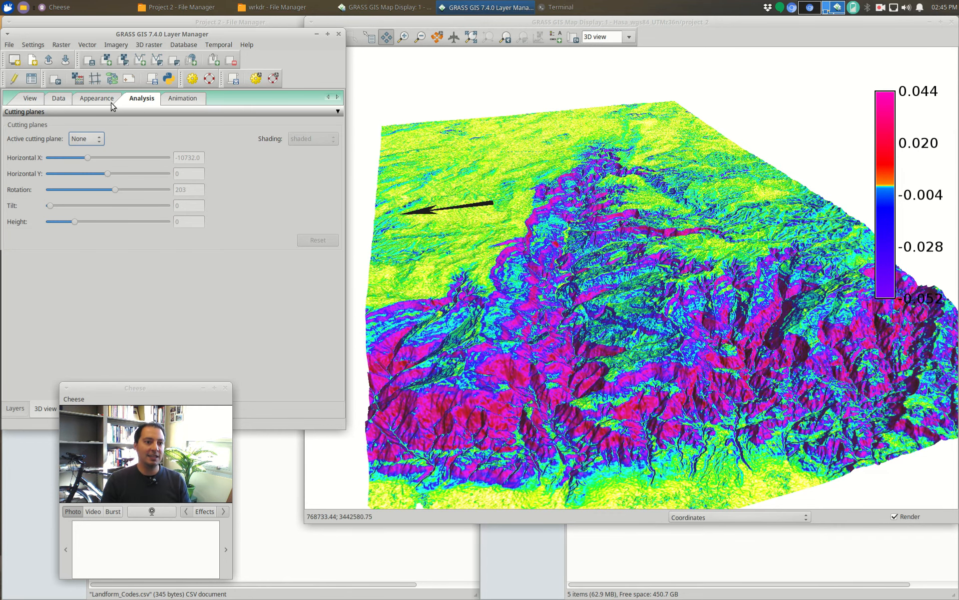
Step: Move the viewpoint farther west of the terrain and switch the legend to the hasa_srtm30m_slope@project_2 raster
click(31, 101)
drag(59, 175, 49, 176)
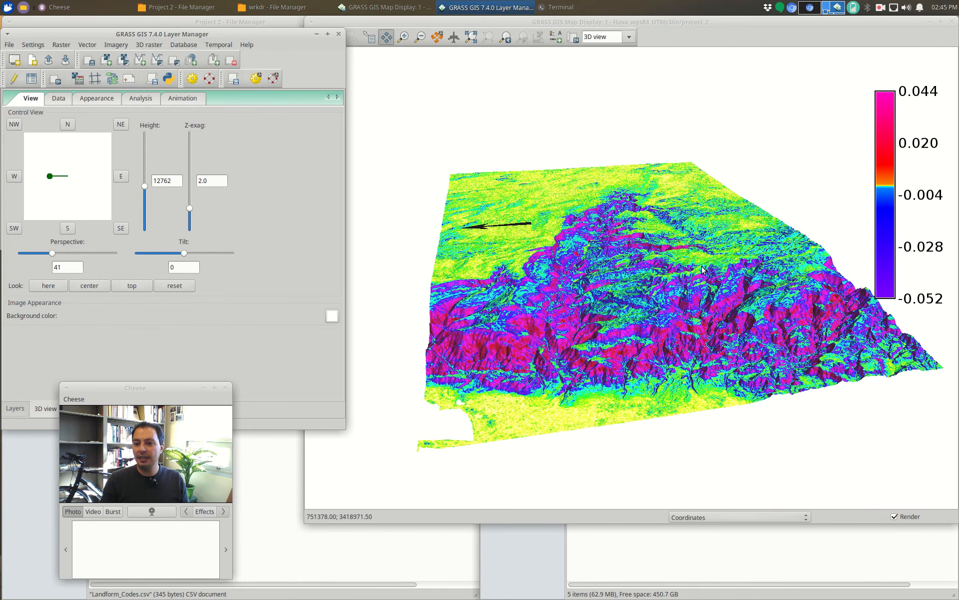
click(883, 156)
double_click(884, 156)
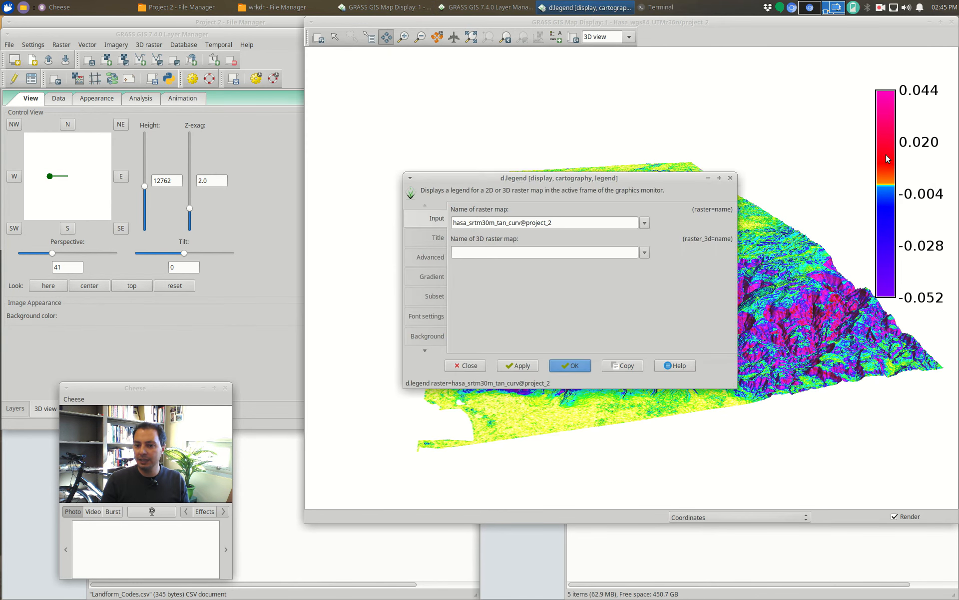
click(644, 223)
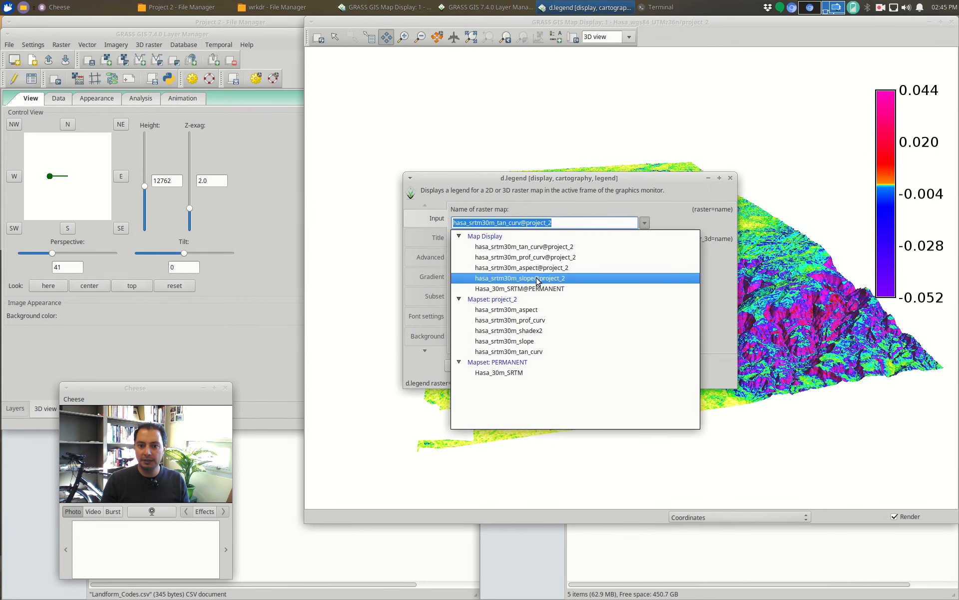
click(539, 278)
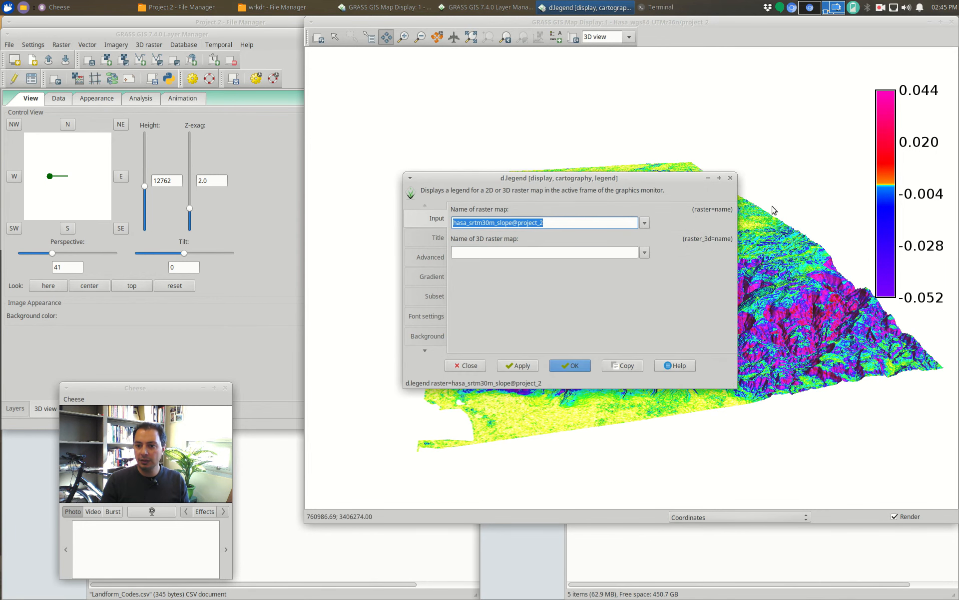
click(569, 366)
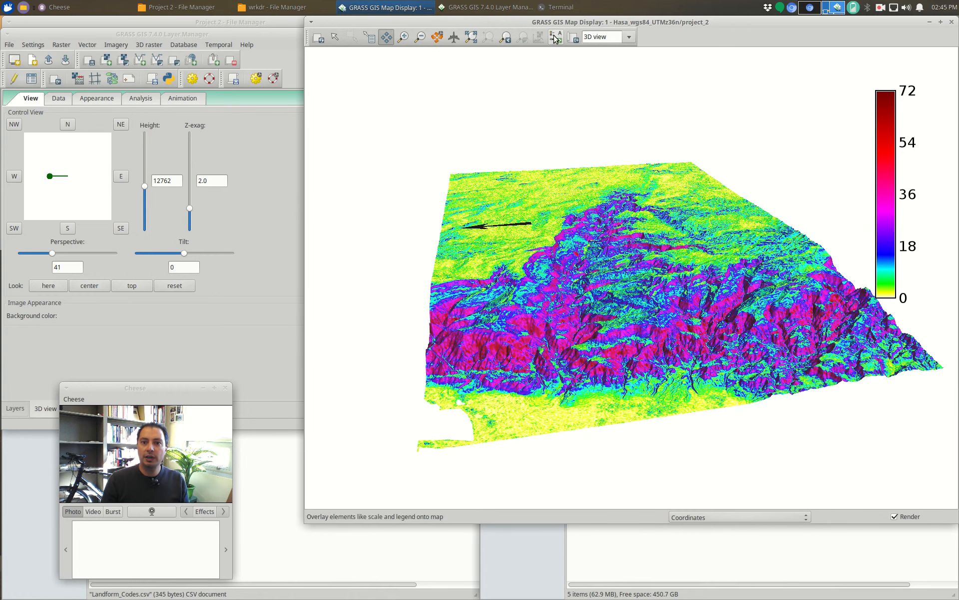
Step: Save the 3D view as the TIF image my_3d_image in the home folder at 1308 x 924
click(573, 40)
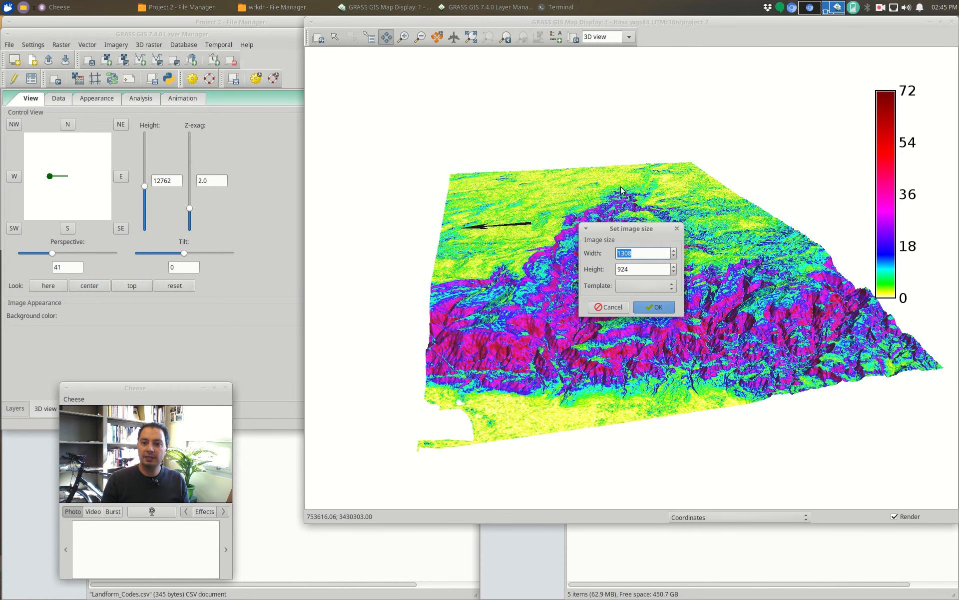
click(657, 306)
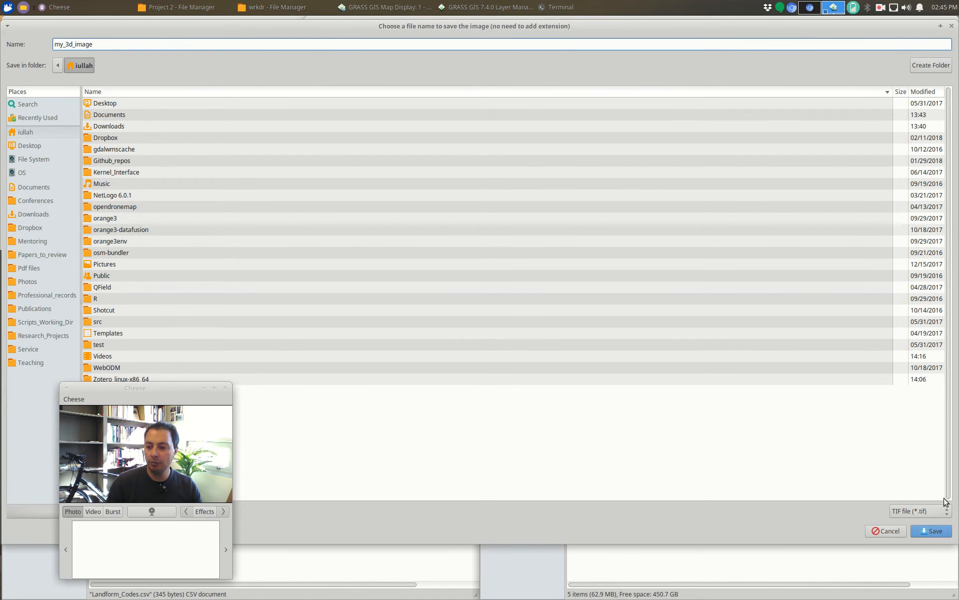
click(928, 530)
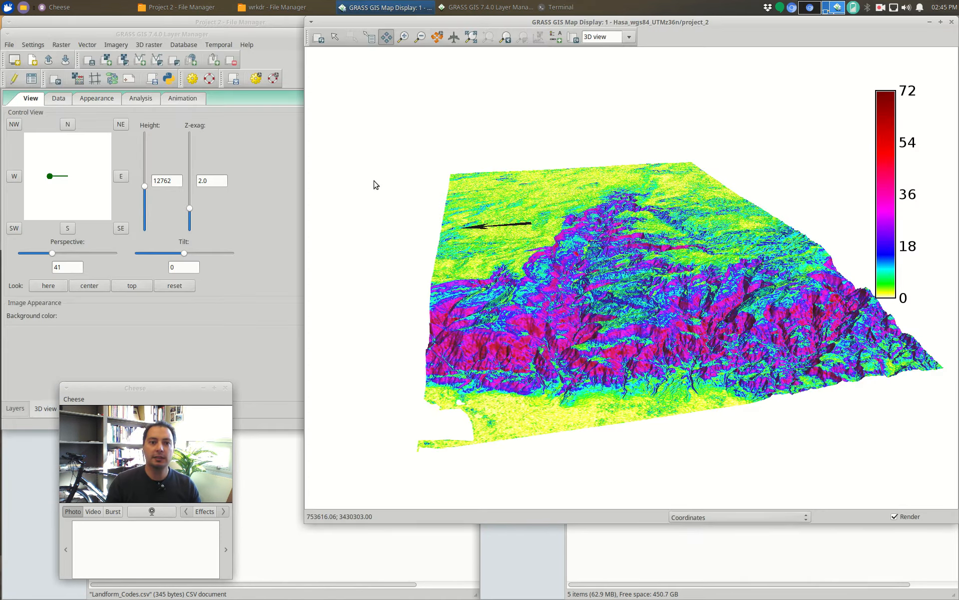
Step: Switch to the file manager and open my_3d_image.tif from the home folder to check the exported image
click(218, 6)
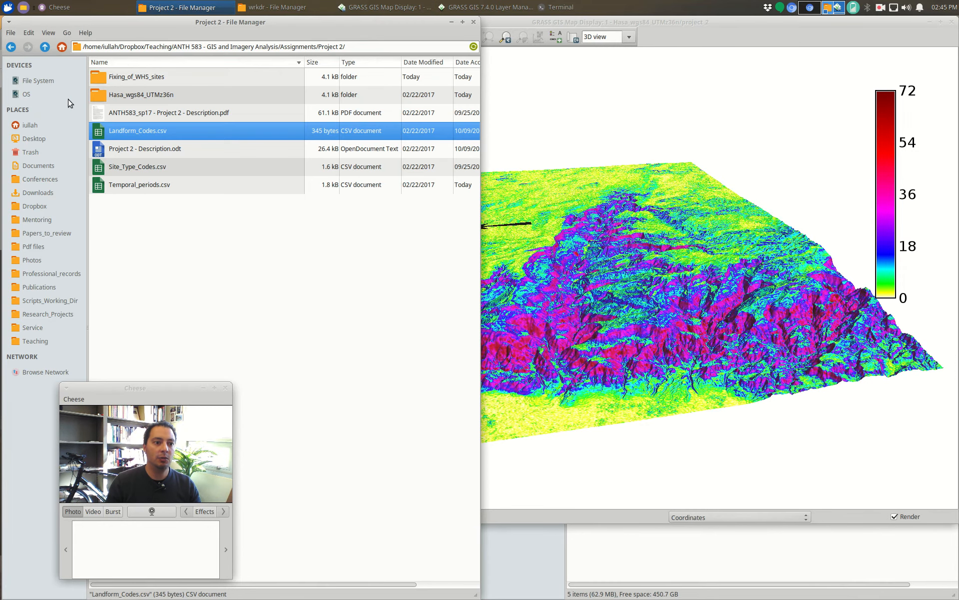
click(30, 128)
scroll(187, 210, down, 10)
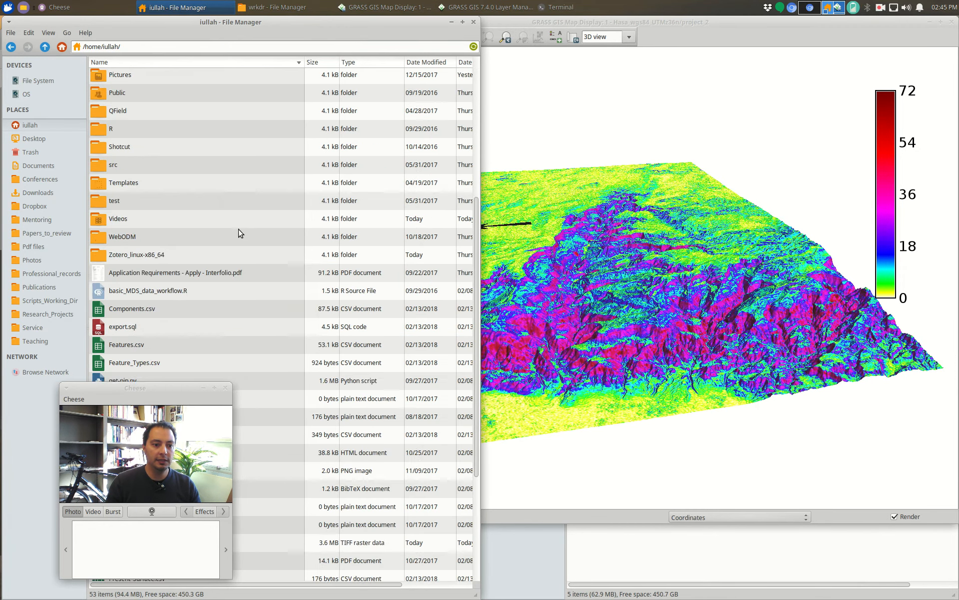
drag(155, 389, 342, 184)
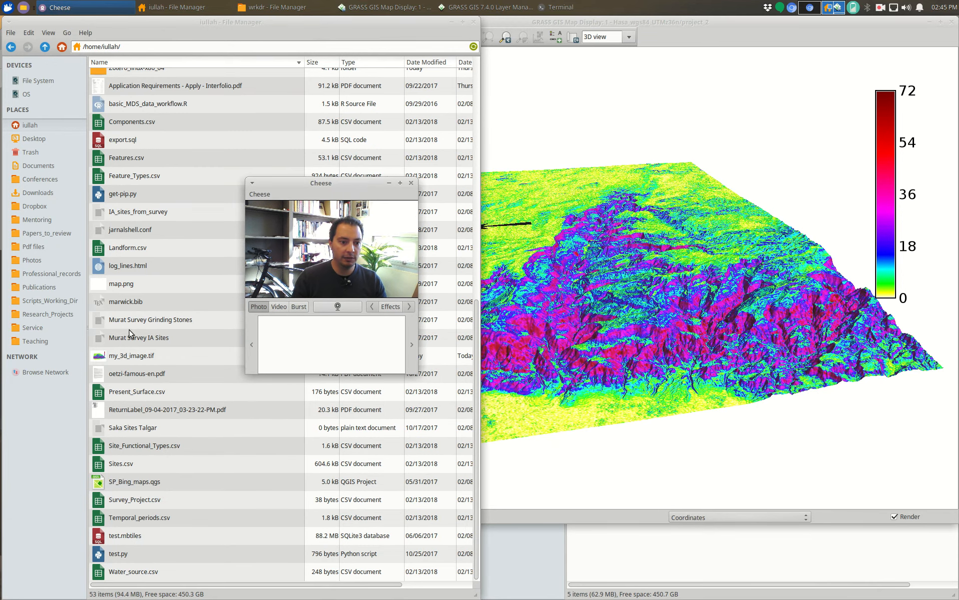
click(136, 354)
double_click(136, 354)
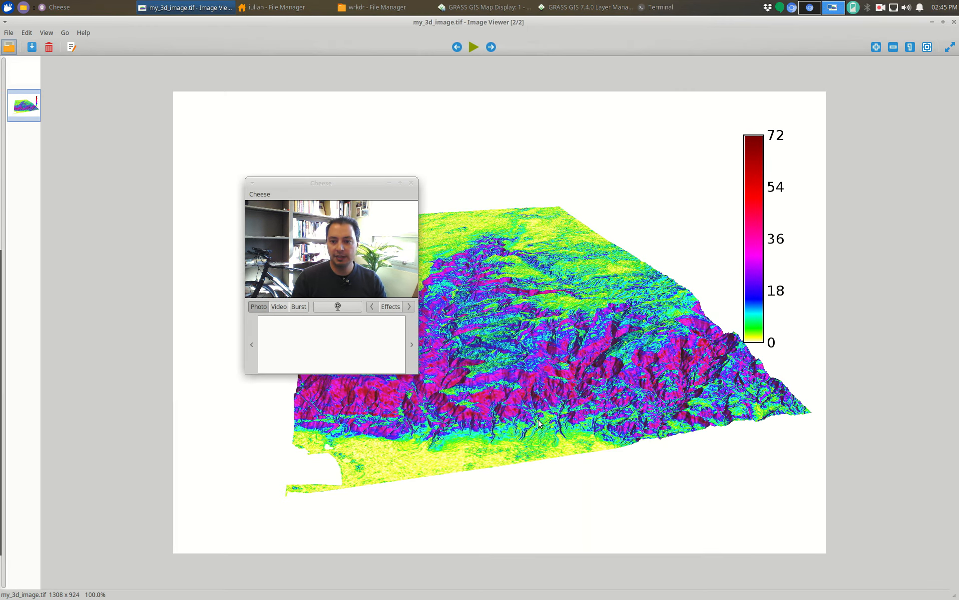
Step: Close the exported my_3d_image.tif and switch back to the GRASS GIS map display and layer manager
drag(359, 189, 169, 166)
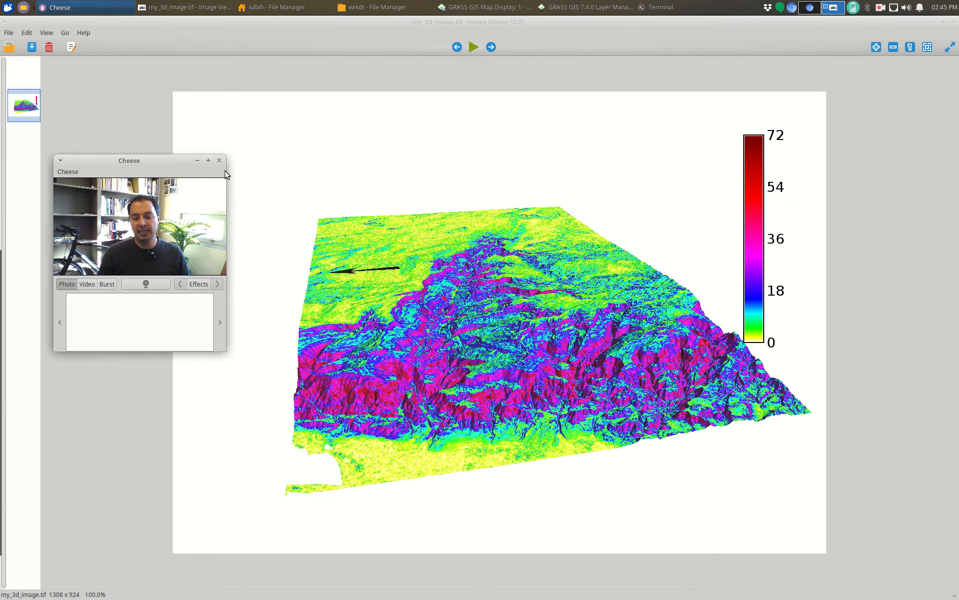
click(953, 22)
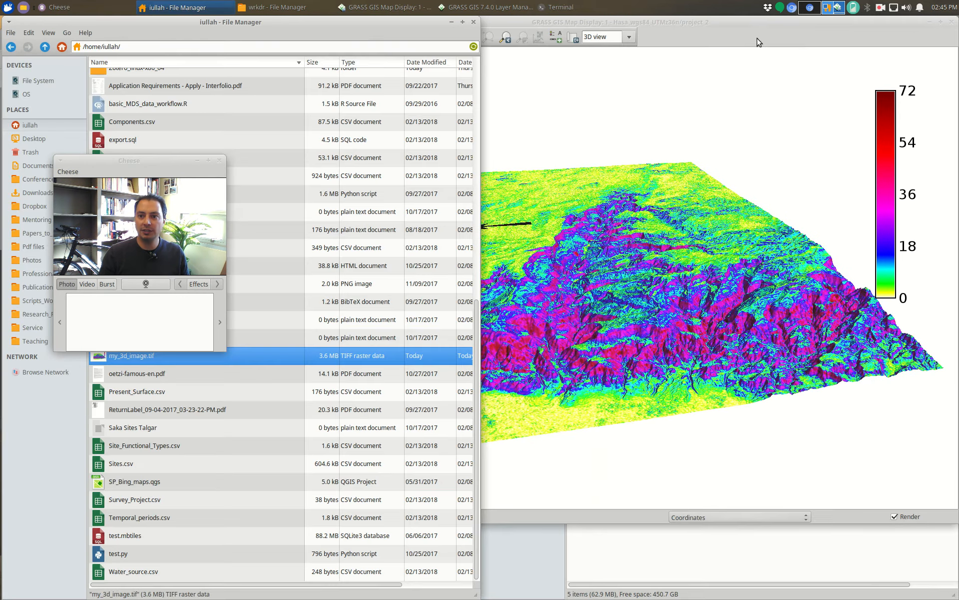
click(725, 36)
key(alt+Tab)
key(alt+Tab)
key(alt+Tab)
key(alt+Tab)
key(alt+Tab)
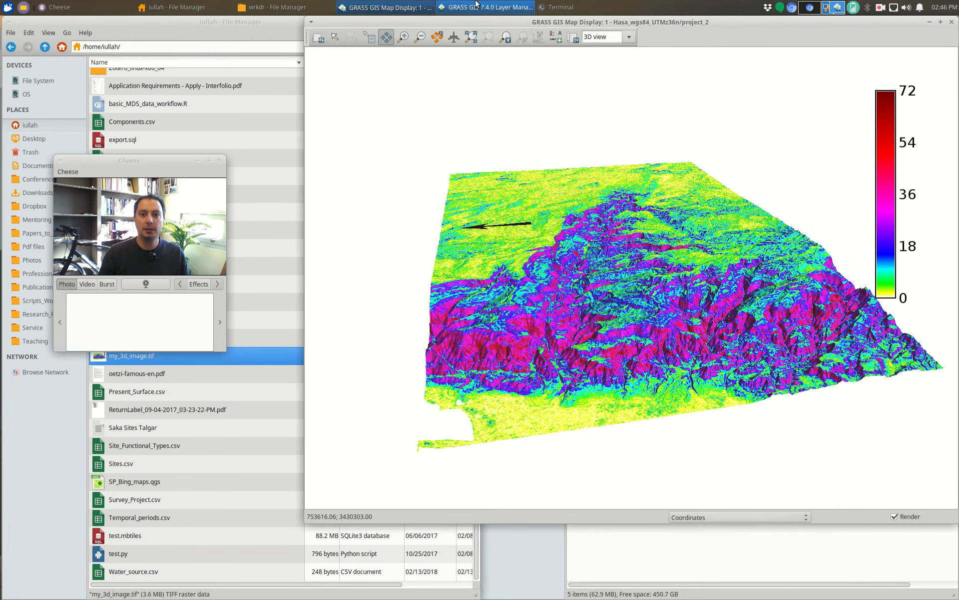
Step: Return the map display from the 3D view to the 2D view
drag(152, 163, 209, 391)
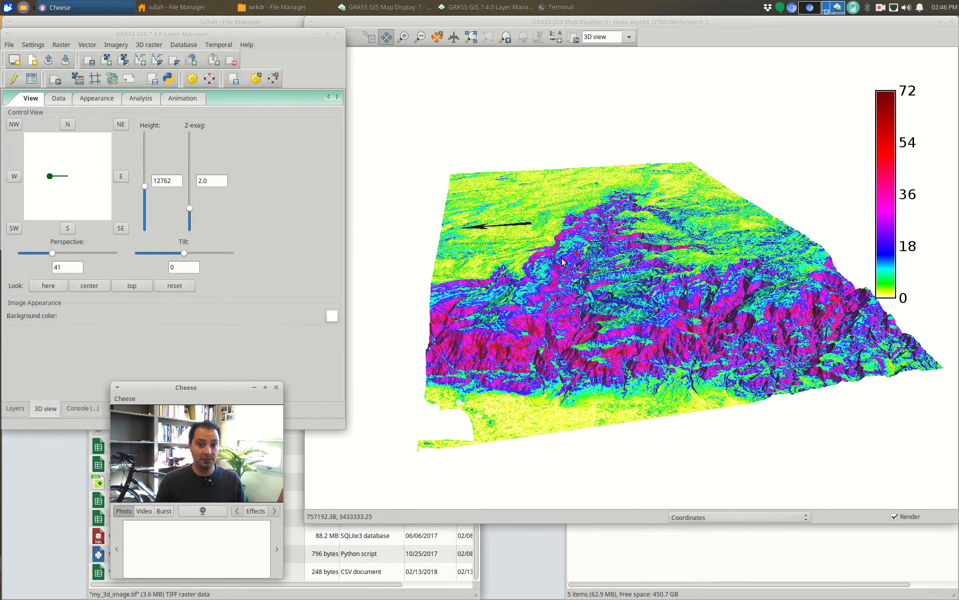
click(625, 36)
click(607, 51)
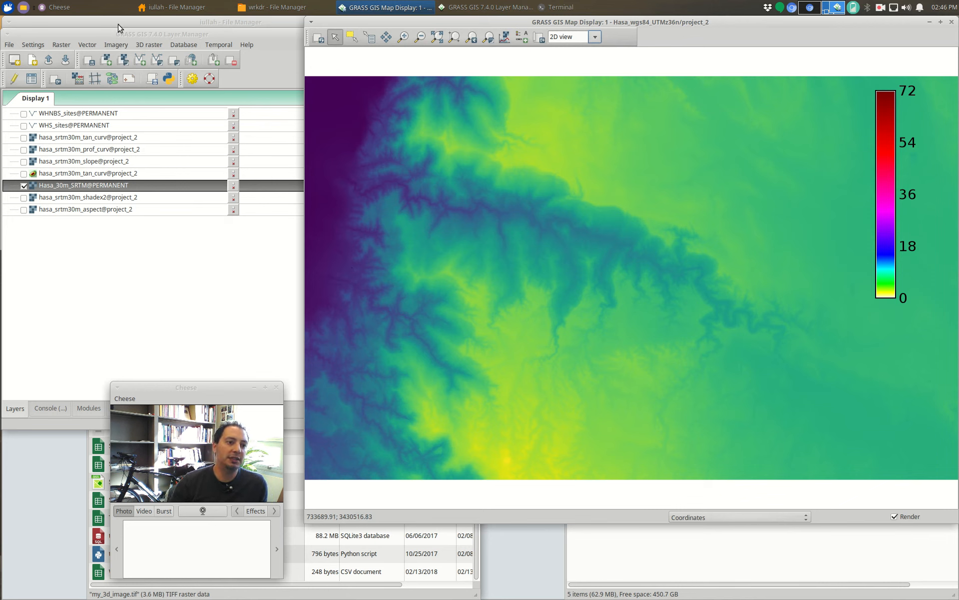
Step: Open the r.param.scale terrain parameters tool for Hasa_30m_SRTM@PERMANENT and show all its optional settings in an enlarged dialog
click(62, 44)
click(62, 44)
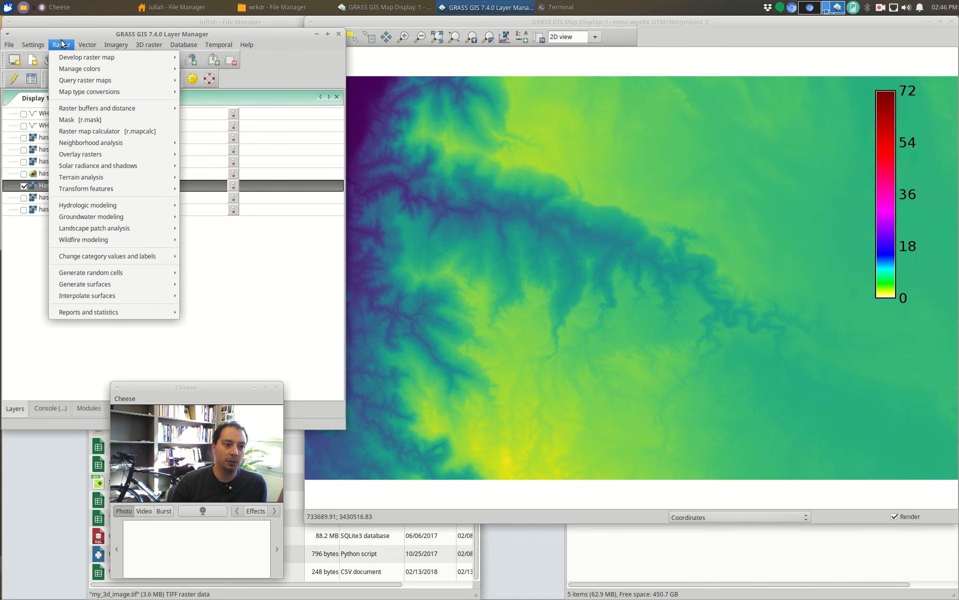
mouse_move(97, 176)
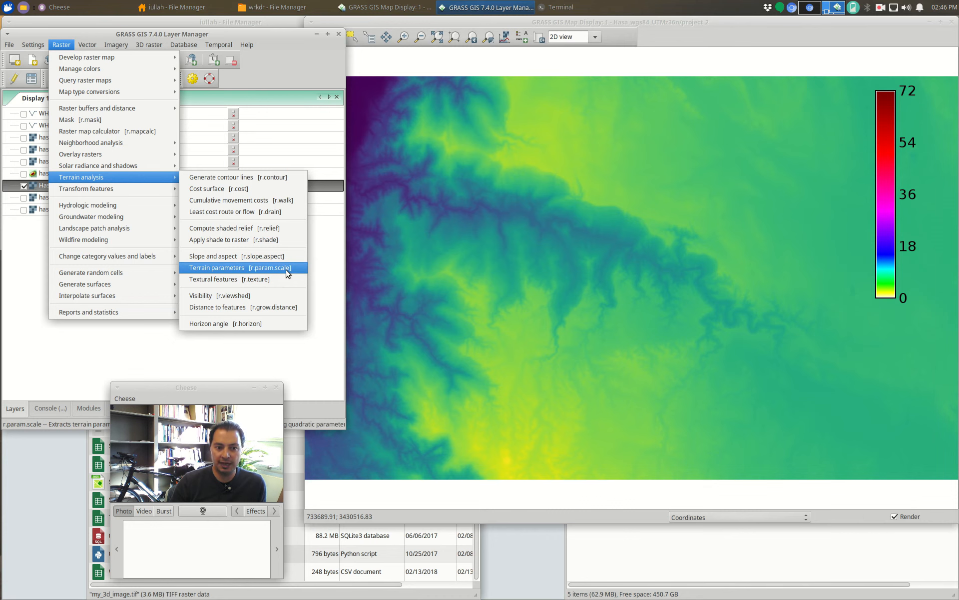
click(270, 268)
drag(505, 189, 314, 70)
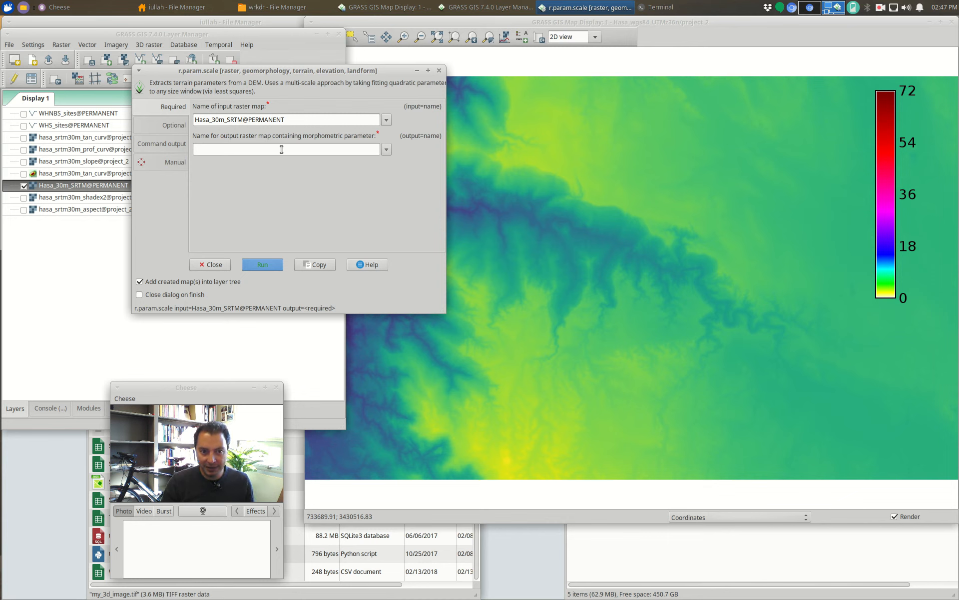
click(175, 125)
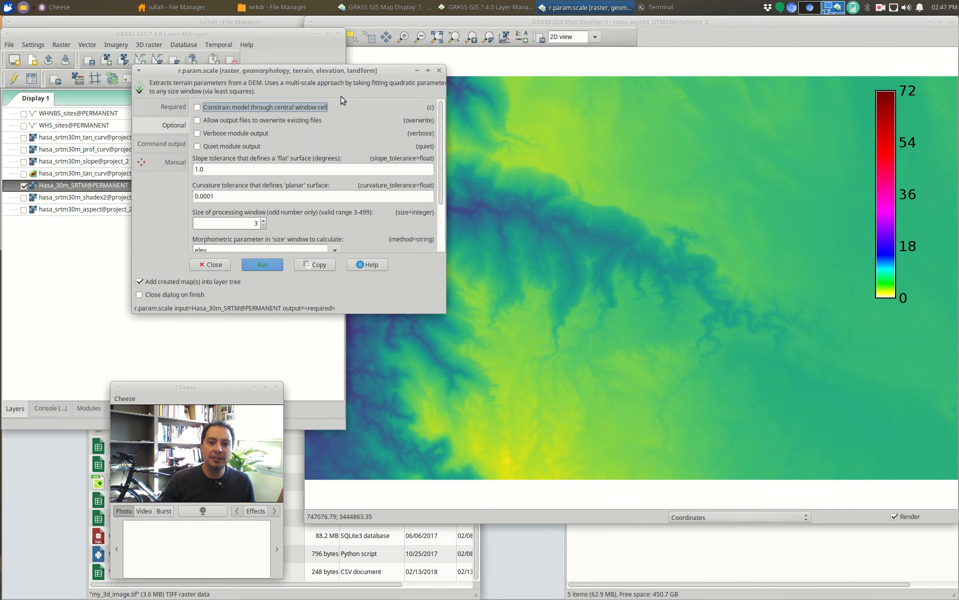
right_click(349, 73)
click(369, 129)
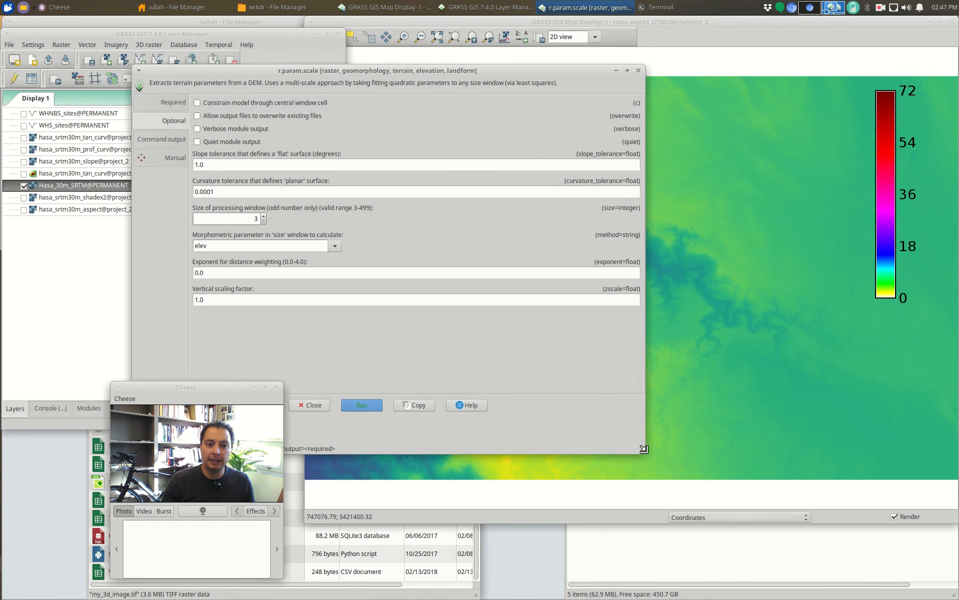
click(678, 398)
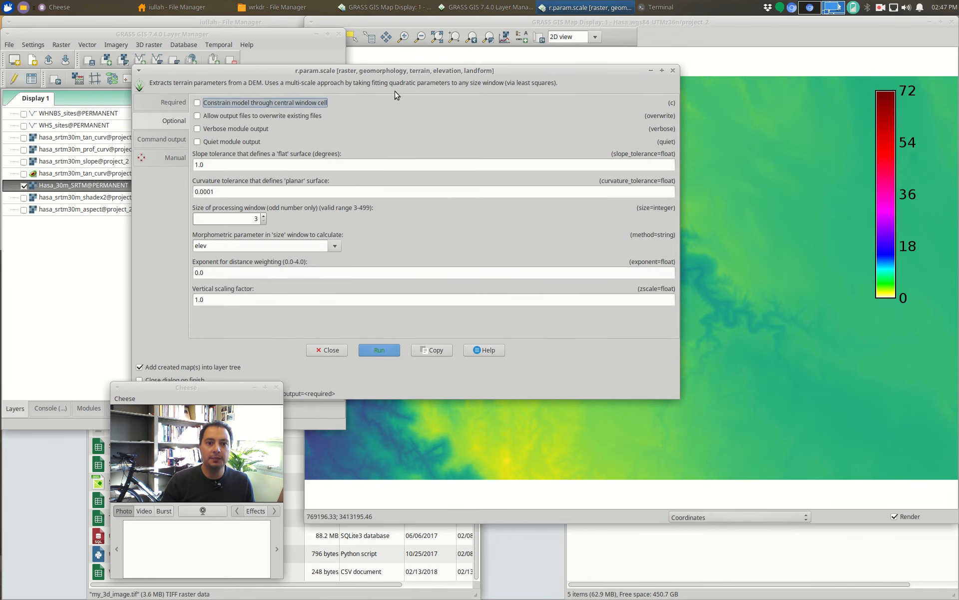
drag(425, 65, 508, 31)
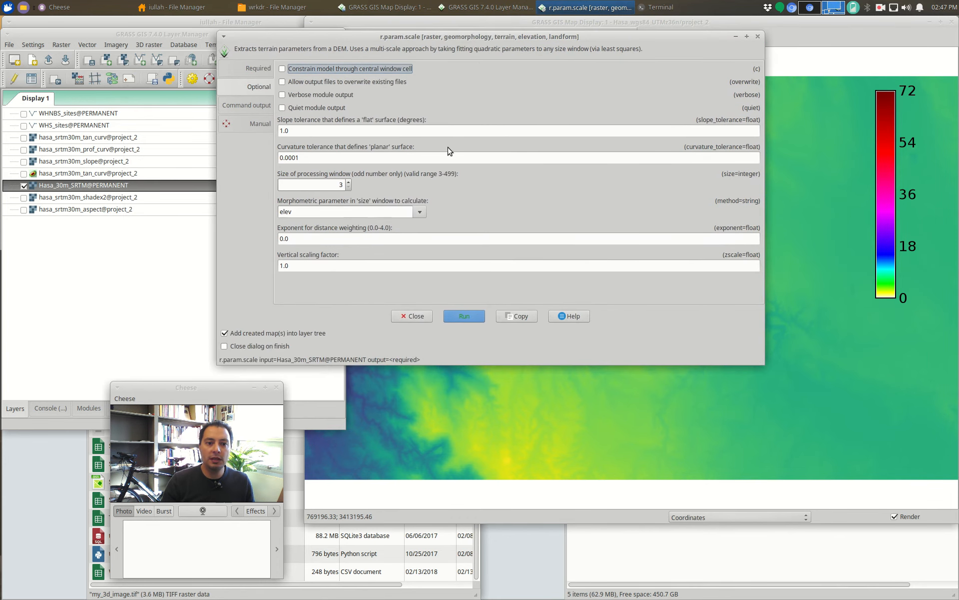
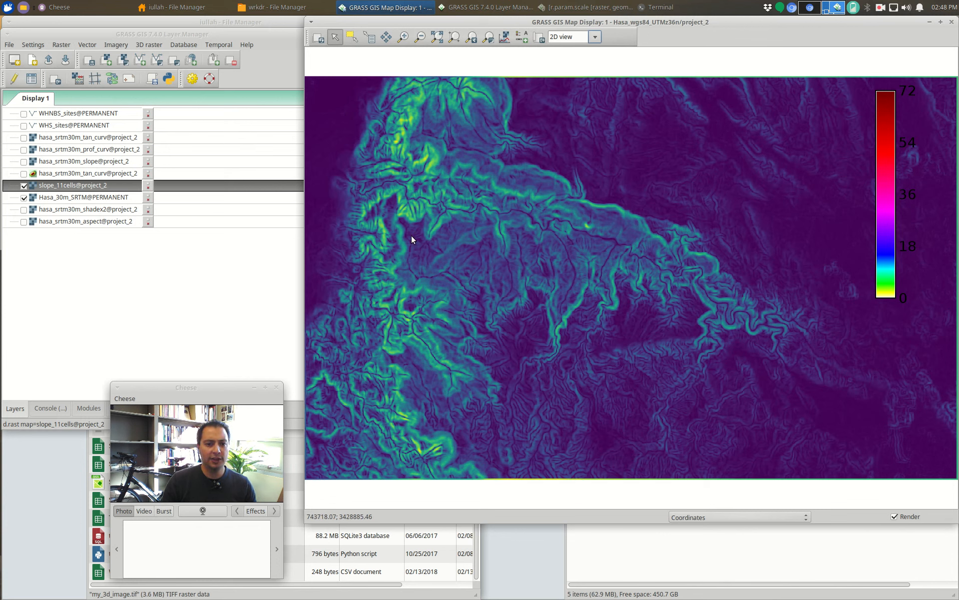
Step: Apply the slope color table to the slope_11cells@project_2 raster
right_click(80, 187)
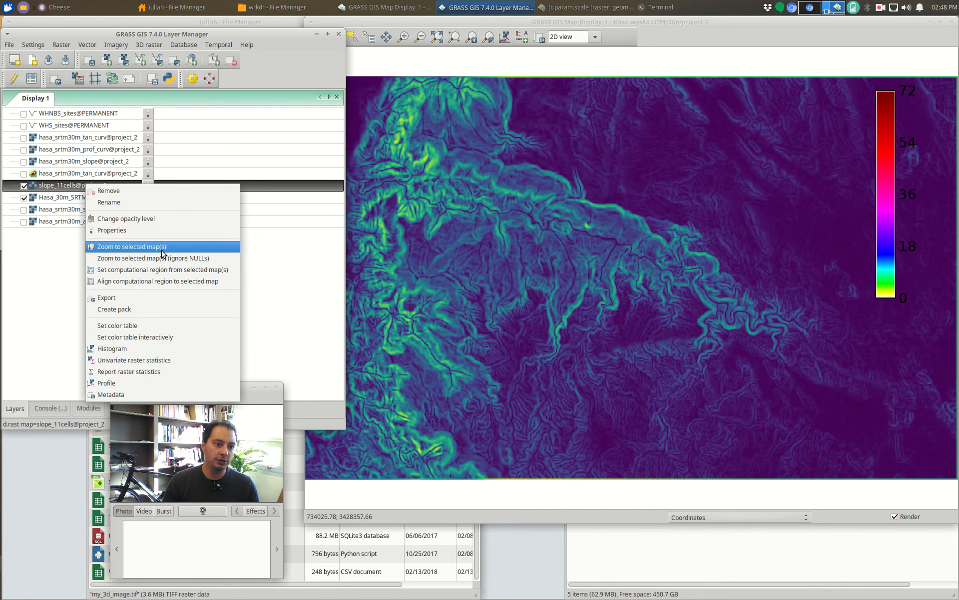
click(166, 325)
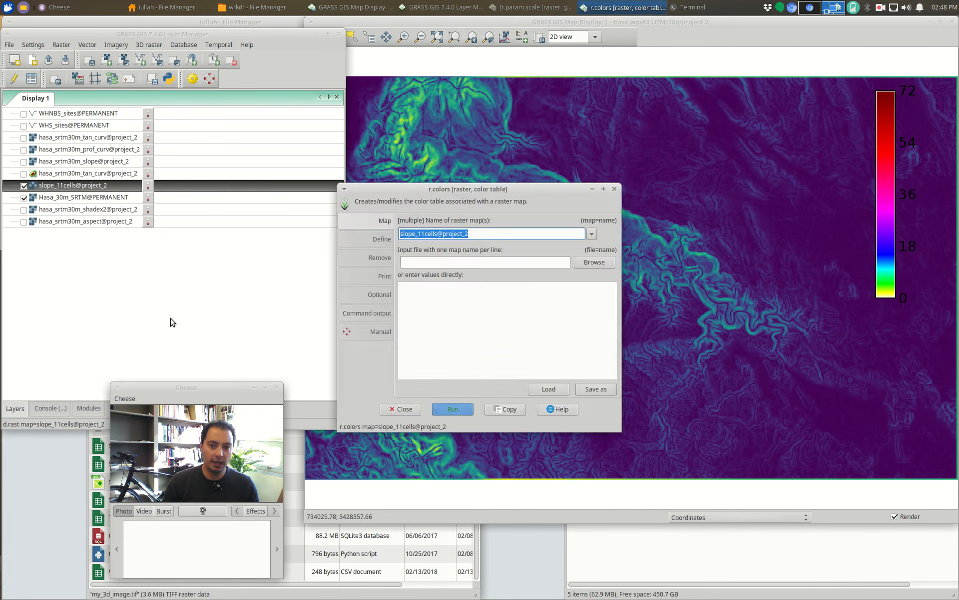
click(382, 240)
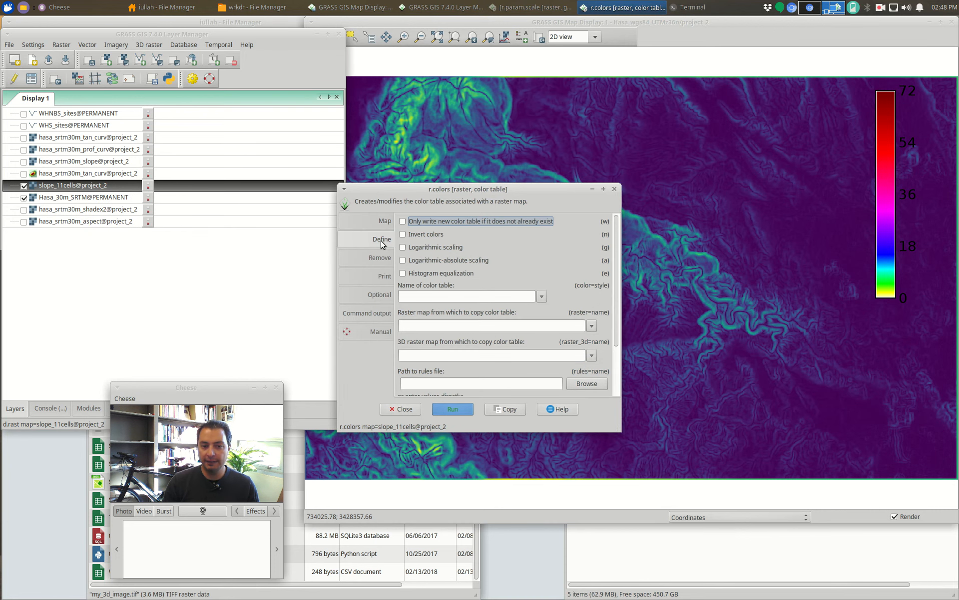
click(542, 297)
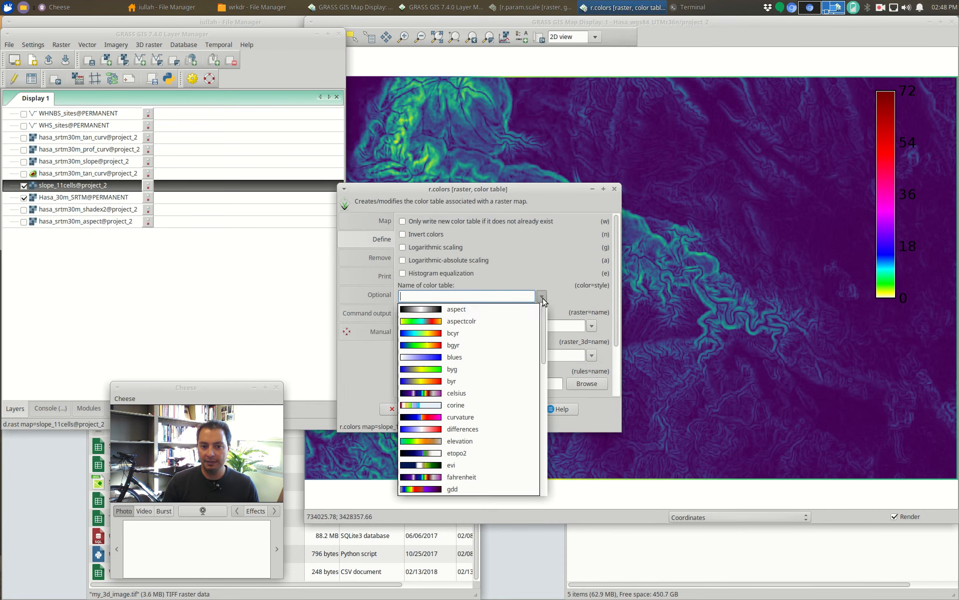
scroll(510, 399, down, 4)
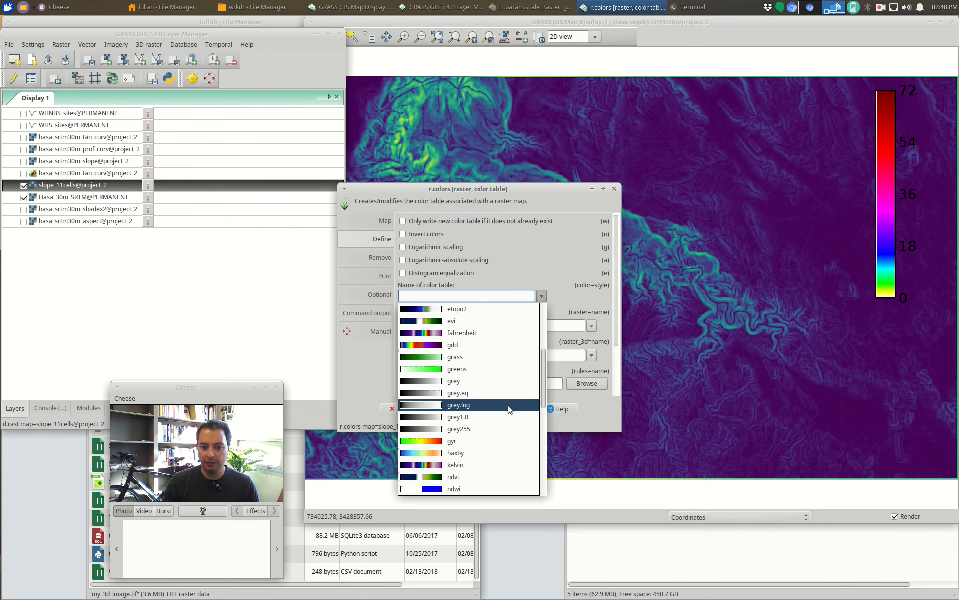
scroll(510, 409, down, 5)
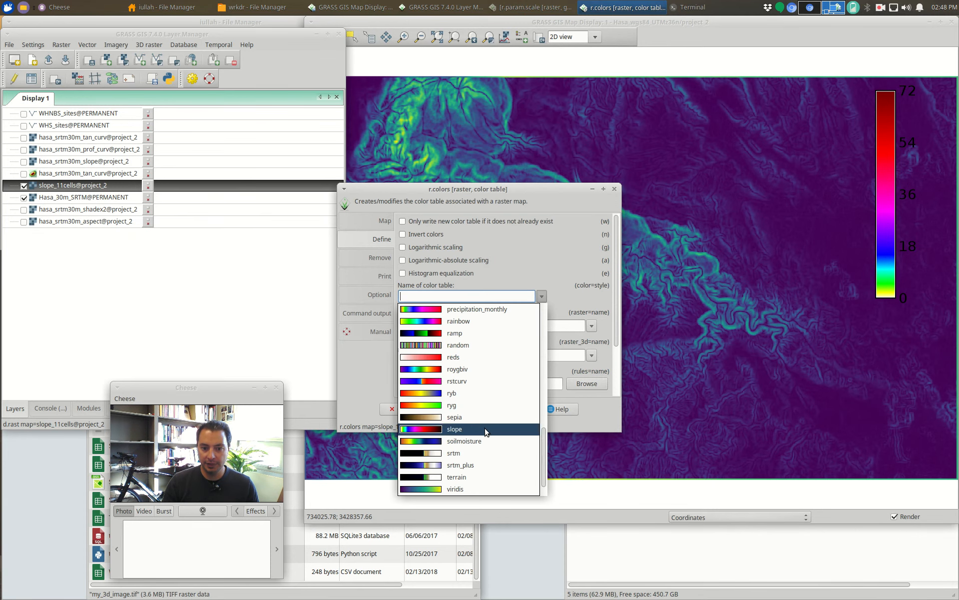
click(483, 429)
click(468, 408)
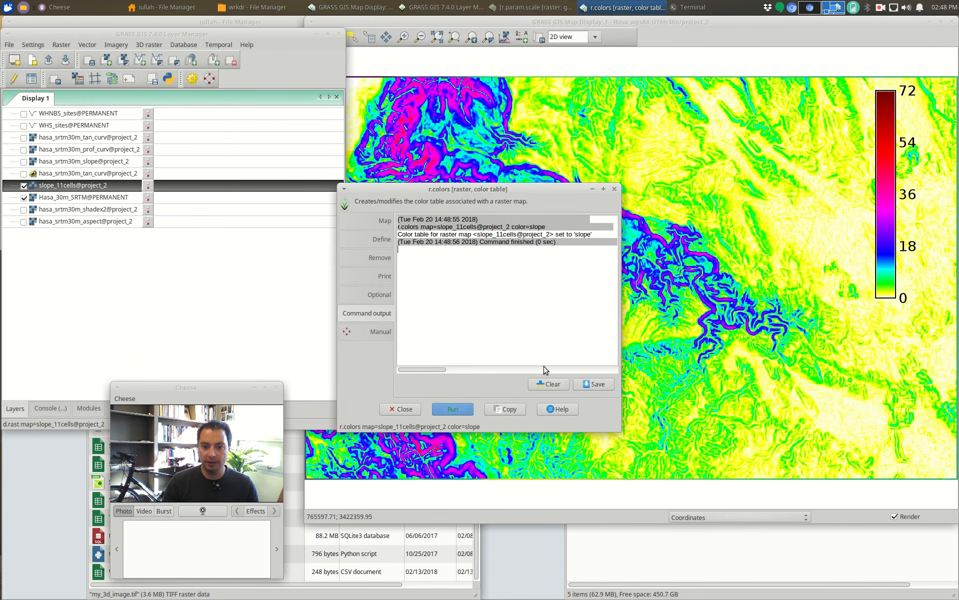
click(402, 410)
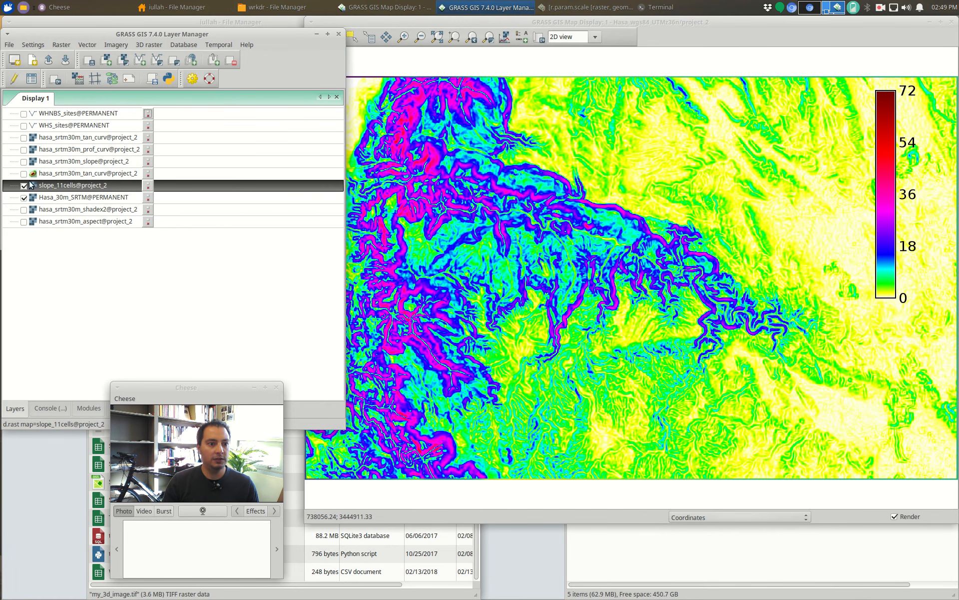
Step: Display the hasa_srtm30m_slope layer above slope_11cells and zoom in on the dissected canyon terrain in the west
click(24, 161)
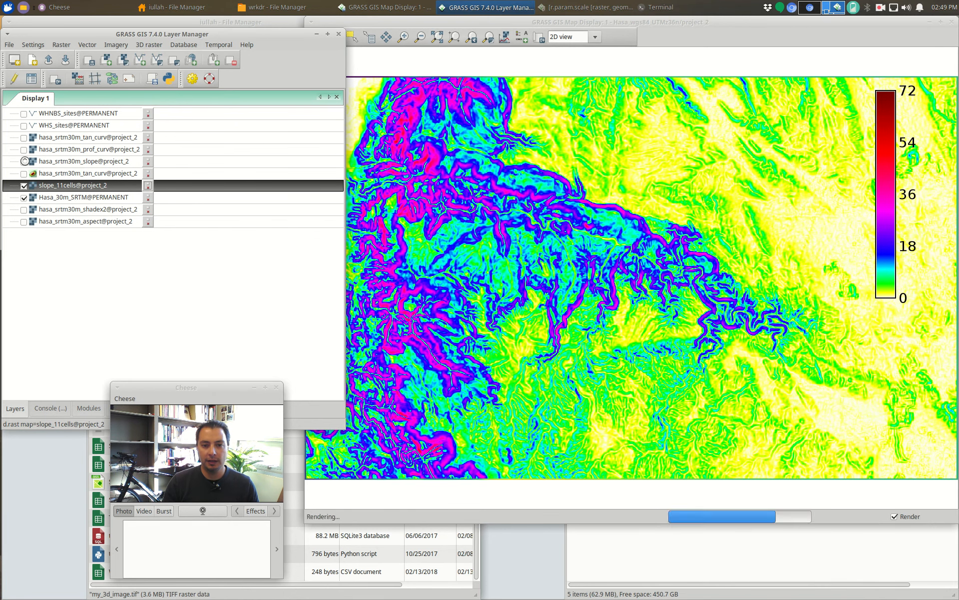
drag(518, 20, 548, 21)
click(433, 37)
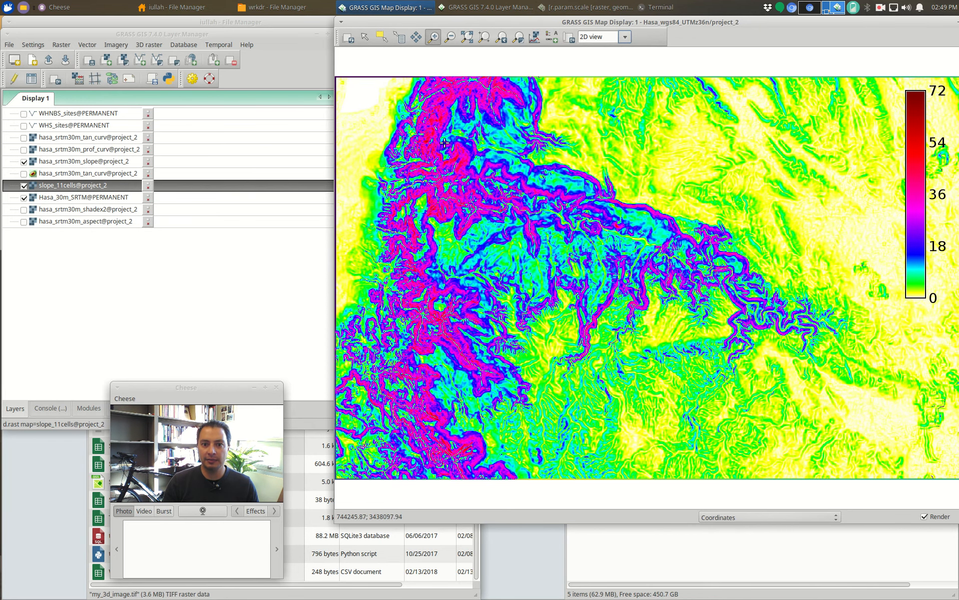
click(506, 239)
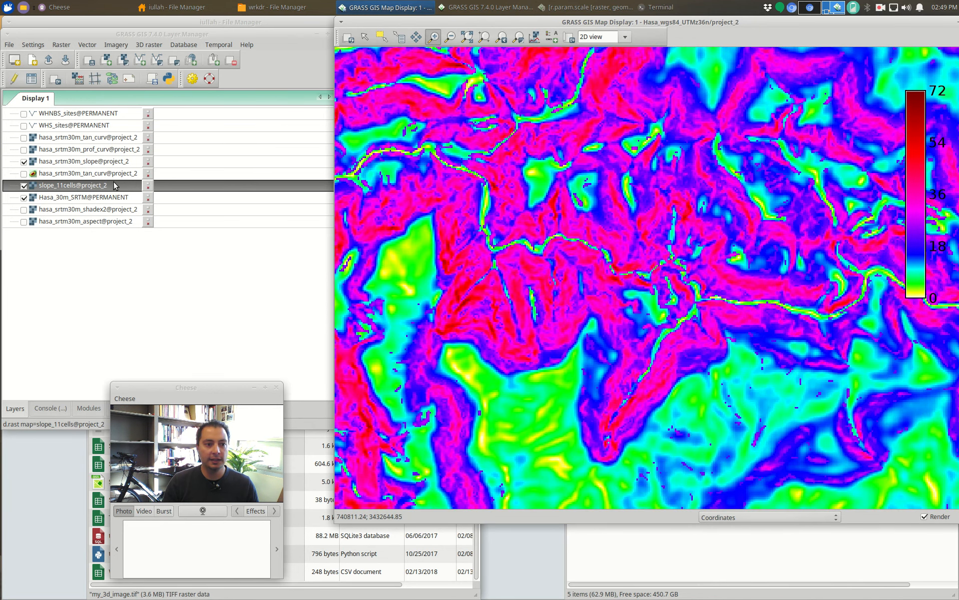
Step: Compare the two slope rasters by repeatedly hiding and showing the hasa_srtm30m_slope layer over slope_11cells
click(24, 162)
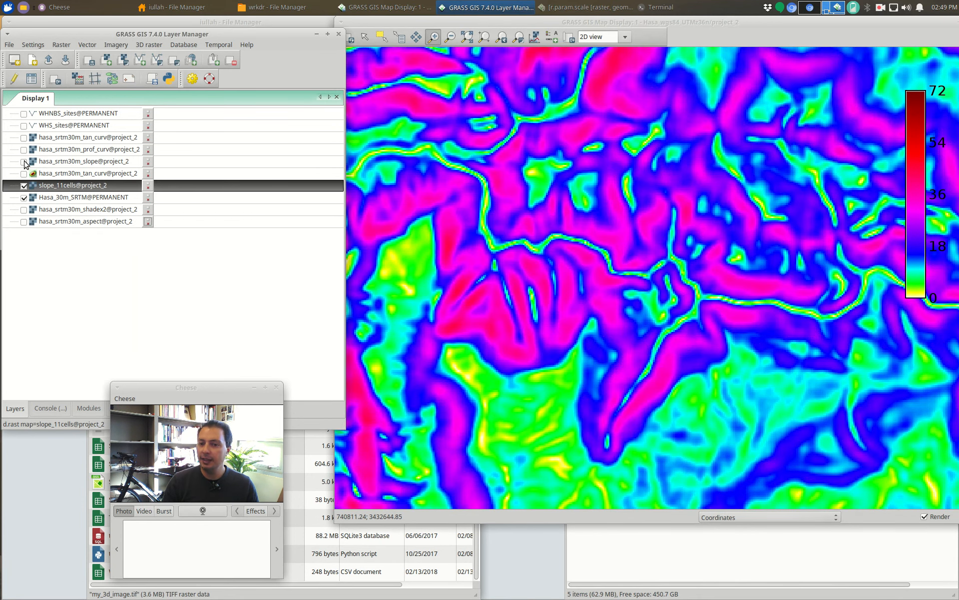
click(24, 162)
click(24, 162)
click(24, 162)
click(24, 162)
click(24, 162)
click(24, 162)
click(24, 162)
click(24, 162)
click(24, 162)
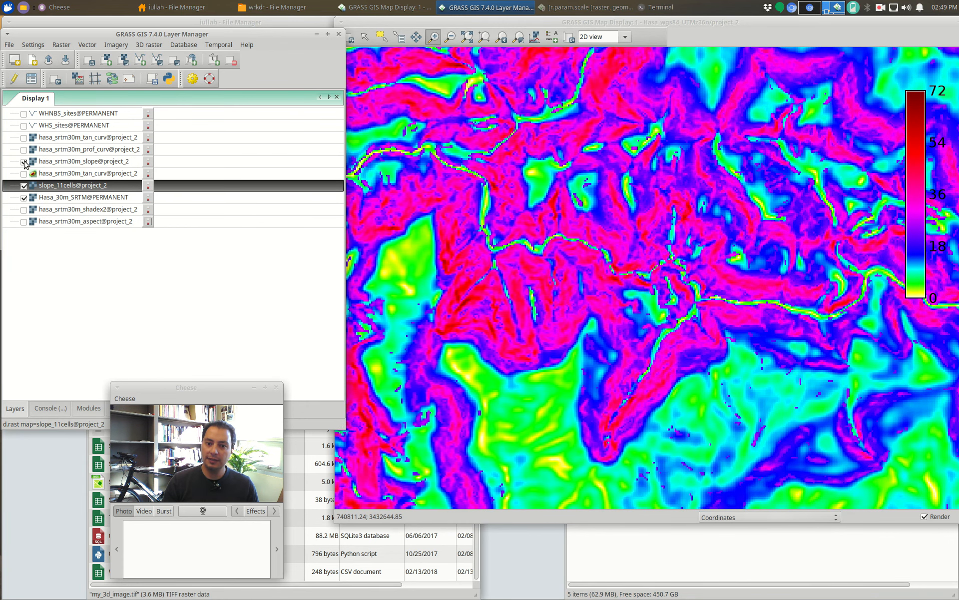
click(24, 162)
click(24, 162)
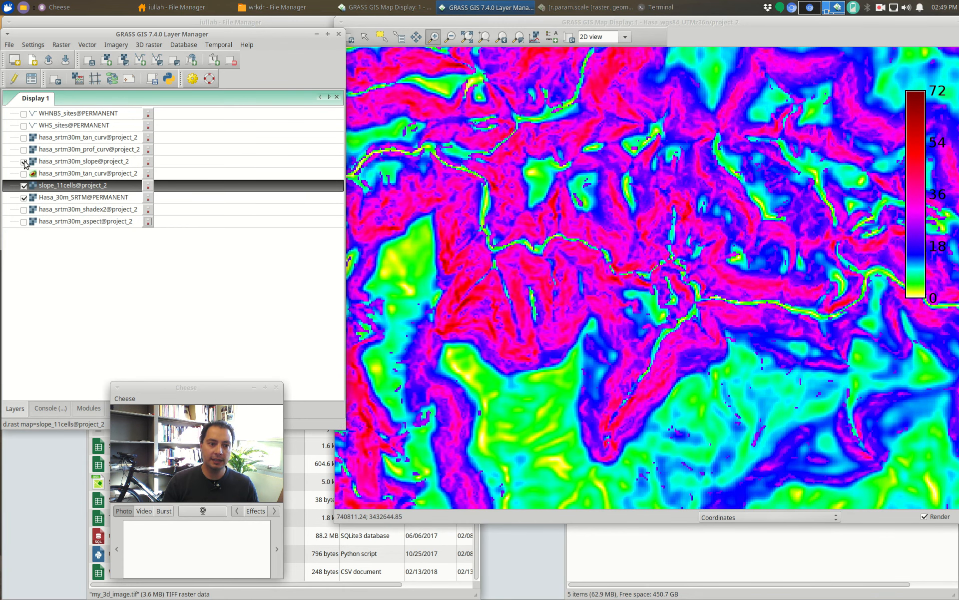
Step: Clear the displayed-values restriction in the hasa_srtm30m_slope layer's display properties
double_click(70, 164)
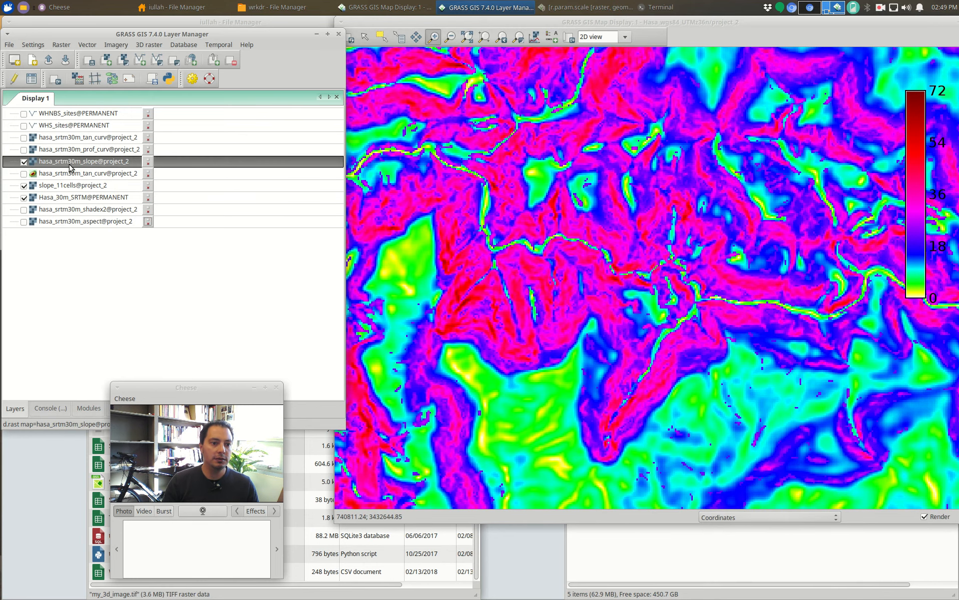
triple_click(101, 186)
key(BackSpace)
click(150, 255)
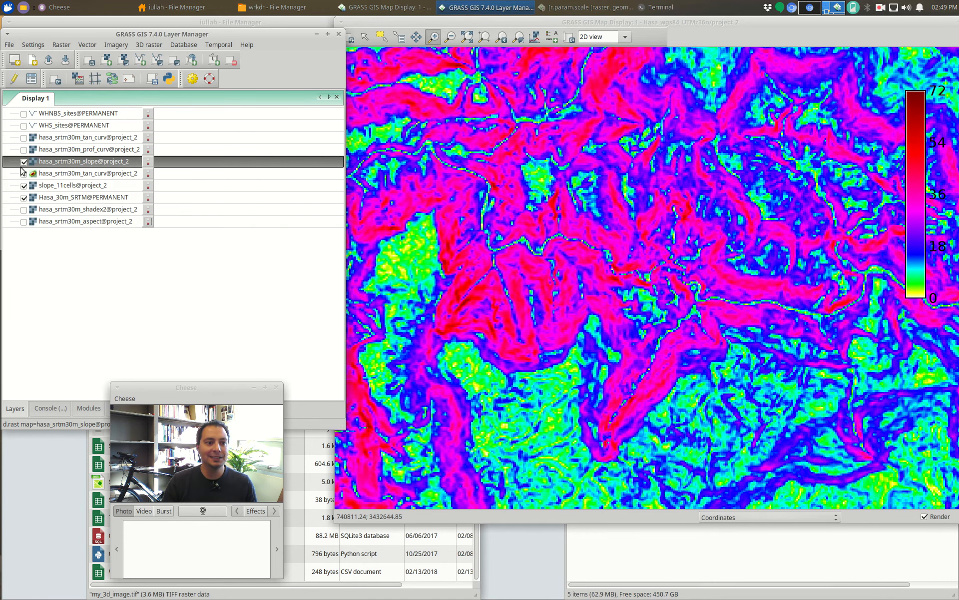
Step: Compare the unrestricted hasa_srtm30m_slope layer with slope_11cells, leave it hidden, and return the display to the previous full extent
click(23, 162)
click(24, 162)
click(24, 162)
click(24, 161)
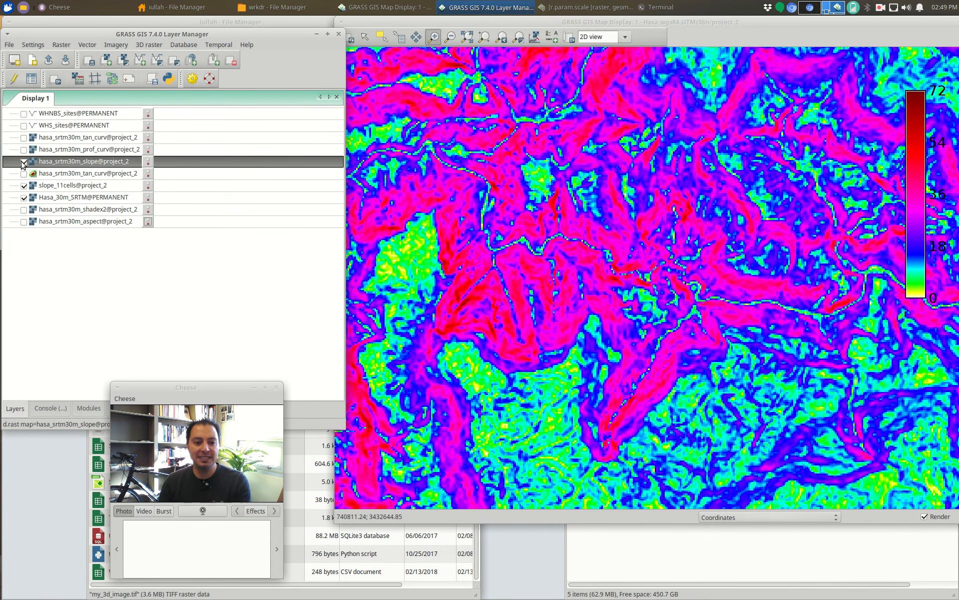
click(23, 162)
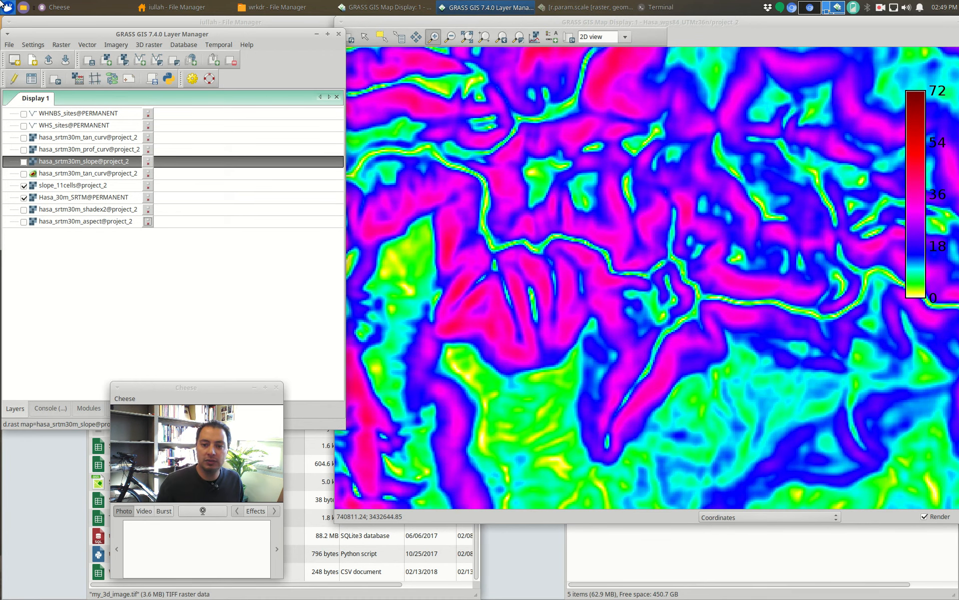
click(497, 39)
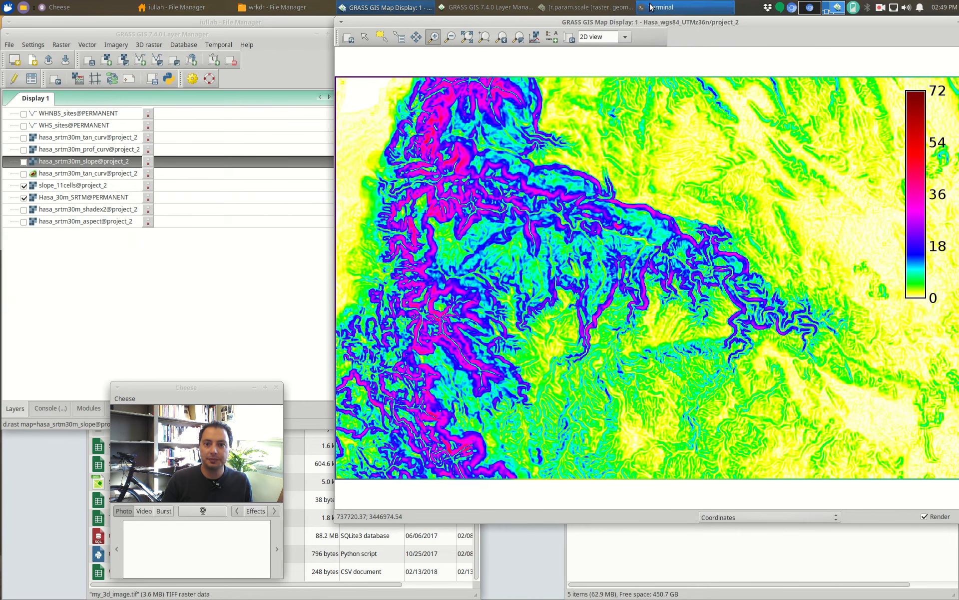
Step: Set the morphometric parameter of r.param.scale to feature, keeping the processing window size of 11
click(586, 7)
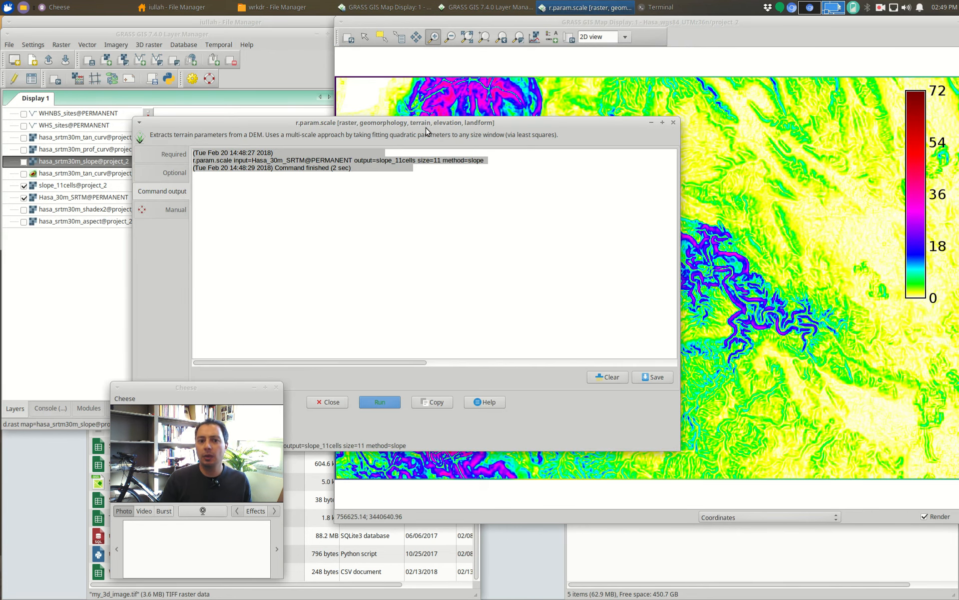
click(168, 180)
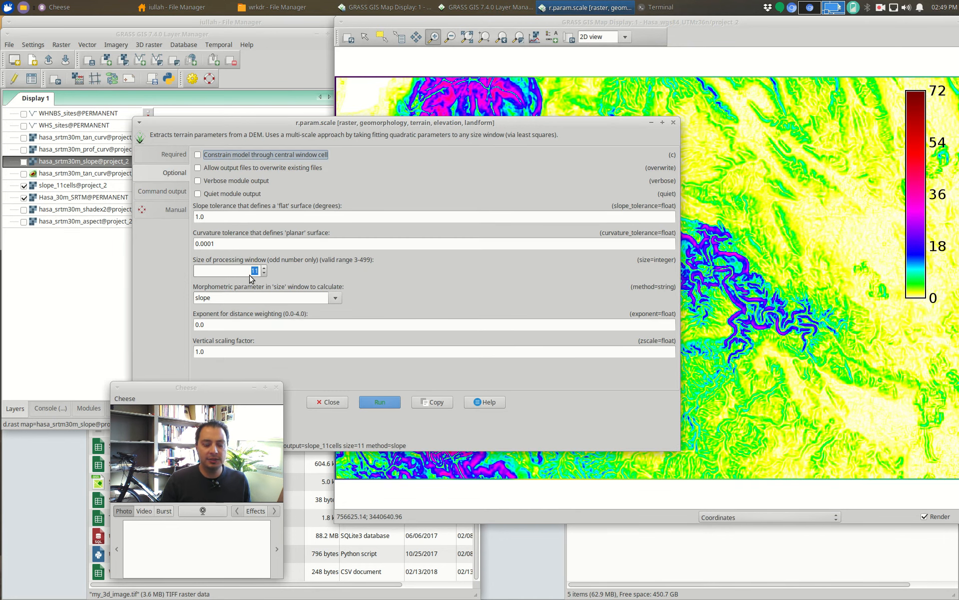
drag(419, 125, 591, 76)
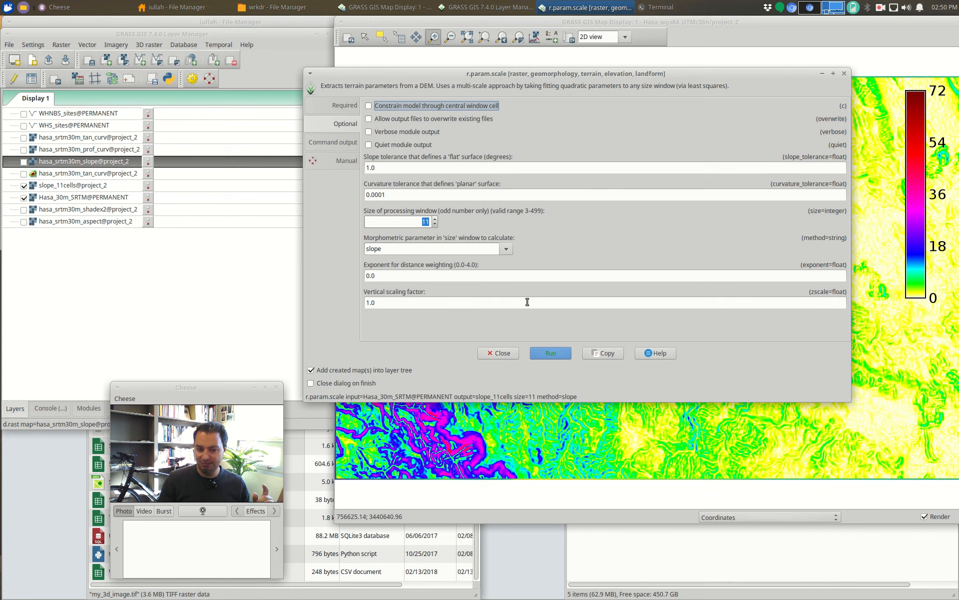
click(507, 249)
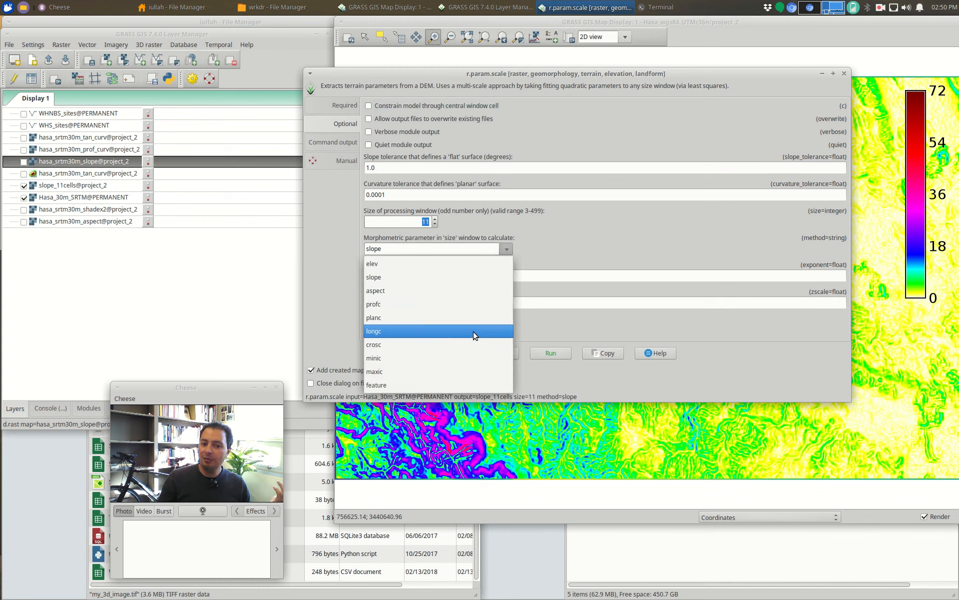
click(439, 383)
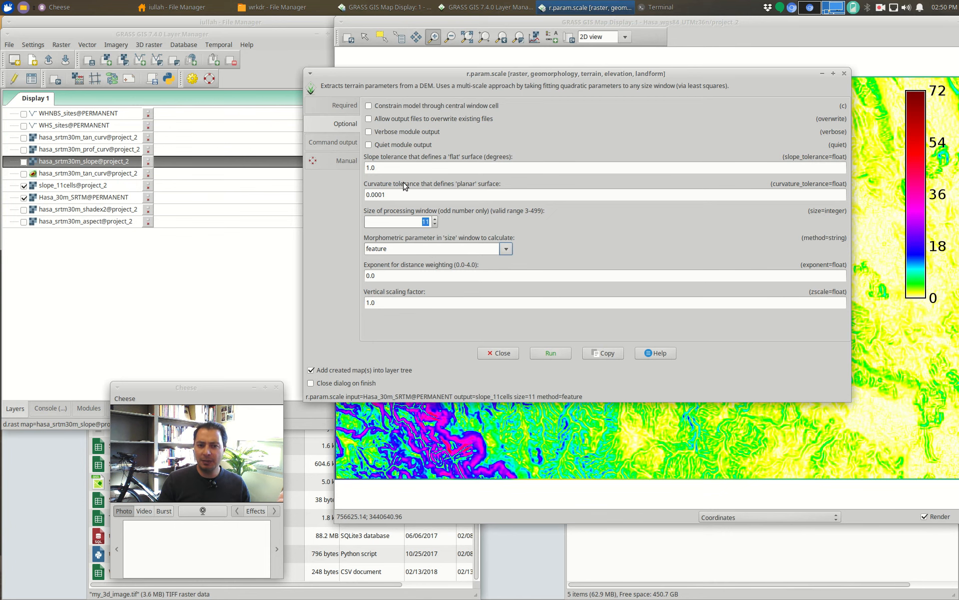
Step: Review the geomorphological map example and its landform classes in the r.param.scale manual
click(342, 162)
scroll(510, 238, down, 10)
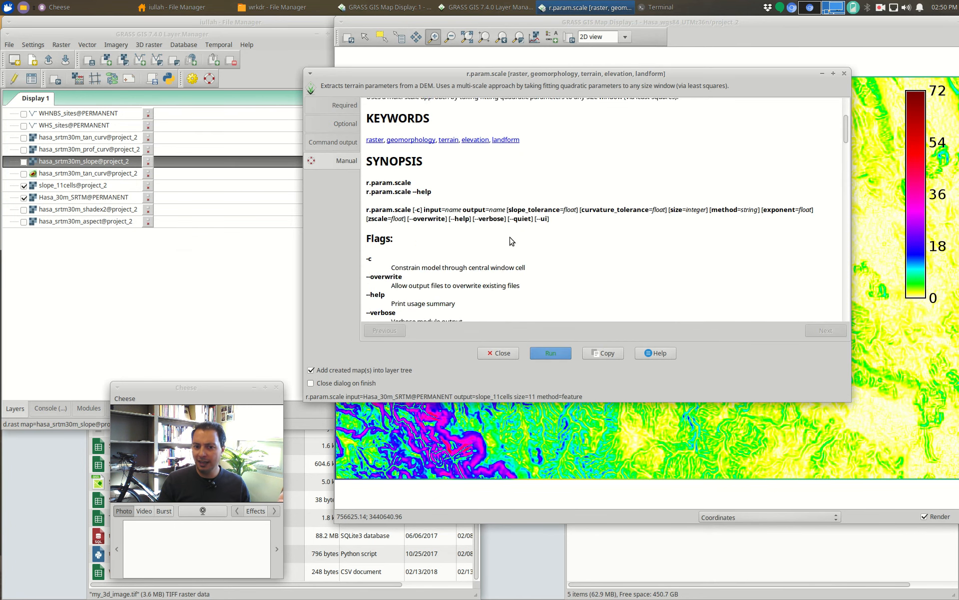
scroll(510, 239, down, 15)
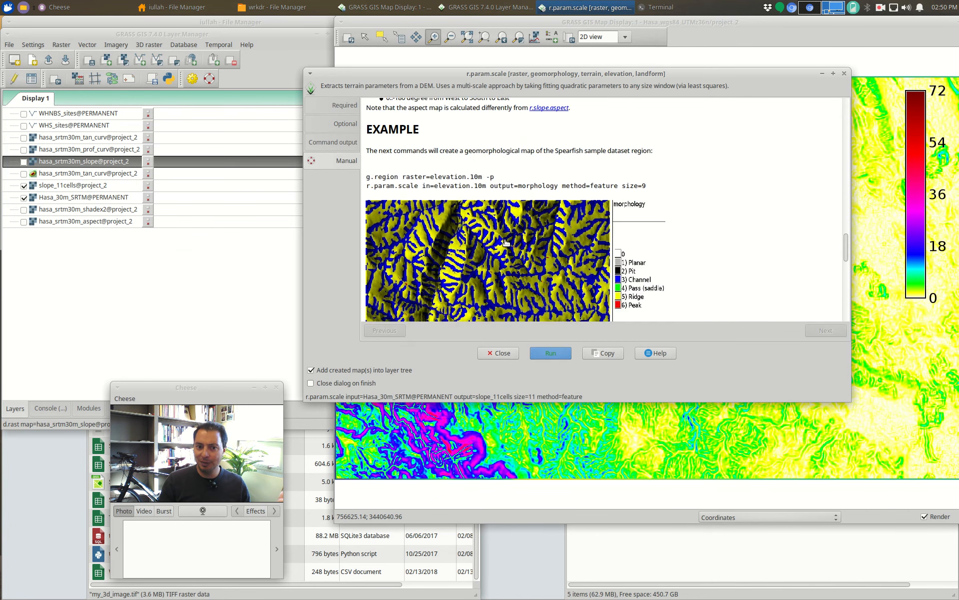
scroll(506, 243, down, 5)
scroll(507, 244, up, 6)
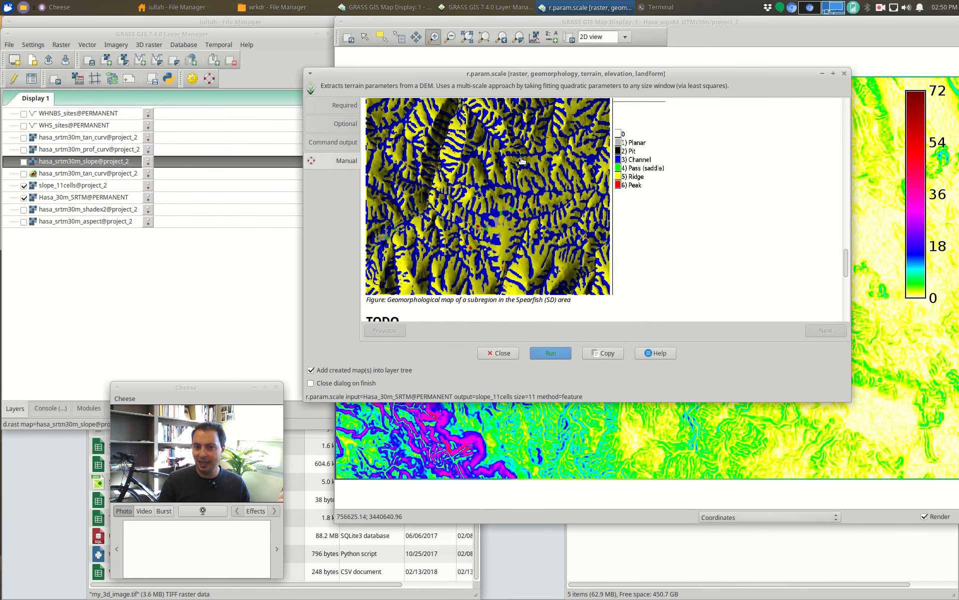
Step: Name the output raster lforms_11cells, run r.param.scale on Hasa_30m_SRTM, and minimize the module dialog to reveal the map
click(344, 105)
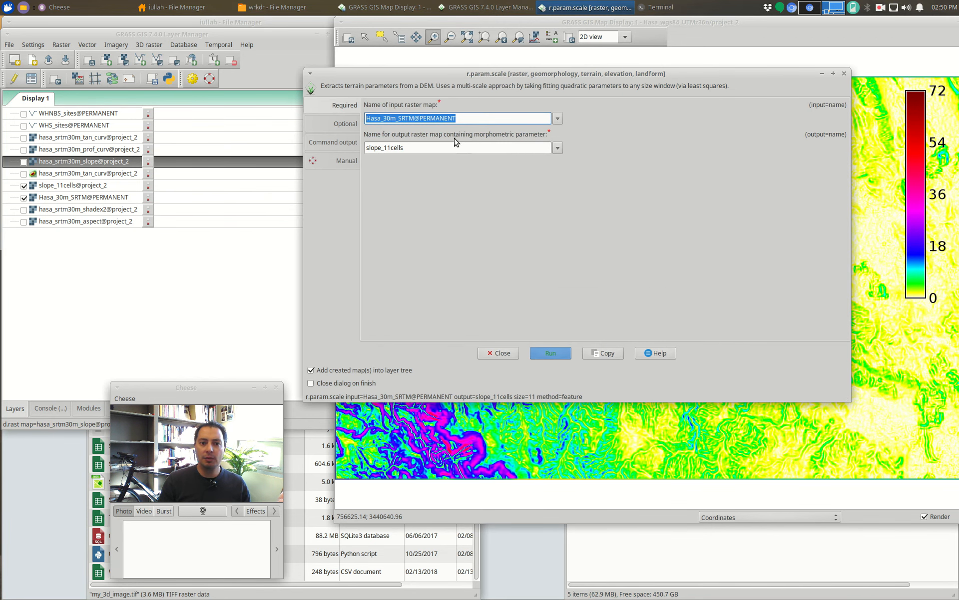
click(403, 147)
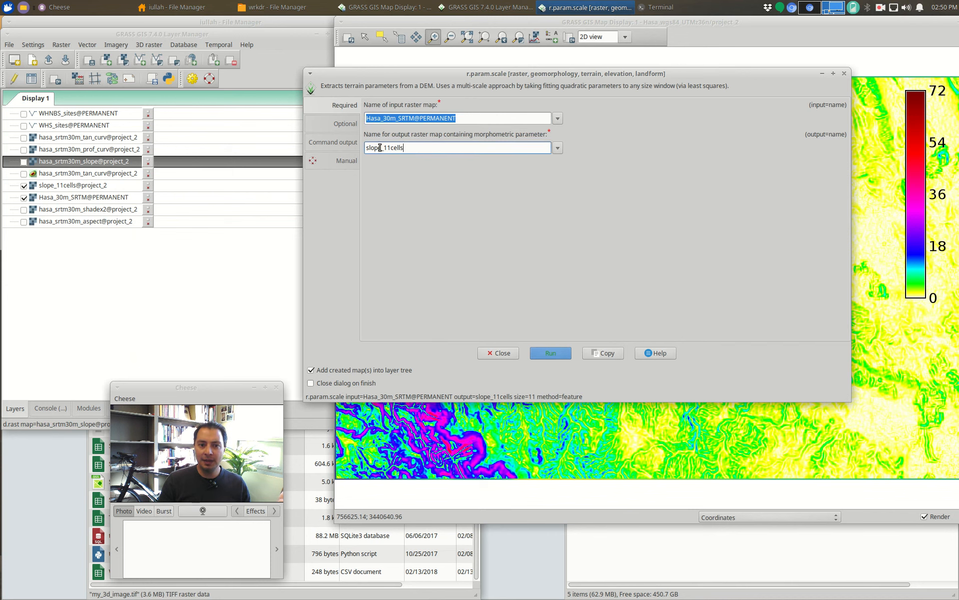
click(380, 147)
key(BackSpace)
key(BackSpace)
key(BackSpace)
key(BackSpace)
key(BackSpace)
text(lforms)
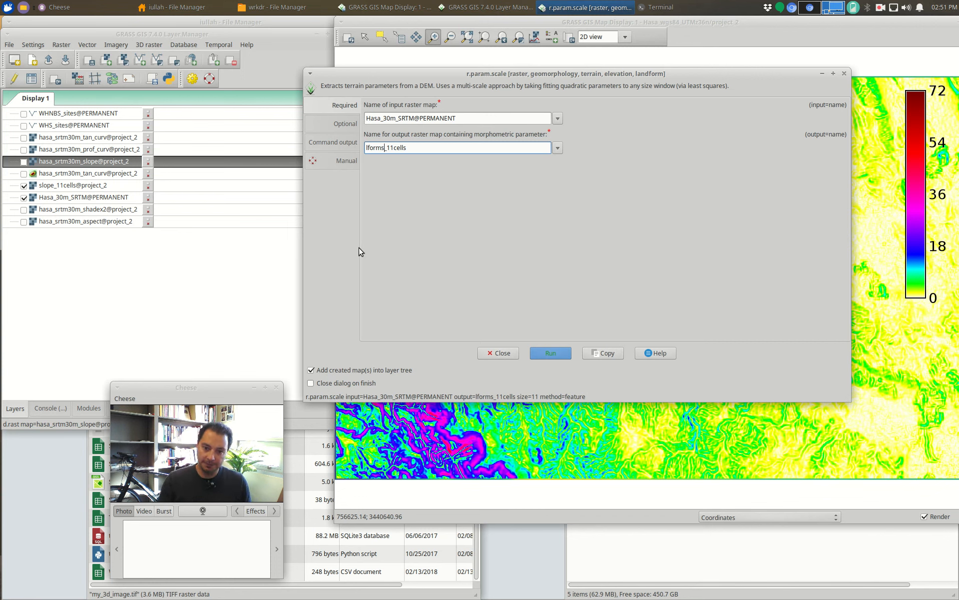
click(545, 358)
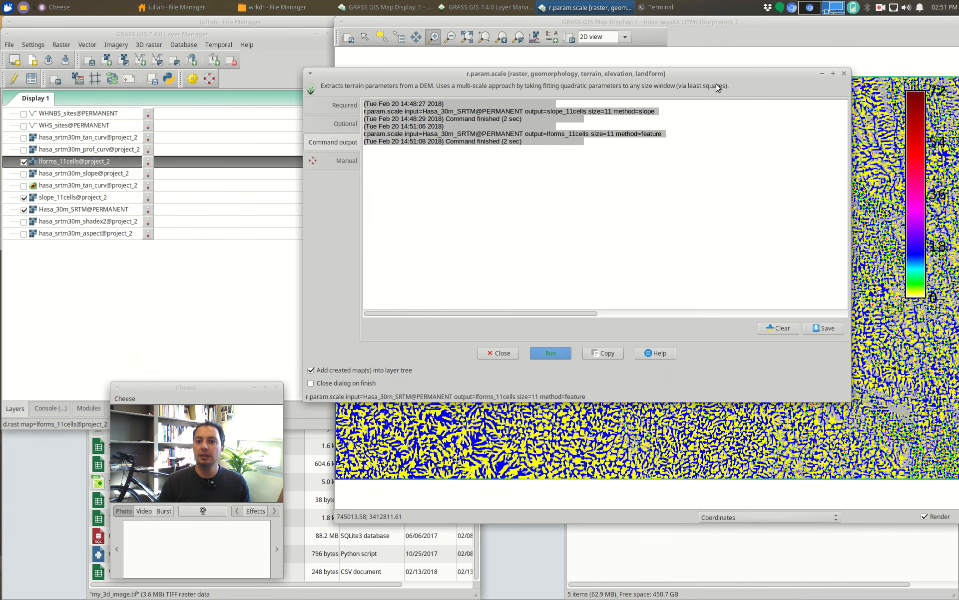
click(822, 74)
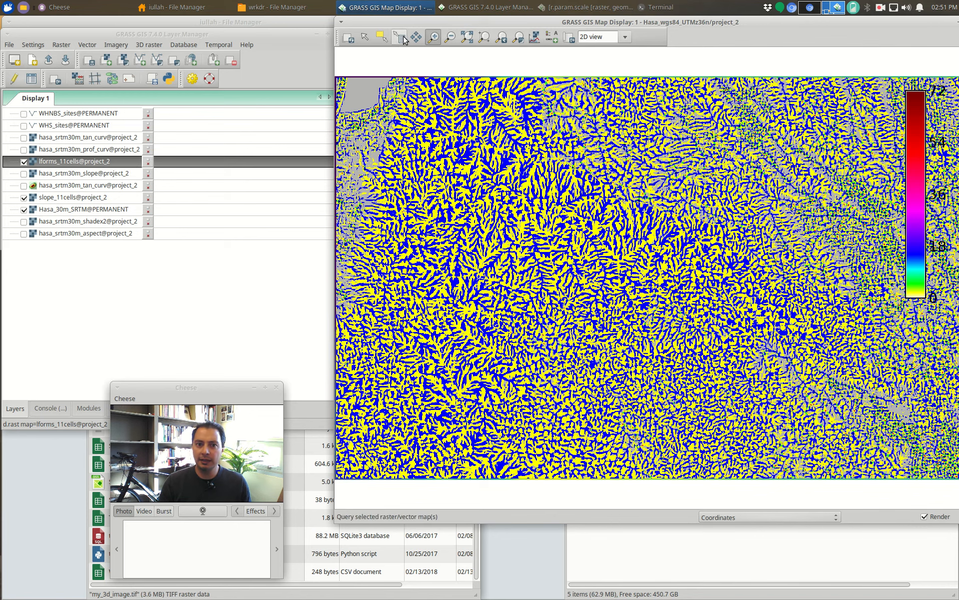
Step: Switch the map legend's raster to lforms_11cells and move the legend inward so its class labels fit in the map display
click(365, 36)
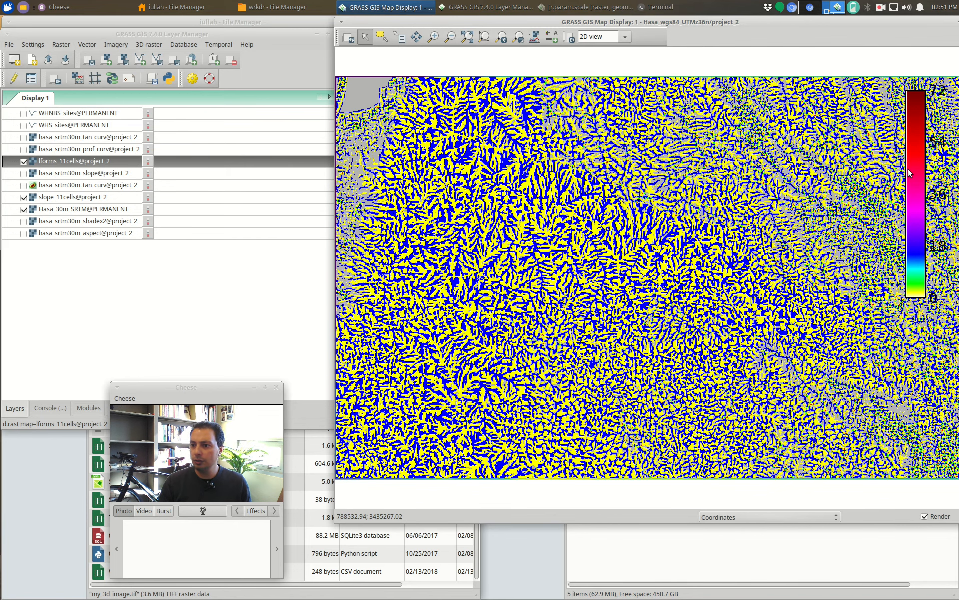
double_click(909, 173)
click(645, 223)
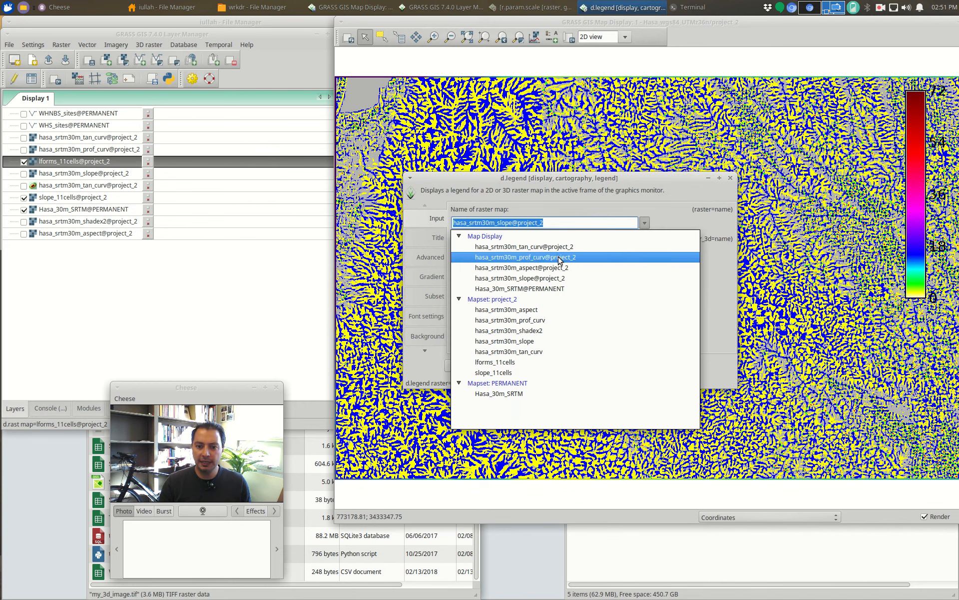
click(506, 372)
click(570, 367)
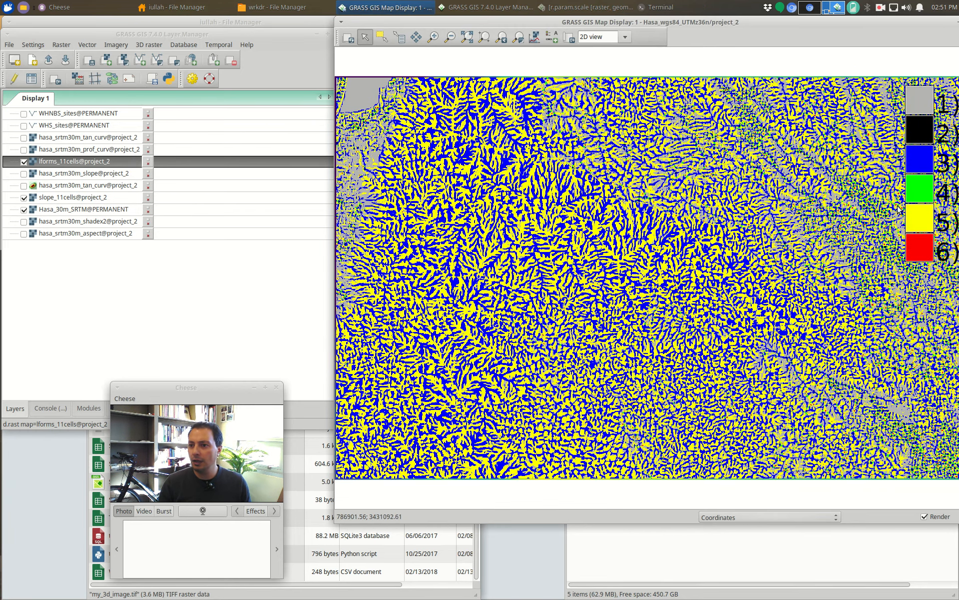
drag(748, 129, 747, 134)
Step: Set the legend's size and placement percentages to 1,5,10,30, apply them, and move the resulting legend up onto the map
double_click(744, 167)
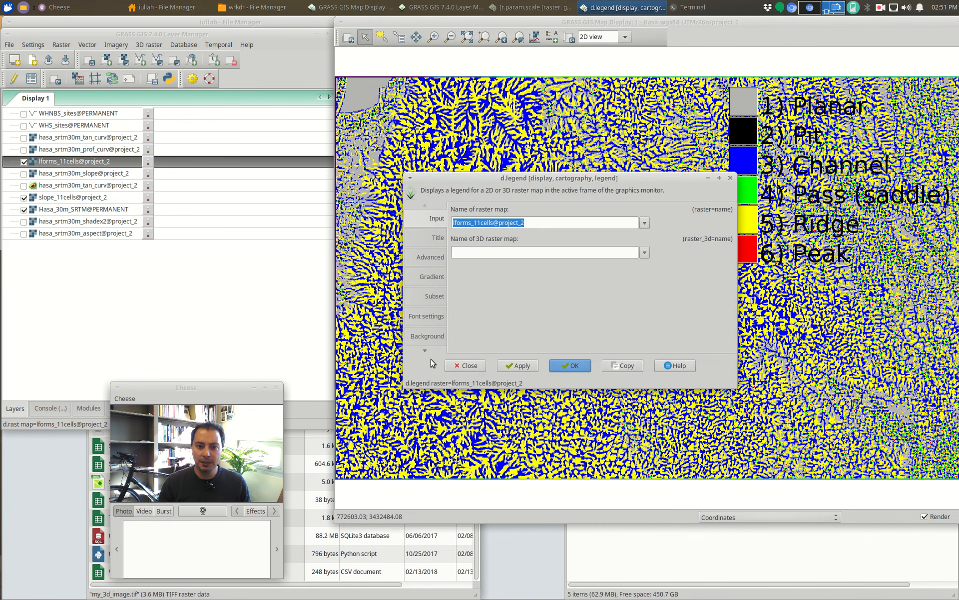
click(432, 257)
scroll(734, 252, down, 2)
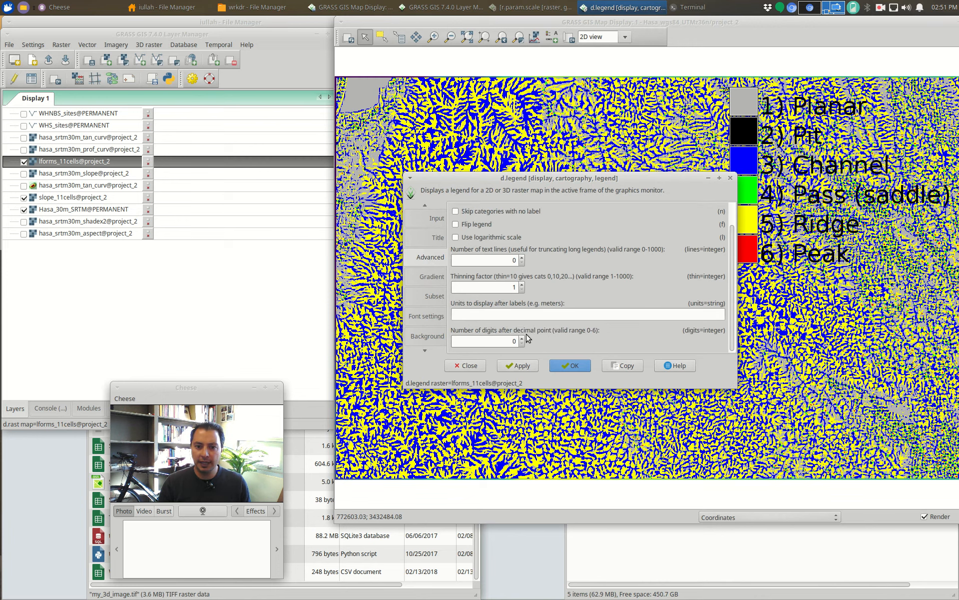
click(426, 352)
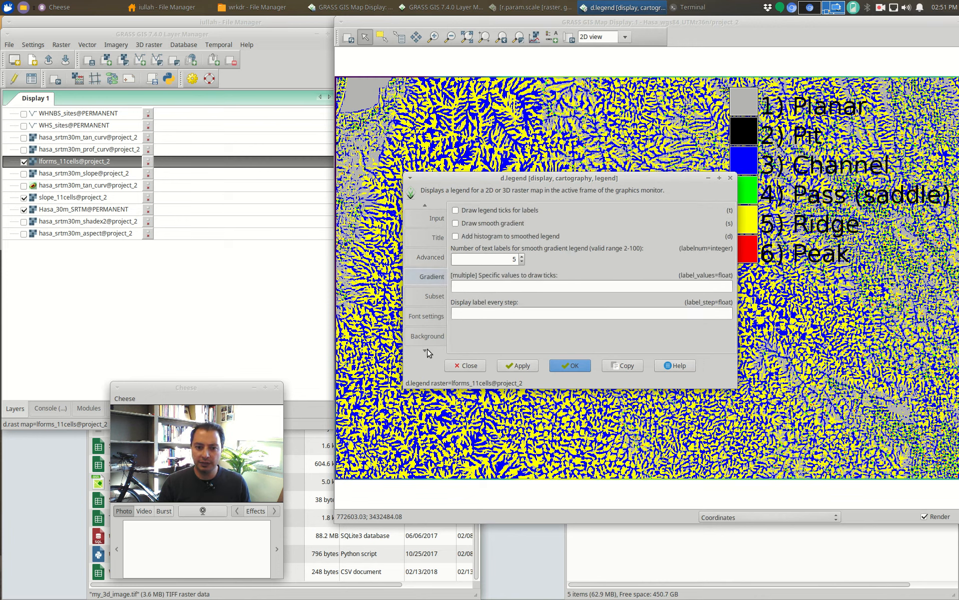
click(427, 351)
click(426, 351)
click(427, 351)
click(426, 351)
click(426, 352)
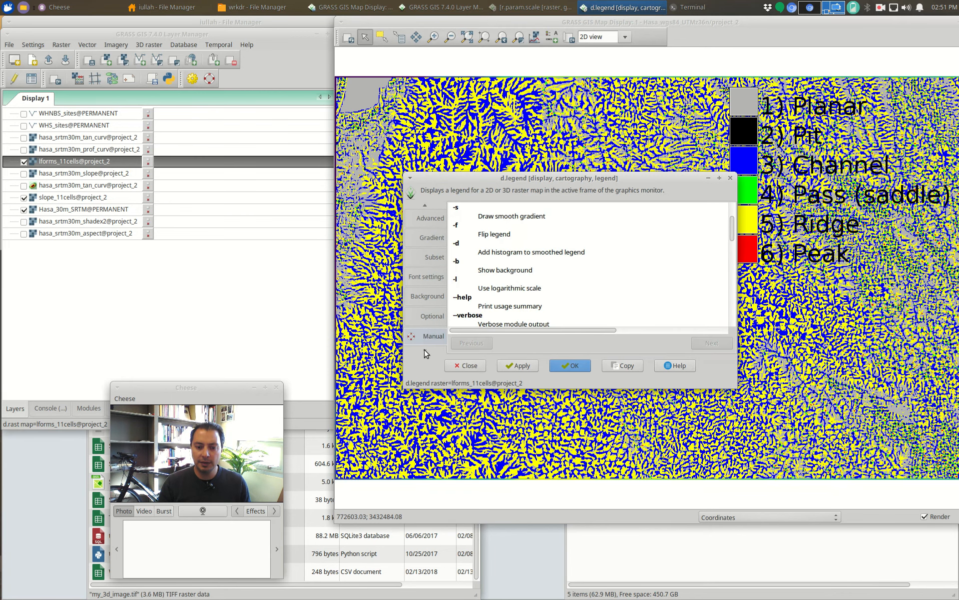
click(426, 322)
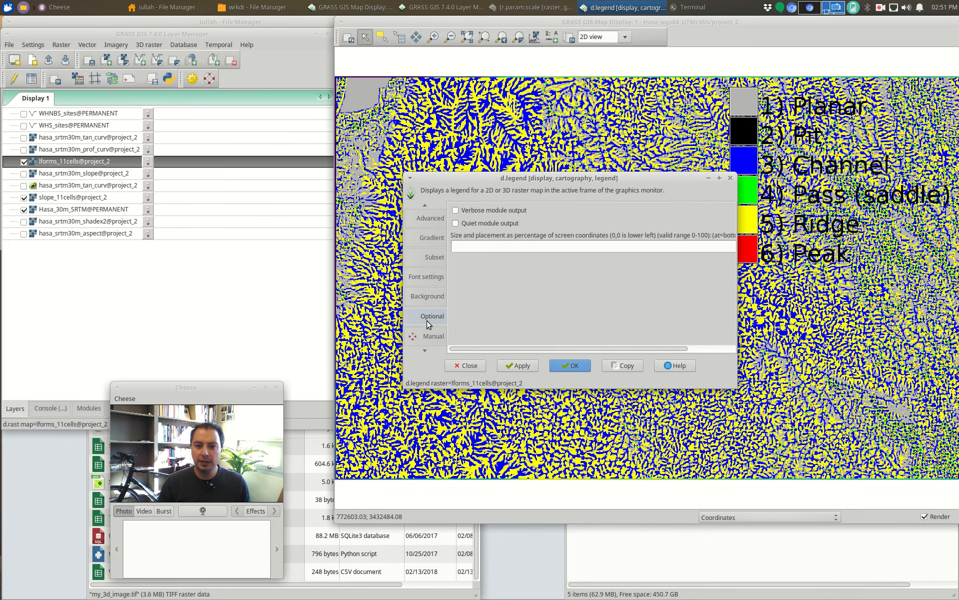
click(507, 246)
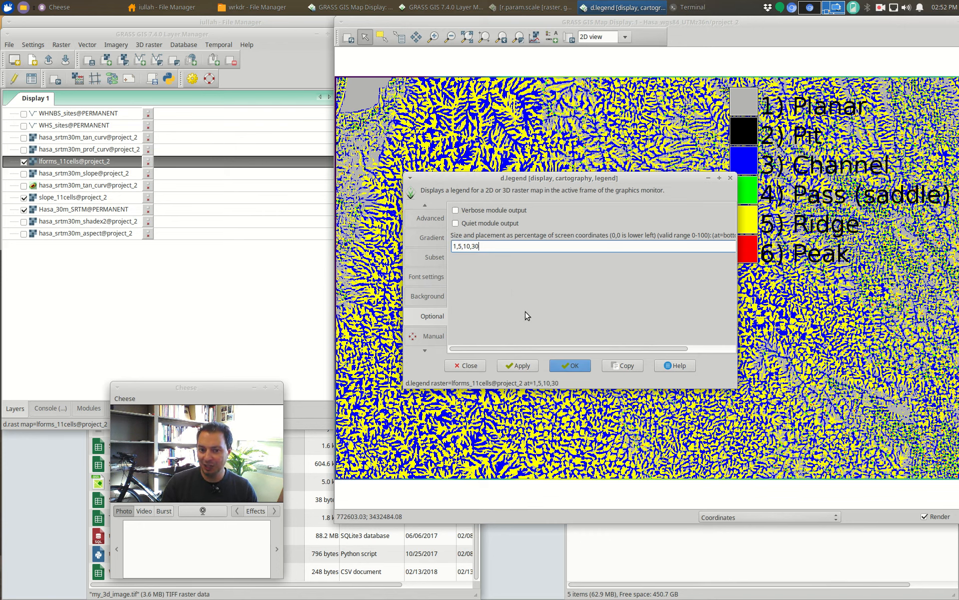
click(518, 365)
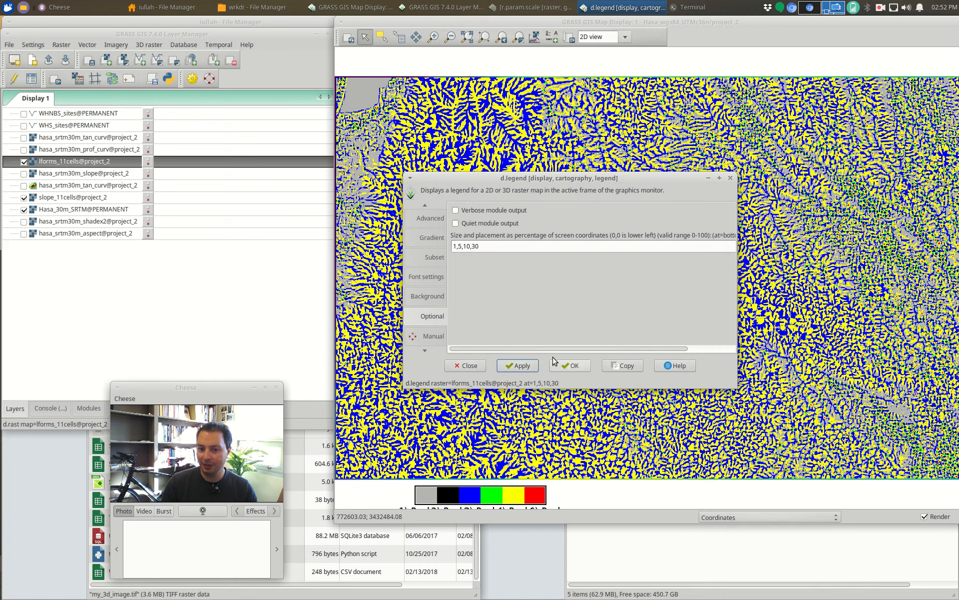
drag(488, 495, 491, 424)
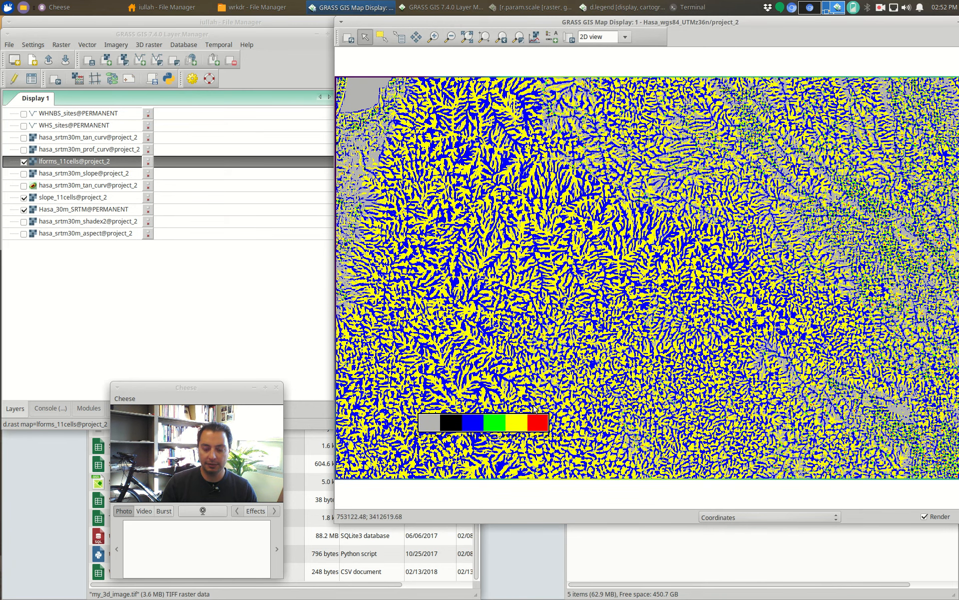
Step: Try shortening the legend's size and placement value to "1,5," and to "1,5", applying each
click(639, 6)
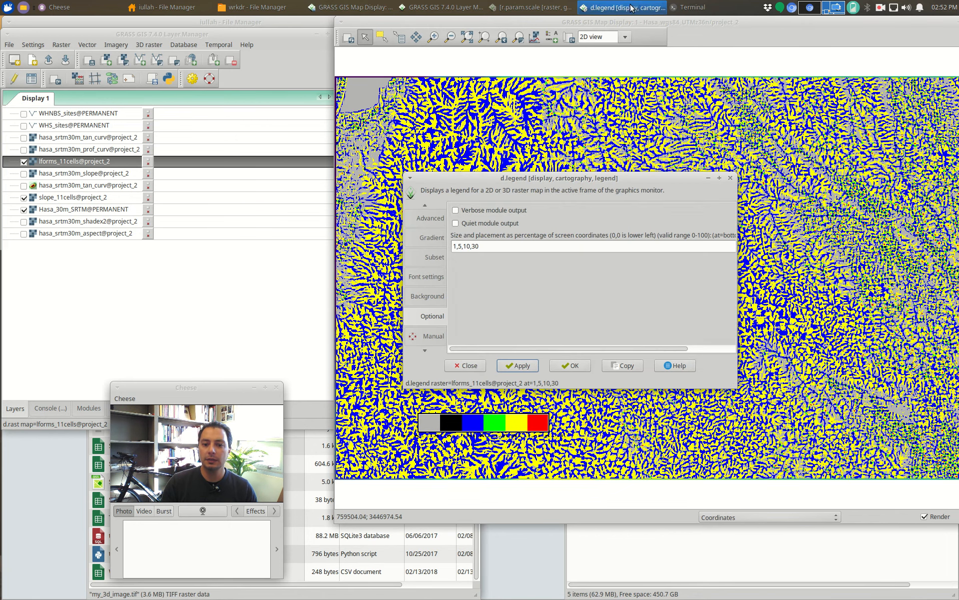
click(486, 246)
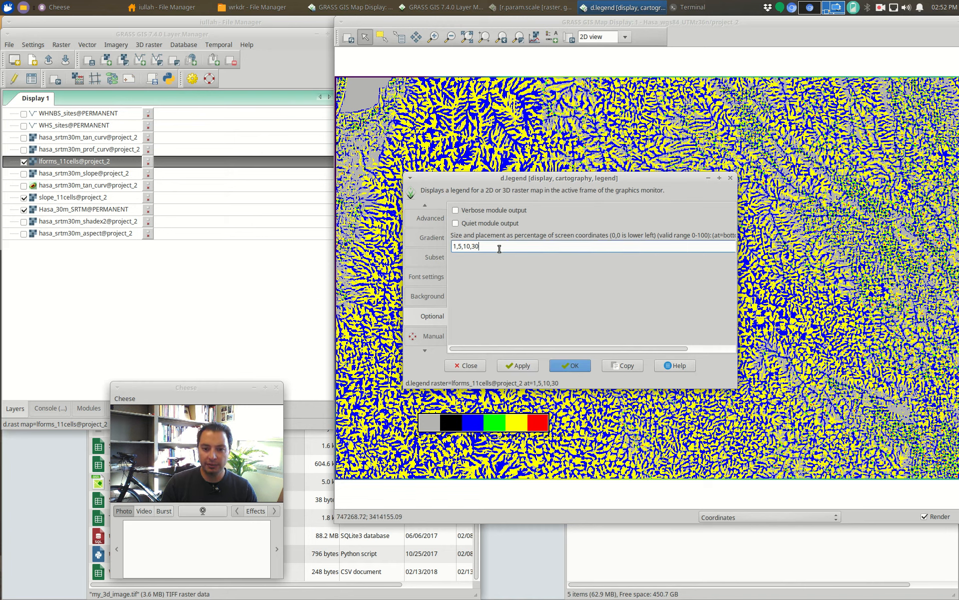
drag(497, 248, 413, 249)
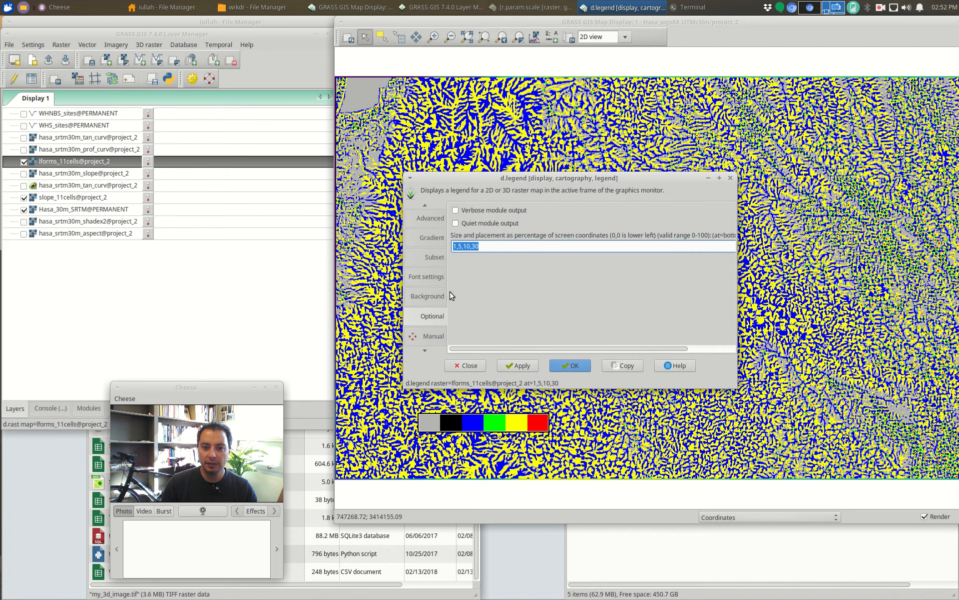
click(522, 245)
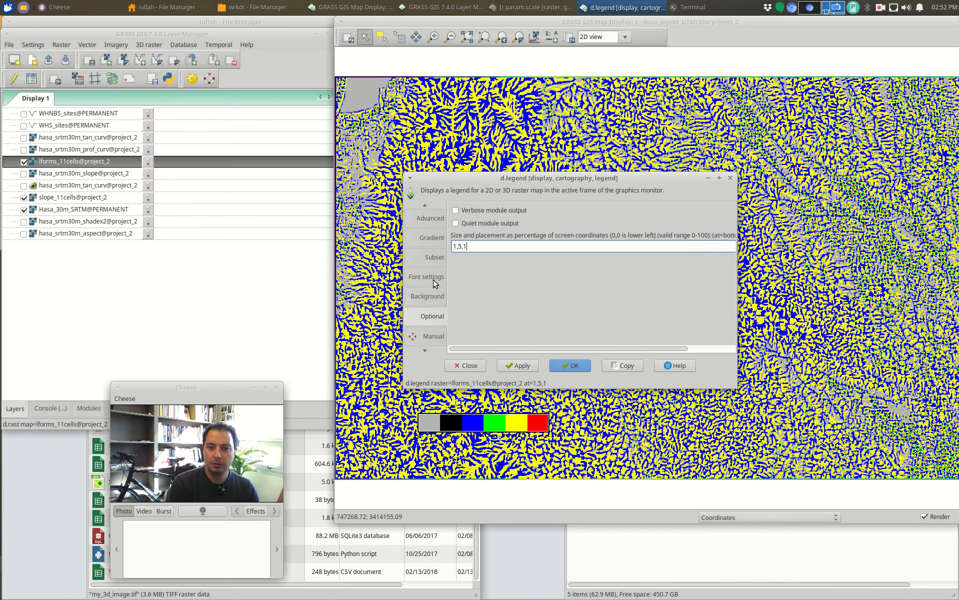
click(504, 368)
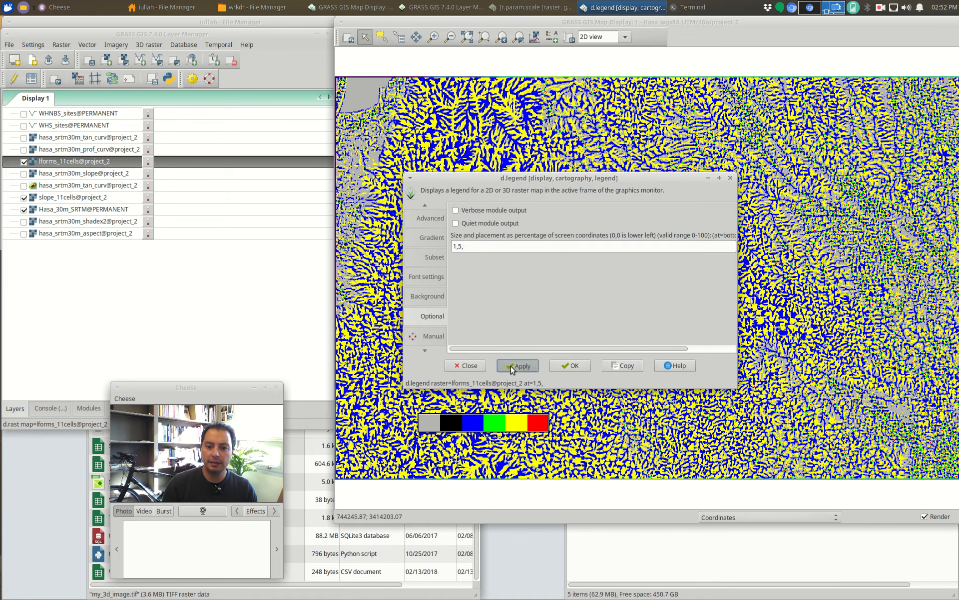
click(503, 247)
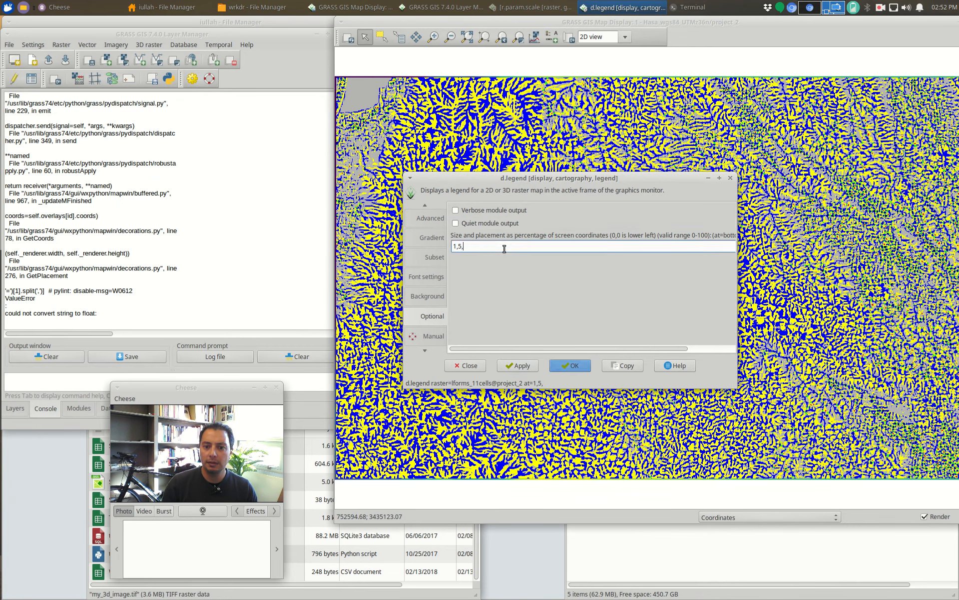
key(BackSpace)
click(520, 365)
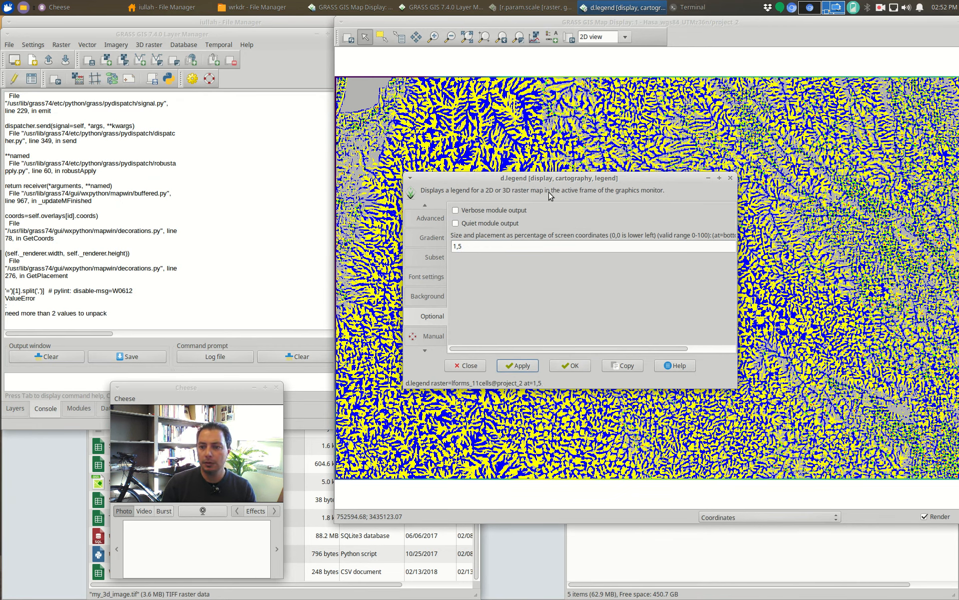
Step: Clear the legend's size and placement value and apply the default layout
drag(594, 177, 575, 150)
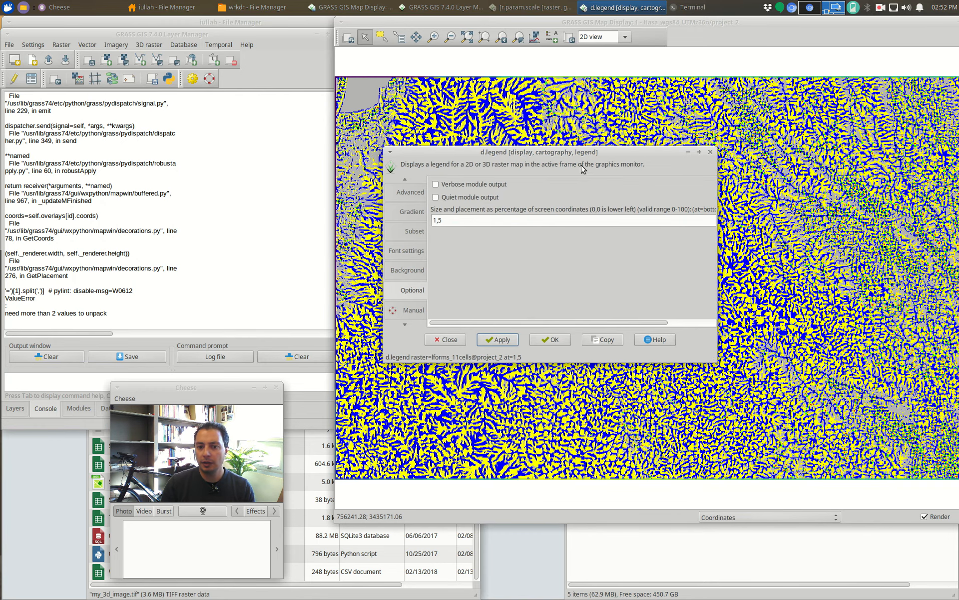
triple_click(459, 216)
key(BackSpace)
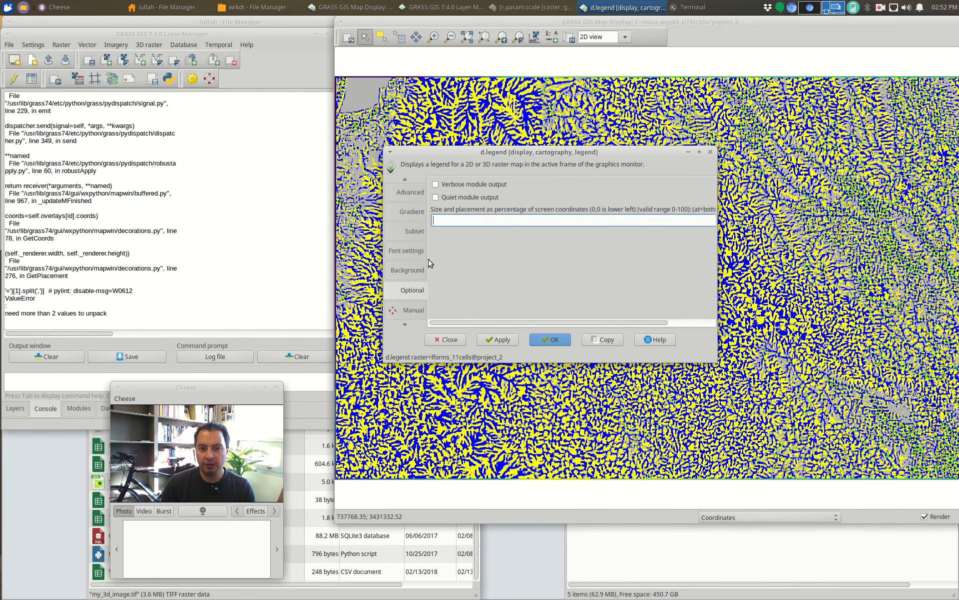
click(501, 341)
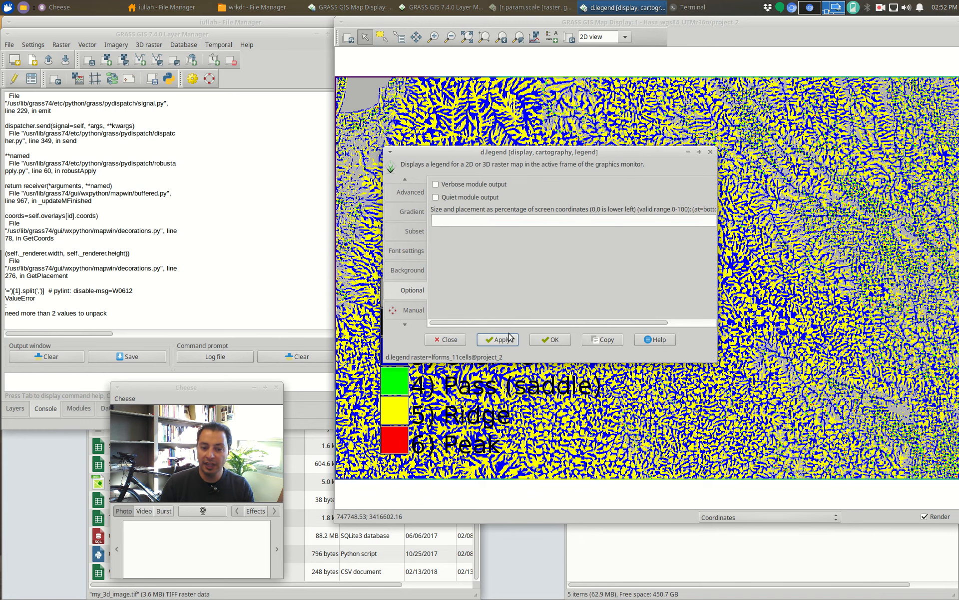
Step: Close the legend settings and move the landform legend to the upper-right part of the map
click(412, 272)
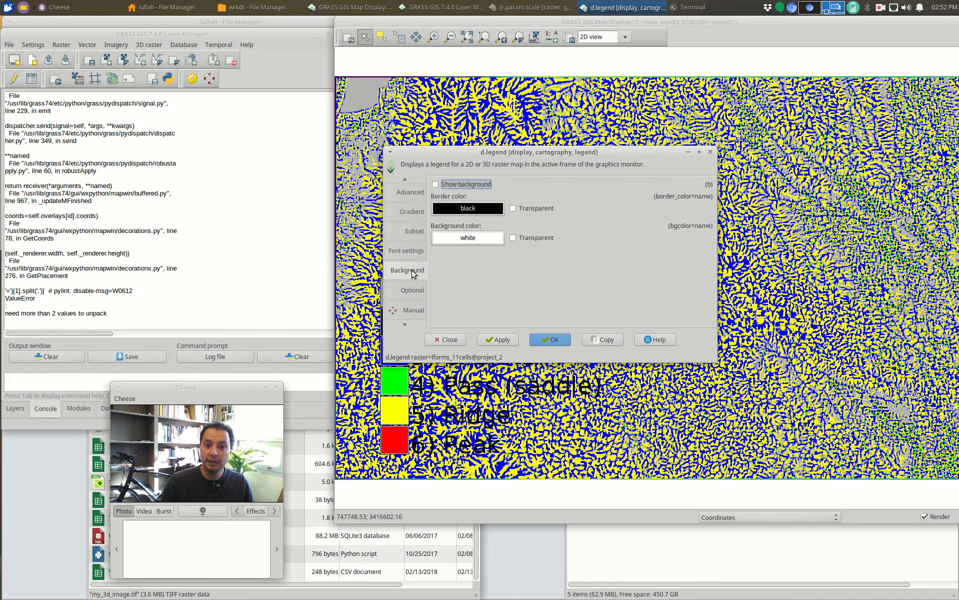
click(450, 339)
drag(736, 78, 788, 104)
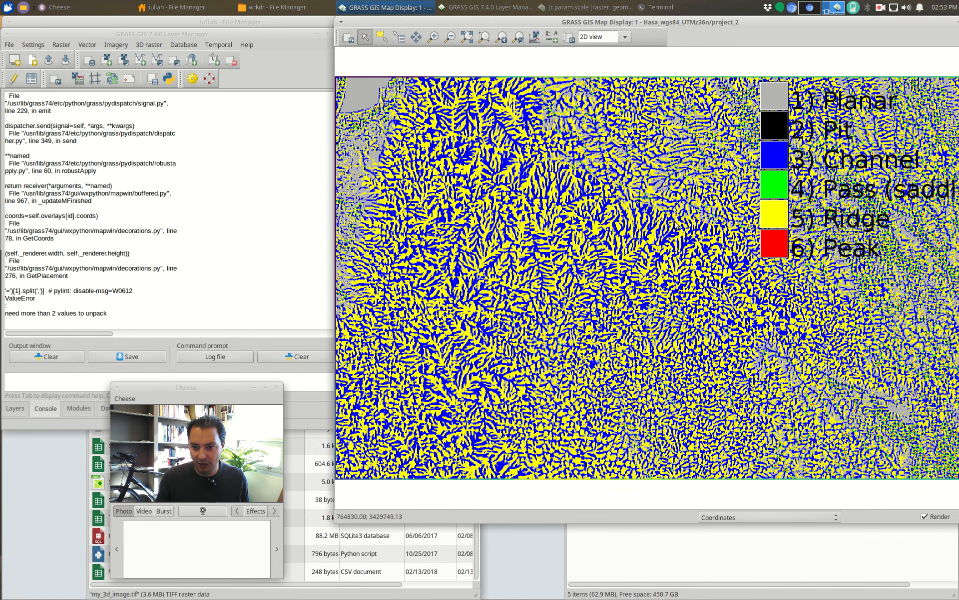
Step: Hide the lforms_11cells and slope_11cells layers and select Hasa_30m_SRTM as the only displayed layer
click(25, 409)
click(23, 161)
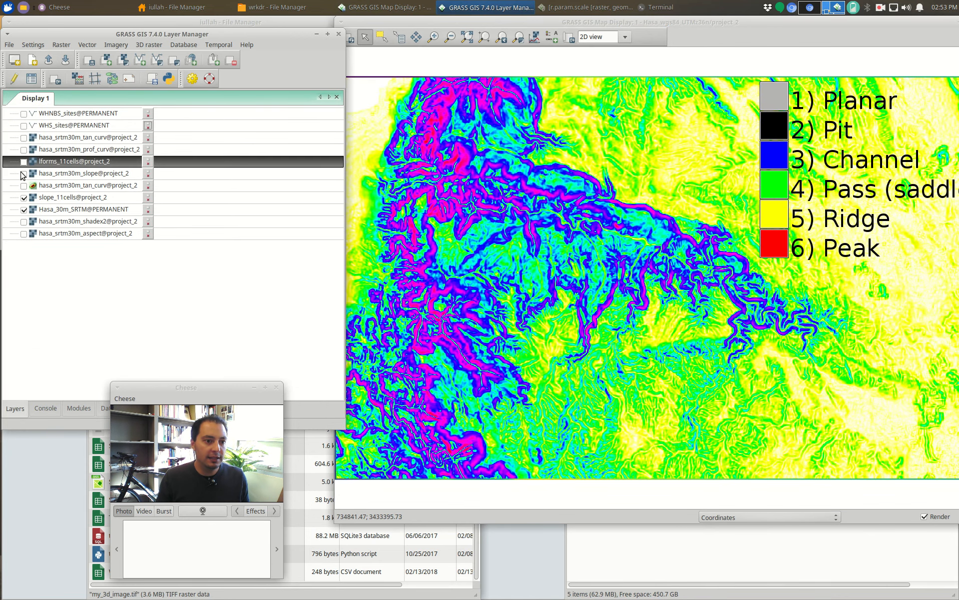
click(24, 198)
click(65, 210)
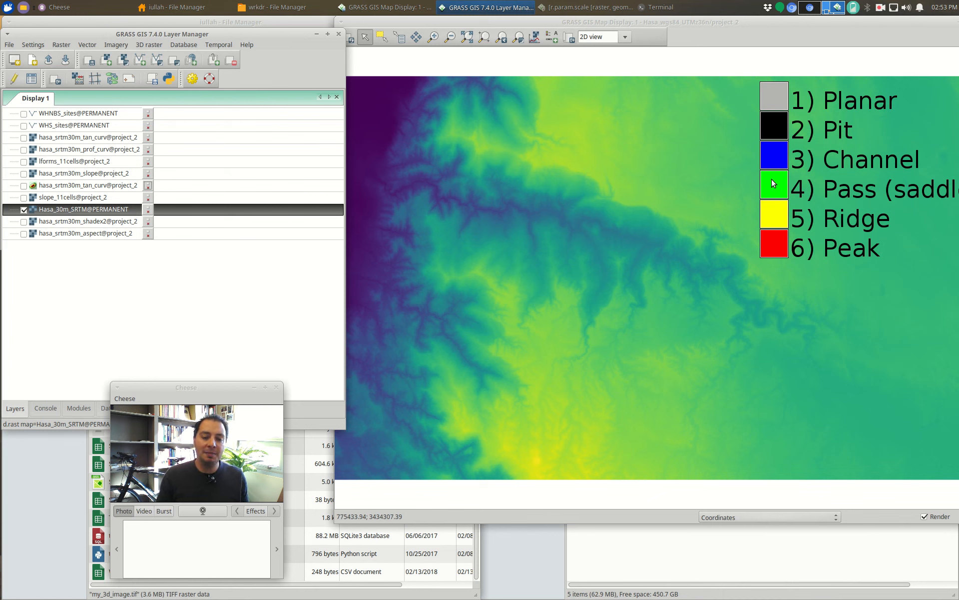
Step: Switch the map display to 3D view and color the Hasa_30m_SRTM surface with the lforms_11cells map
click(625, 37)
click(594, 62)
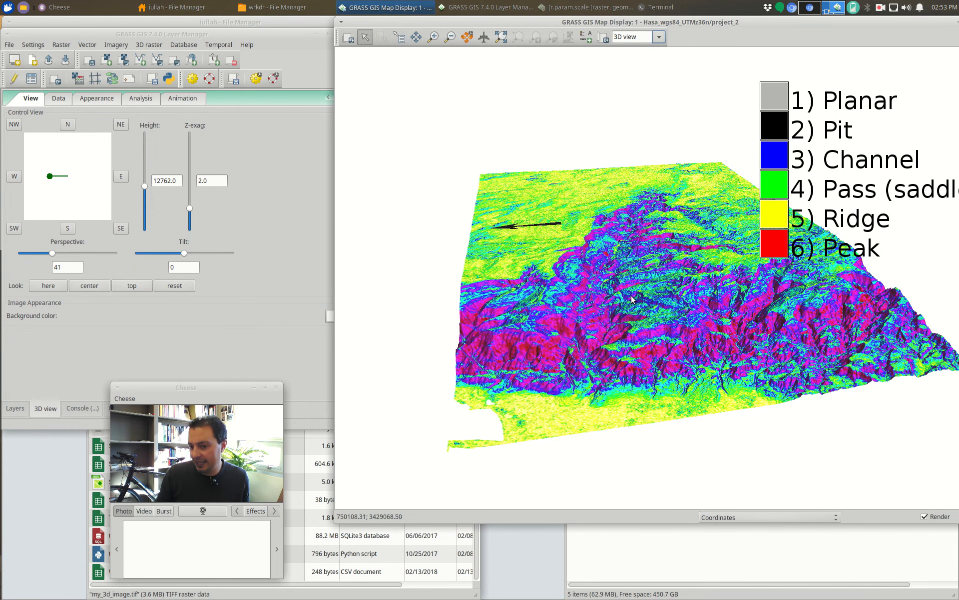
click(59, 99)
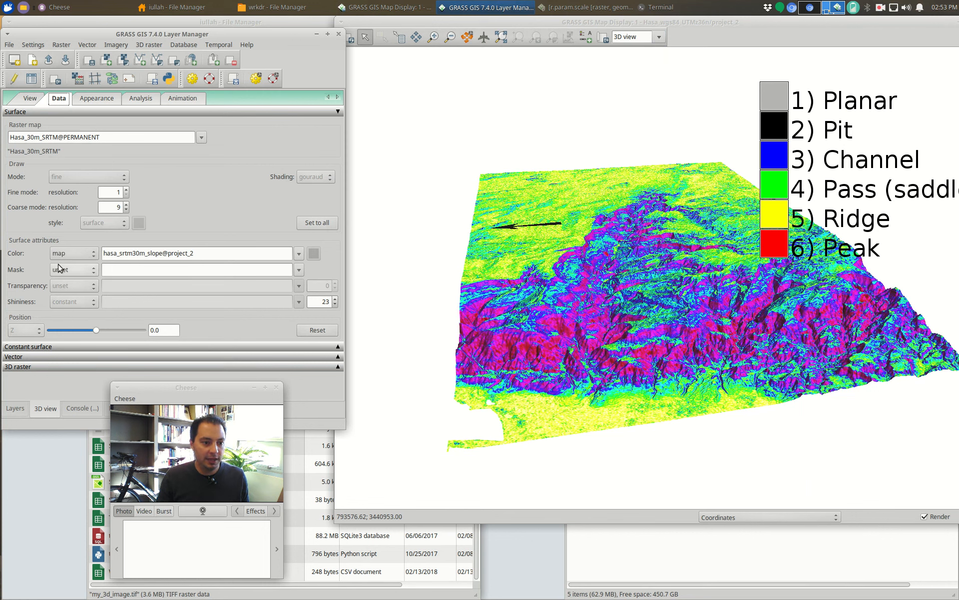
click(298, 254)
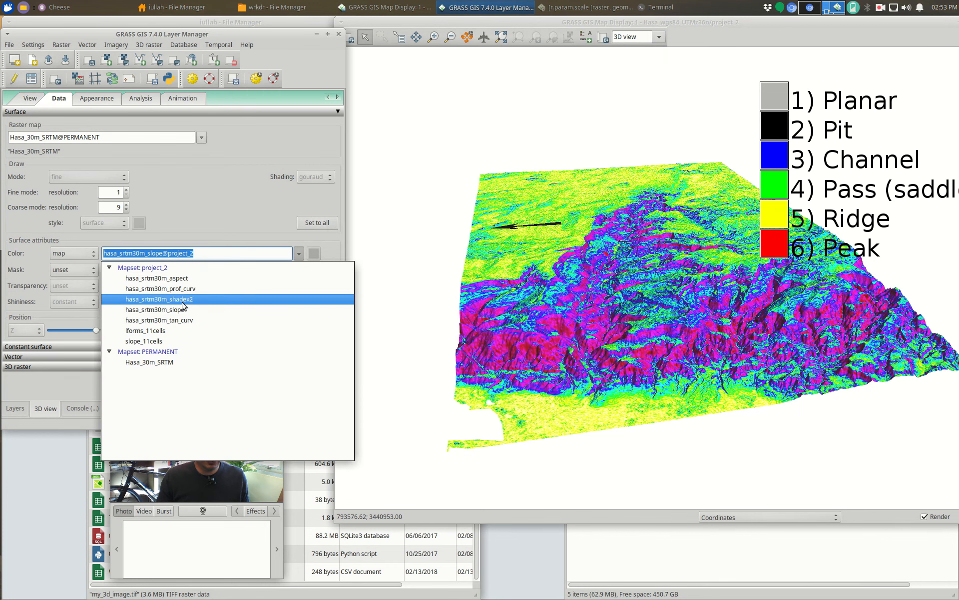
click(190, 330)
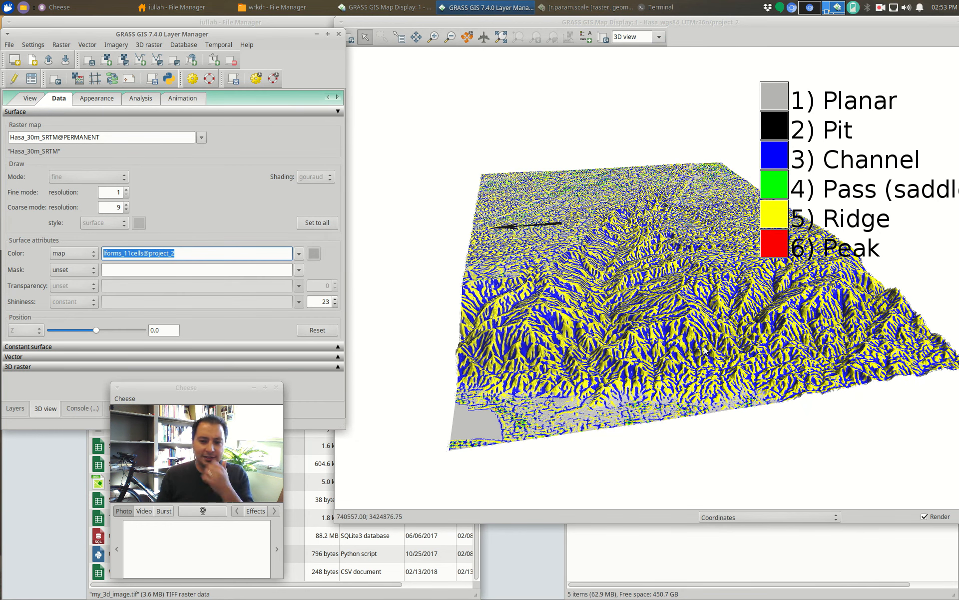
Step: Zoom in on the 3D landform surface, recenter it, and set the view perspective to 16
click(433, 37)
click(615, 276)
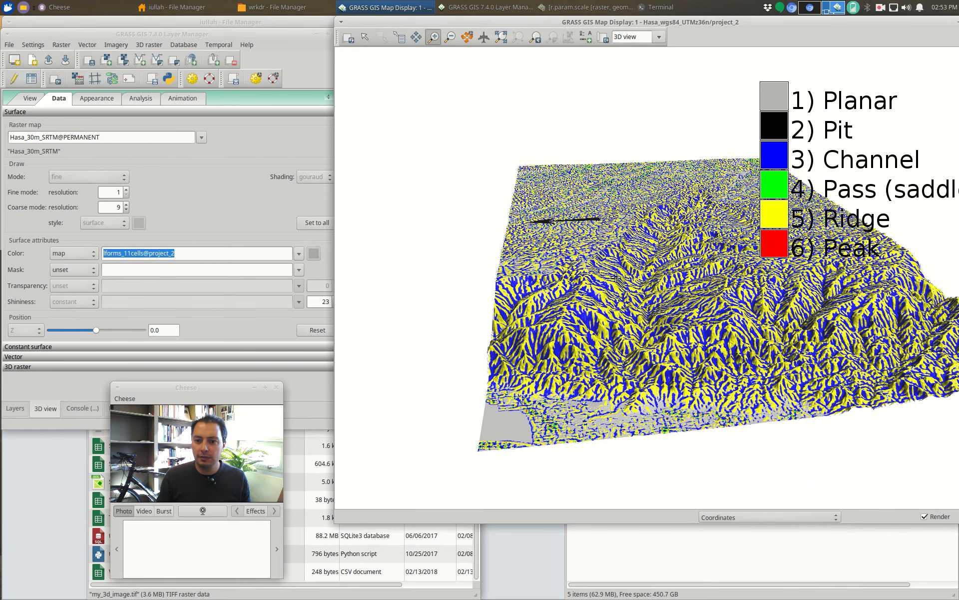
click(416, 37)
drag(702, 265, 560, 266)
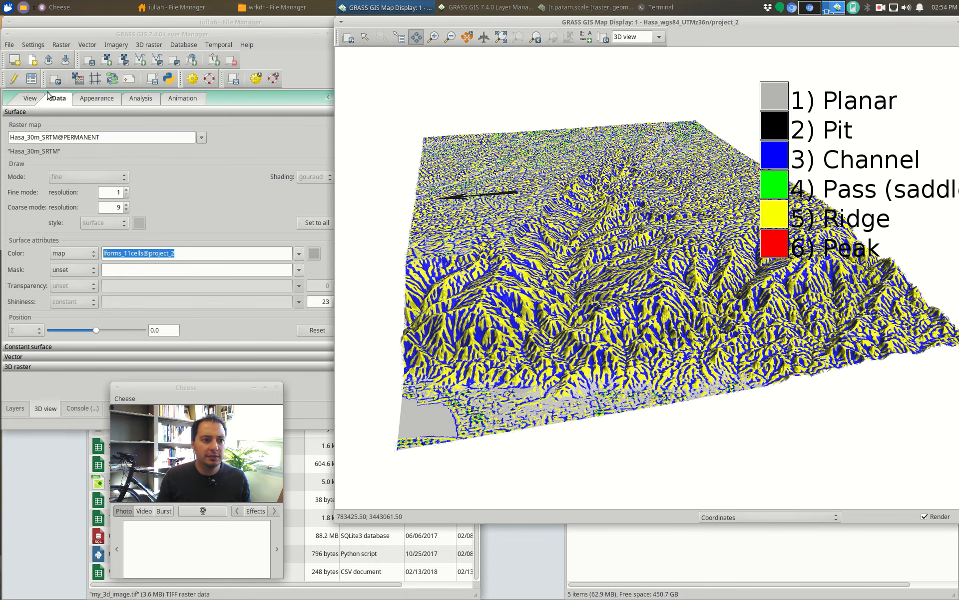
click(28, 99)
mouse_move(49, 253)
mouse_down()
mouse_move(62, 254)
mouse_move(33, 254)
mouse_up()
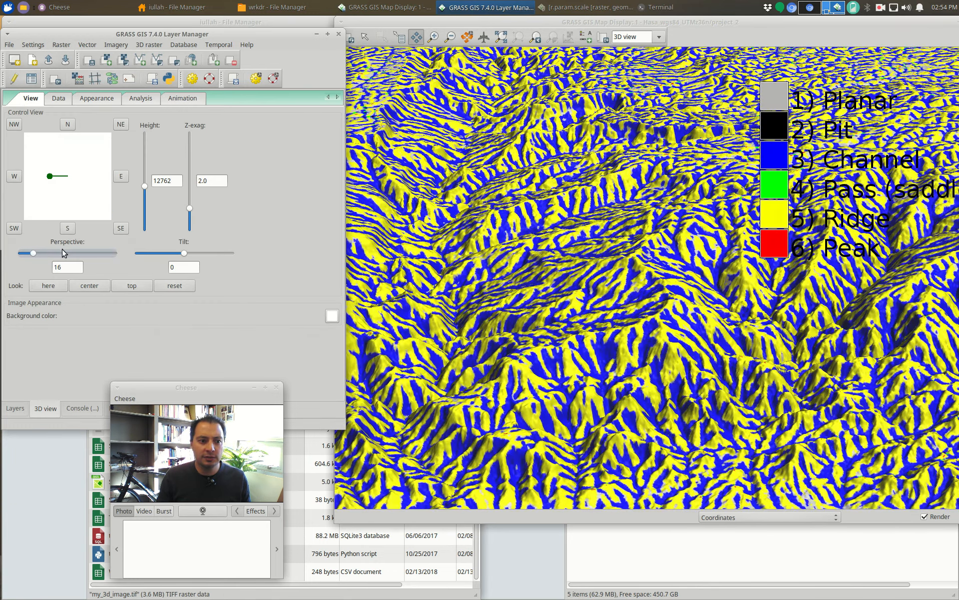
Step: Pan across the 3D landform surface and move the viewpoint to the east side of the terrain
drag(475, 175, 650, 254)
drag(592, 240, 570, 226)
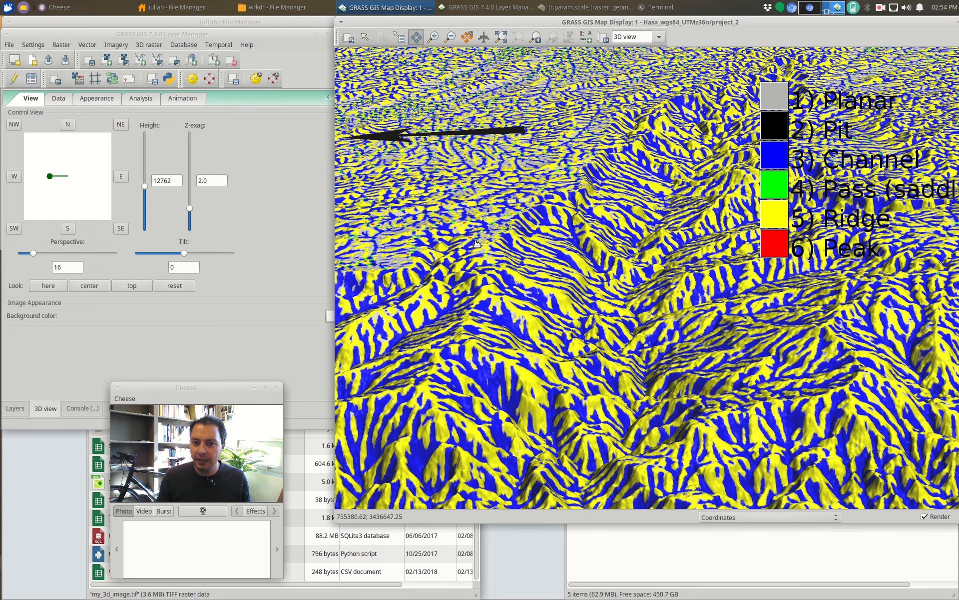
scroll(574, 245, up, 3)
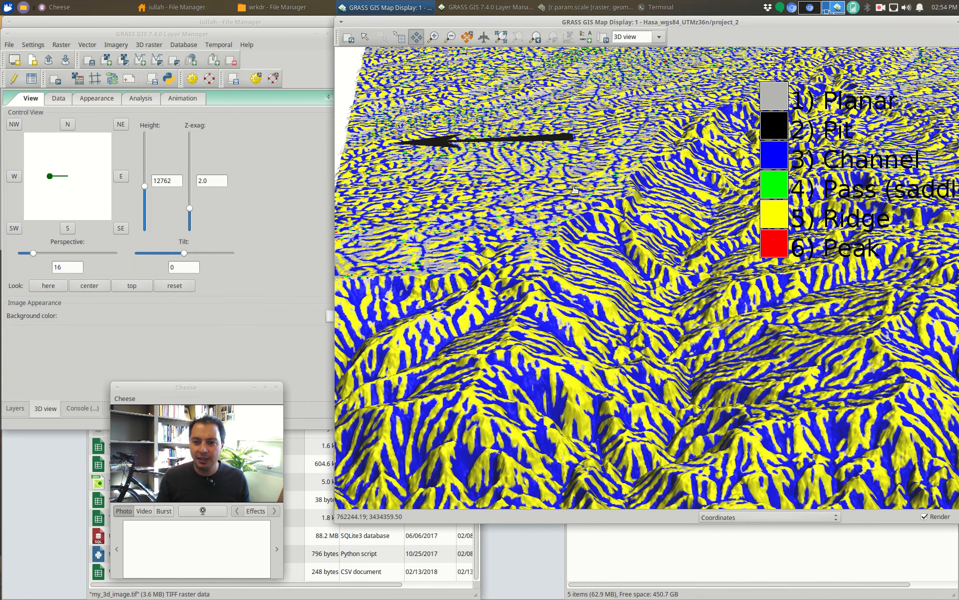
drag(649, 266, 509, 231)
drag(811, 304, 636, 367)
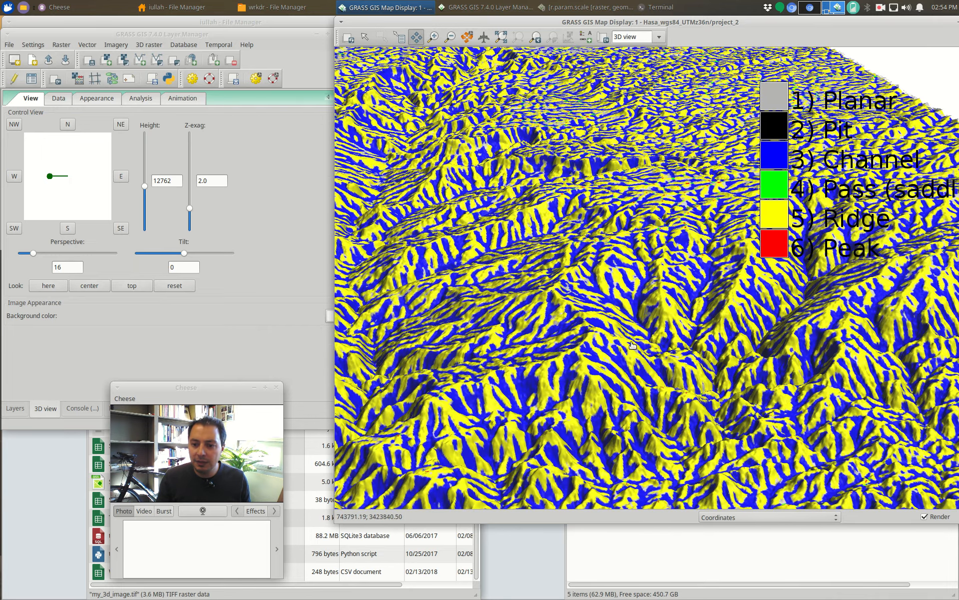
drag(50, 176, 85, 179)
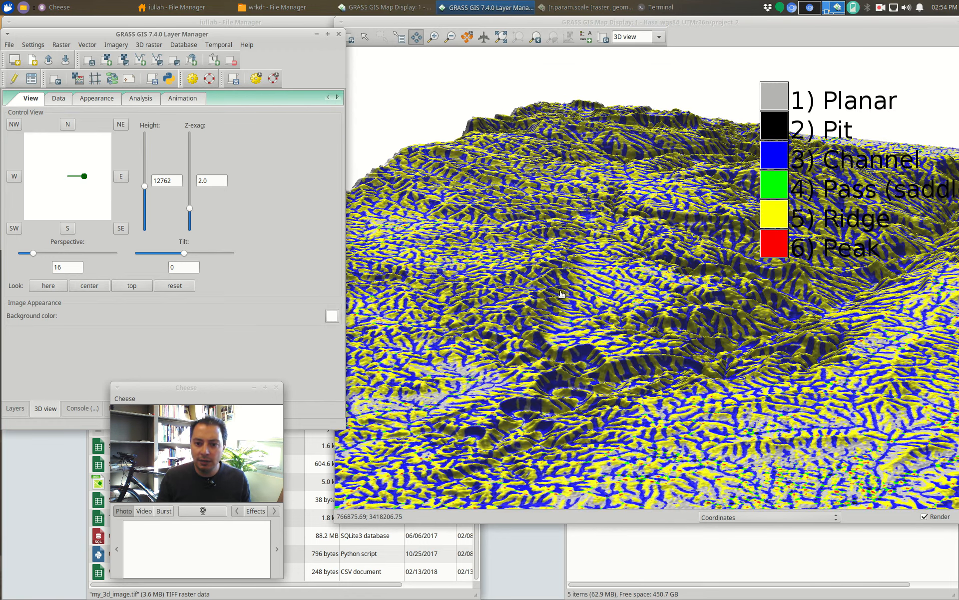
drag(560, 293, 617, 294)
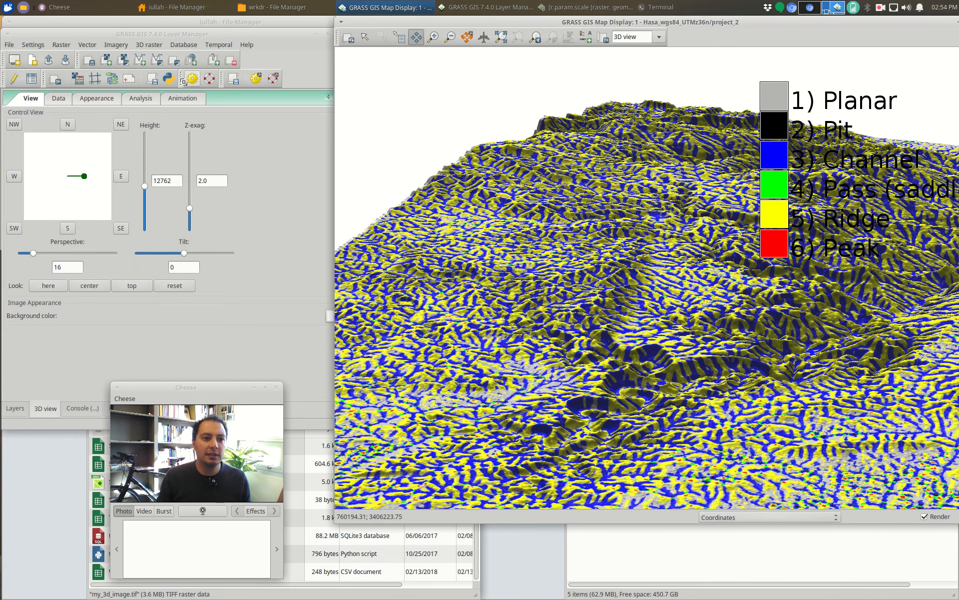
Step: Set the 3D light's brightness to 86 and ambient to 88, then move the viewpoint closer to the terrain's center
click(151, 101)
click(110, 100)
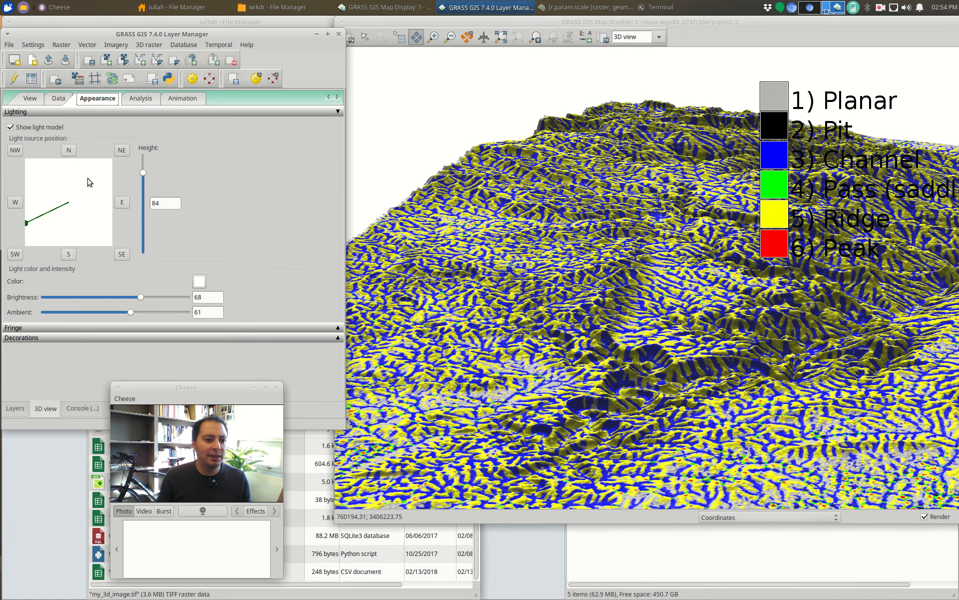
drag(135, 296, 169, 311)
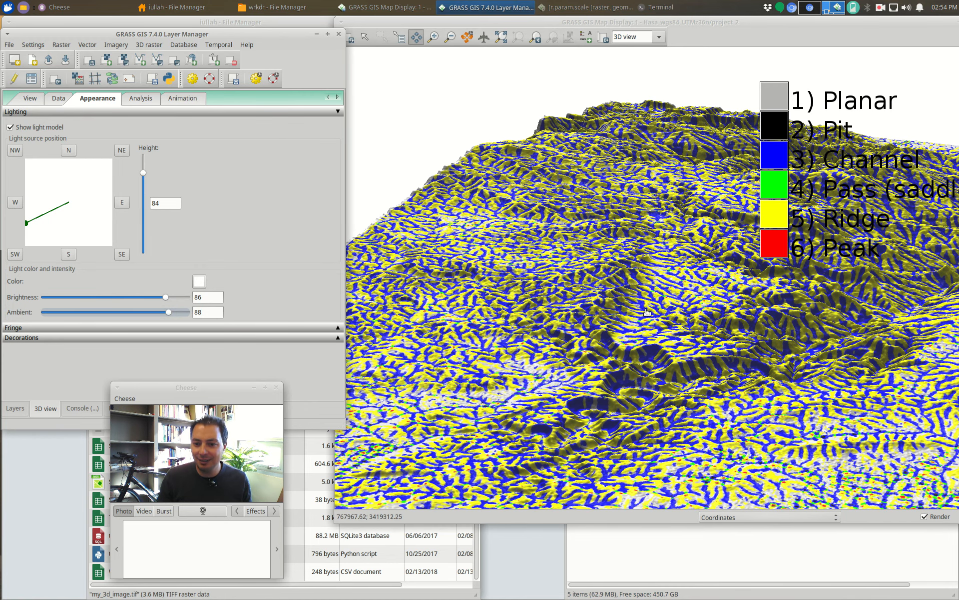
drag(655, 320, 682, 259)
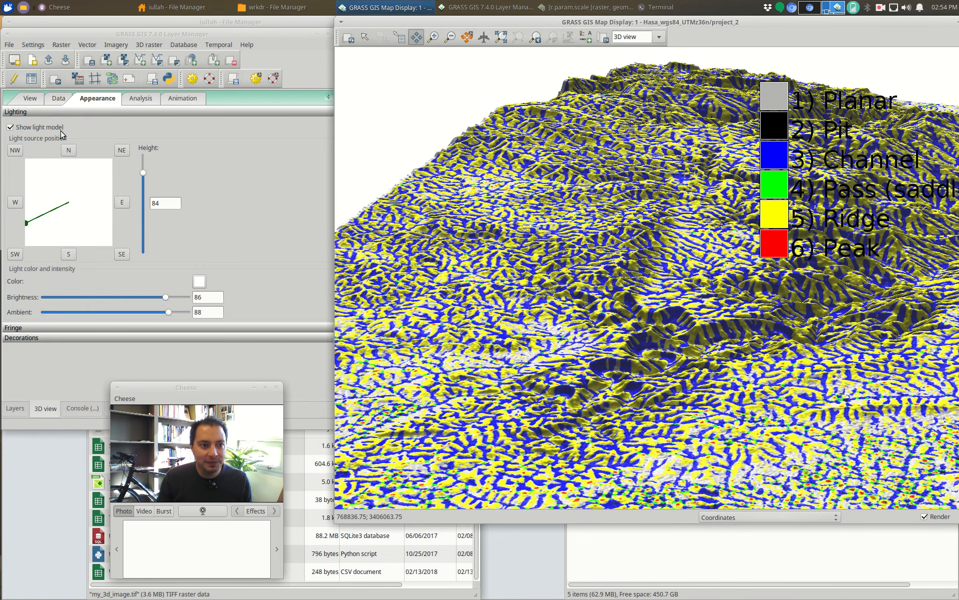
click(34, 97)
drag(84, 177, 75, 175)
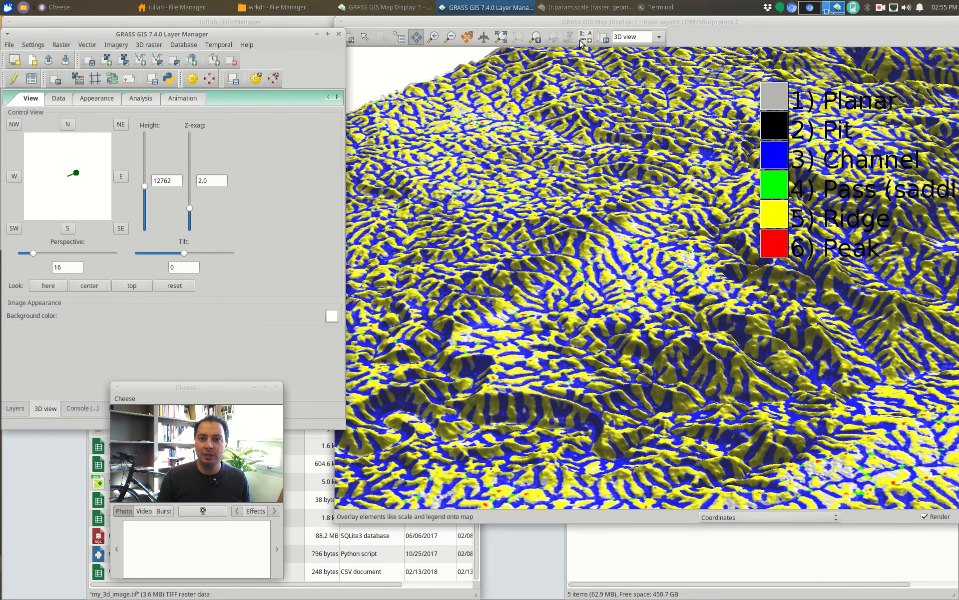
Step: Close the r.param.scale dialog and return the map display to 2D view
click(584, 7)
click(345, 124)
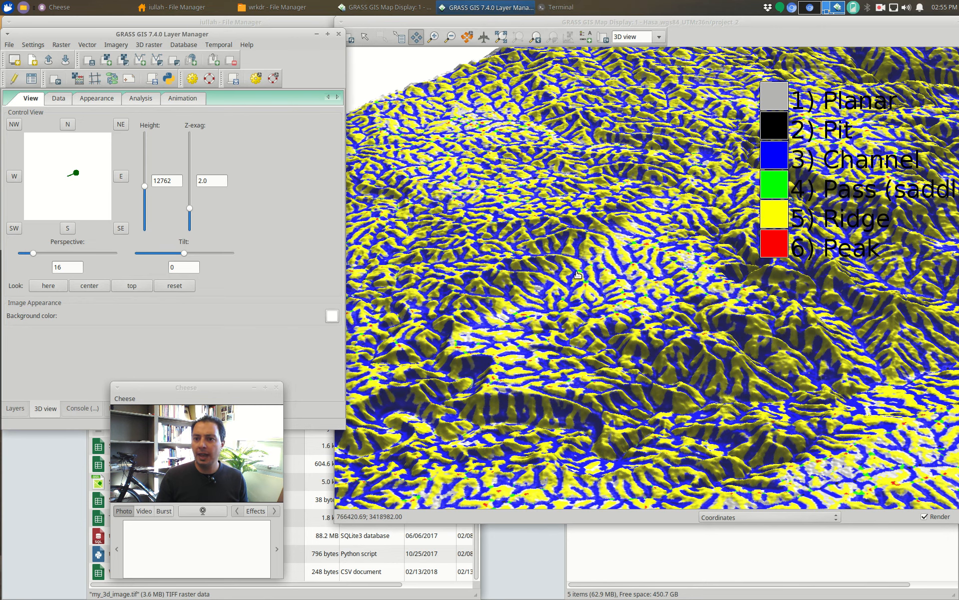
click(498, 353)
click(660, 36)
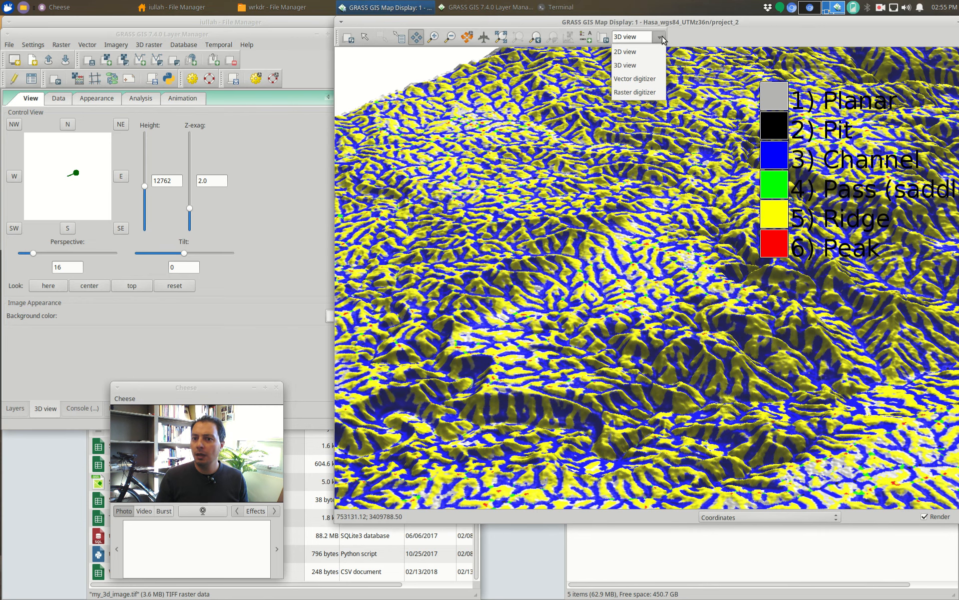
click(632, 60)
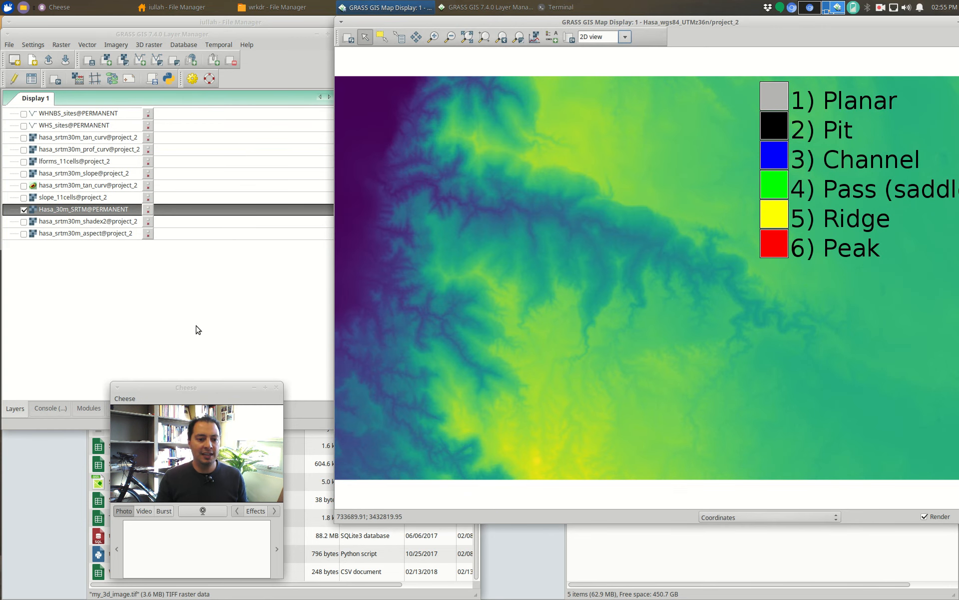
Step: Quit GRASS GIS completely, including its shell prompt, and dismiss the workspace-saving question
mouse_move(264, 33)
mouse_down()
mouse_move(294, 21)
mouse_move(264, 21)
mouse_up()
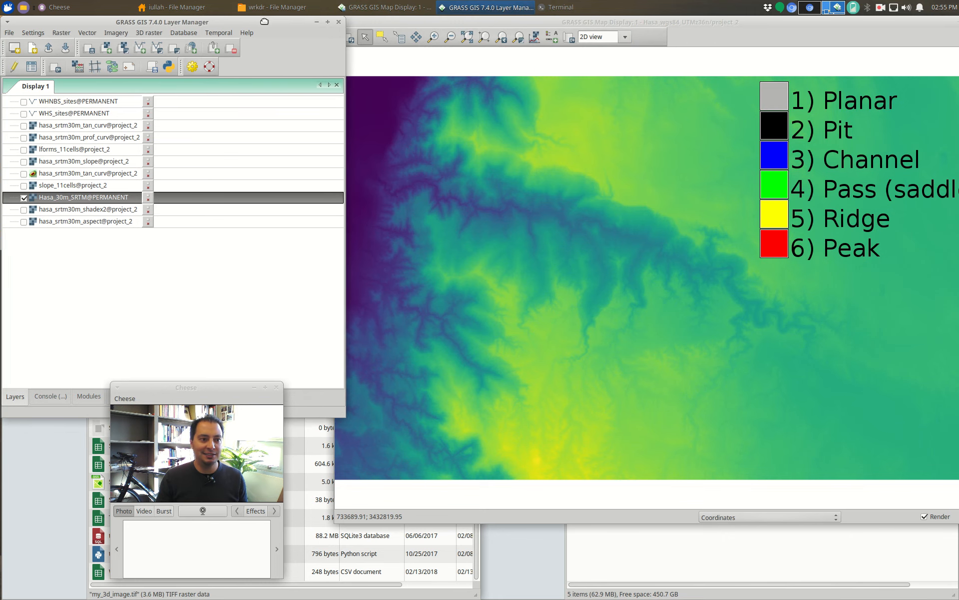
click(10, 33)
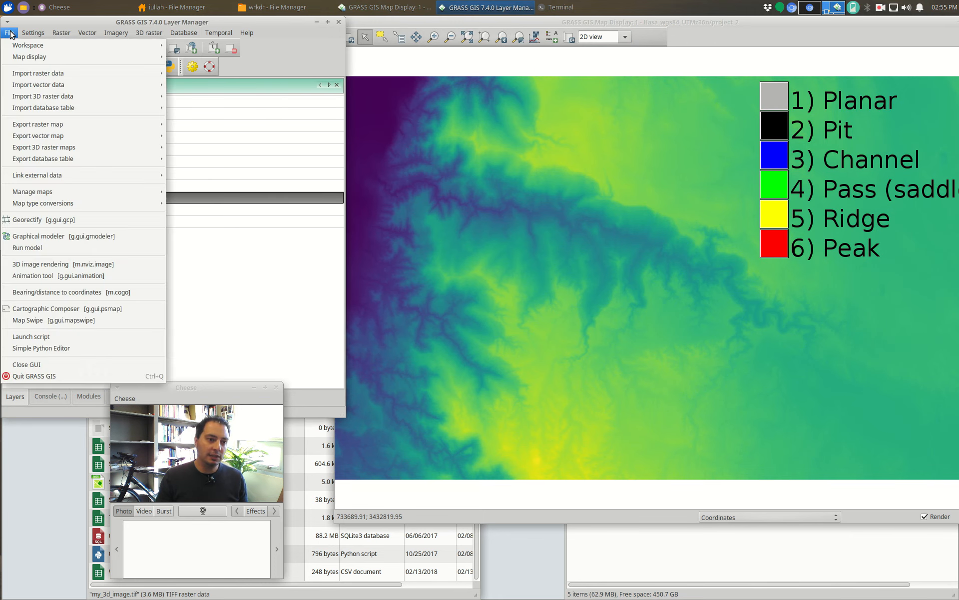
click(55, 375)
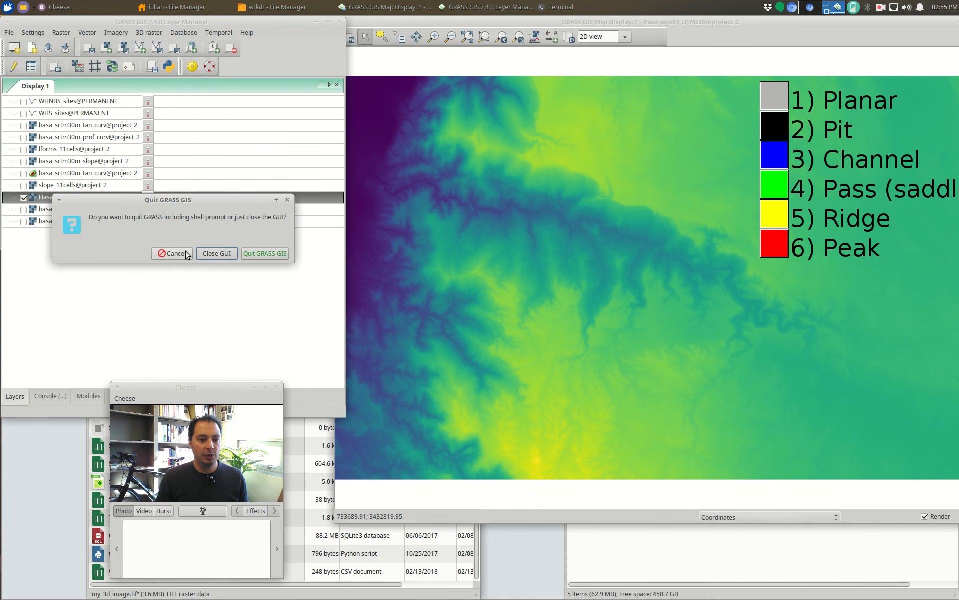
click(259, 256)
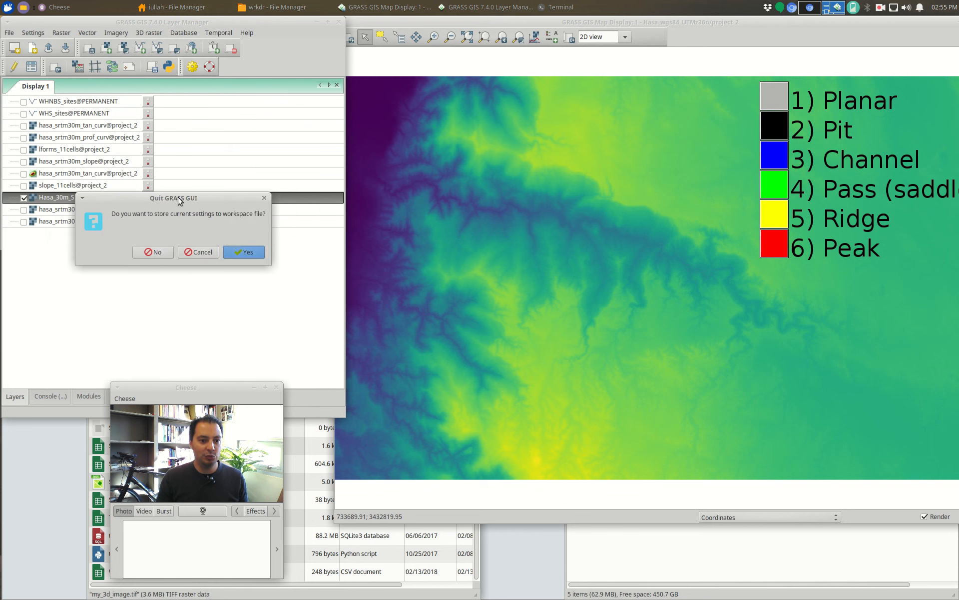
drag(175, 196, 290, 183)
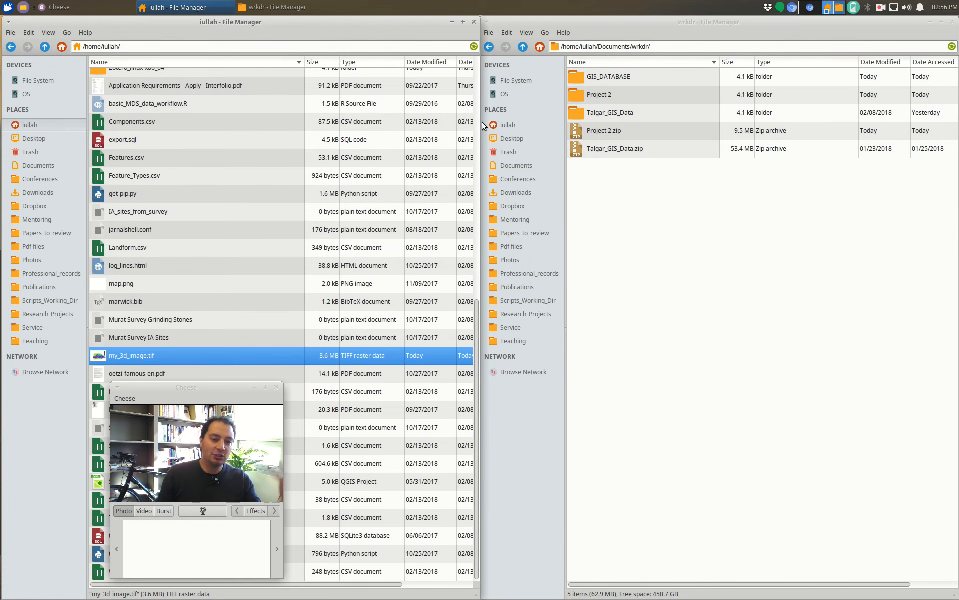
Step: Launch GRASS GIS 7 and start a session in location Hasa_wgs84_UTMz36n with mapset project_2
click(5, 9)
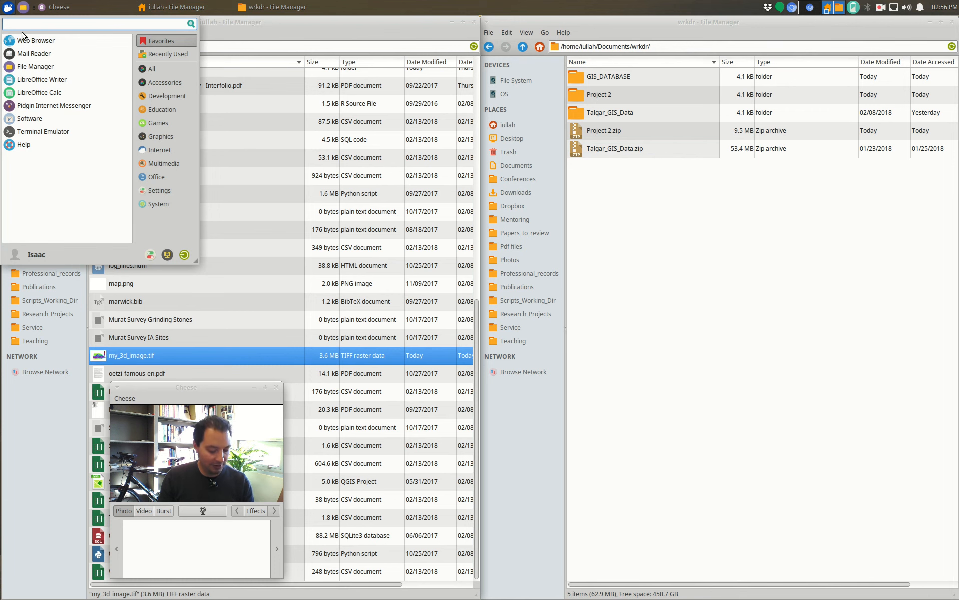
text(grass)
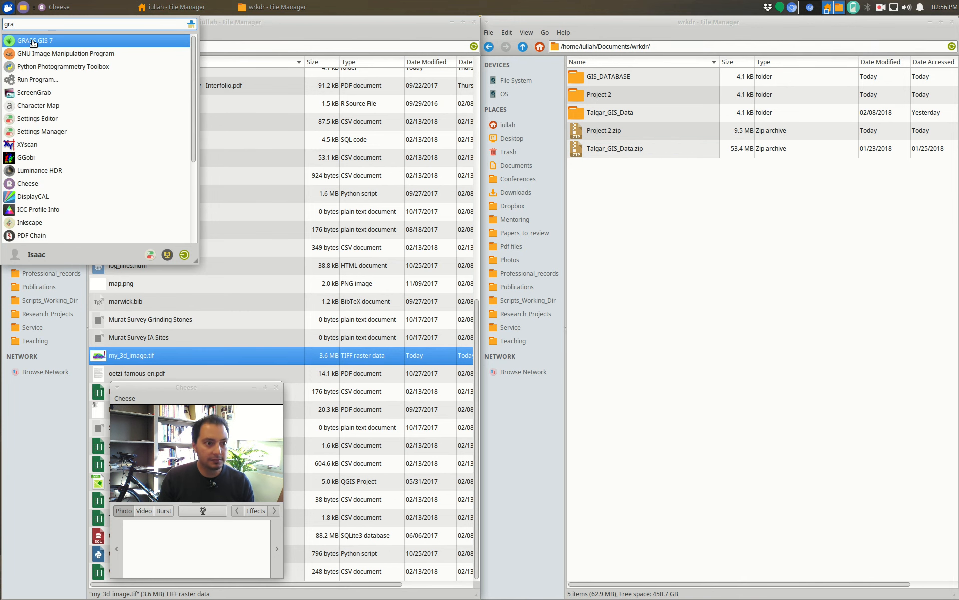
key(Return)
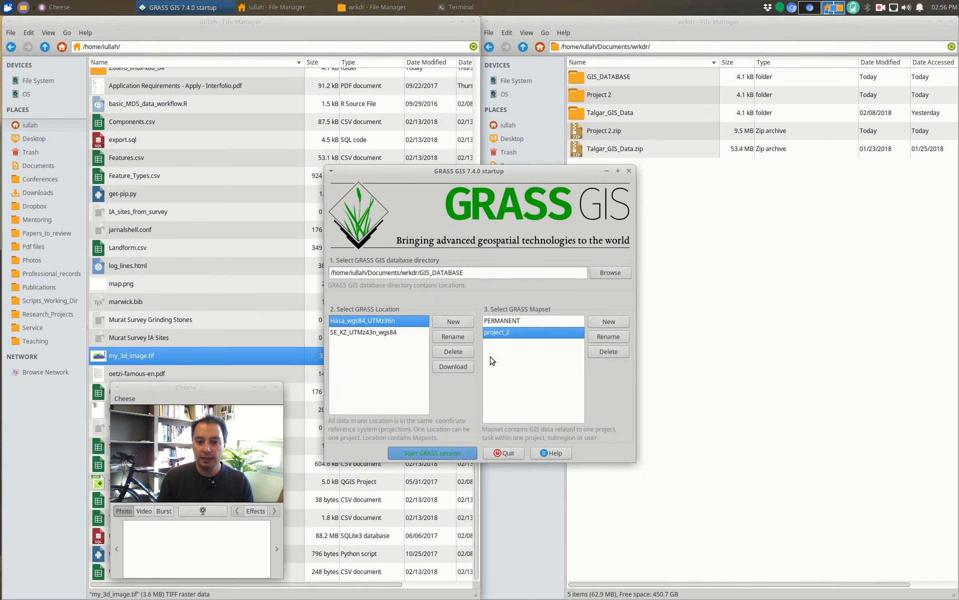
click(473, 453)
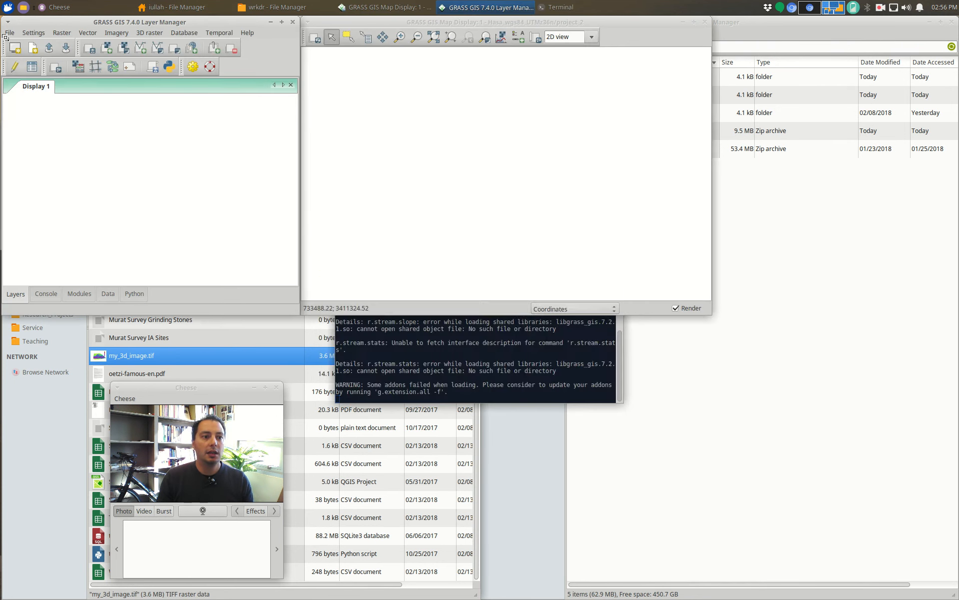
Step: Check where a saved workspace is opened by browsing the workspace file chooser to the Desktop folder, then cancel it
click(8, 34)
mouse_move(20, 45)
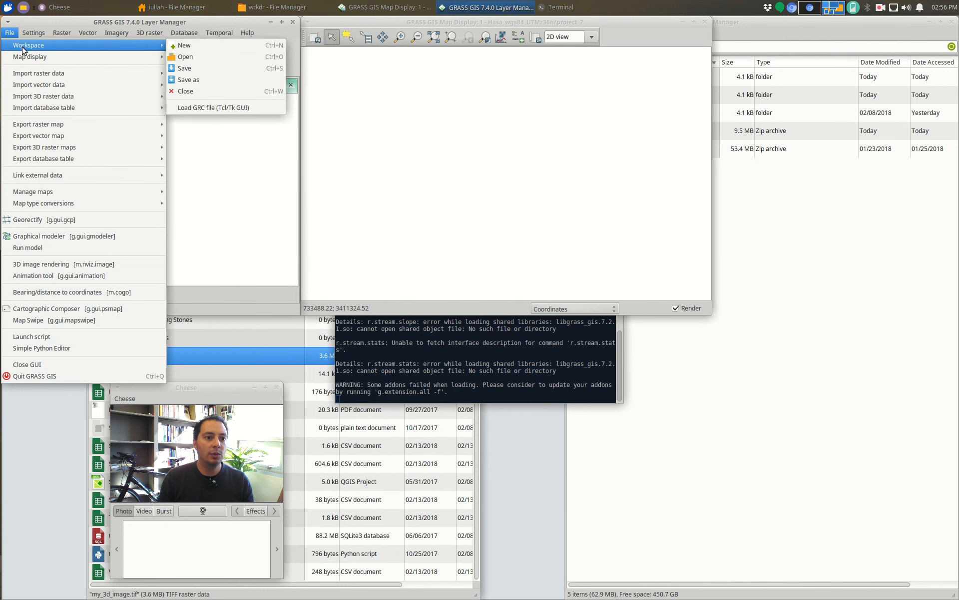
click(190, 56)
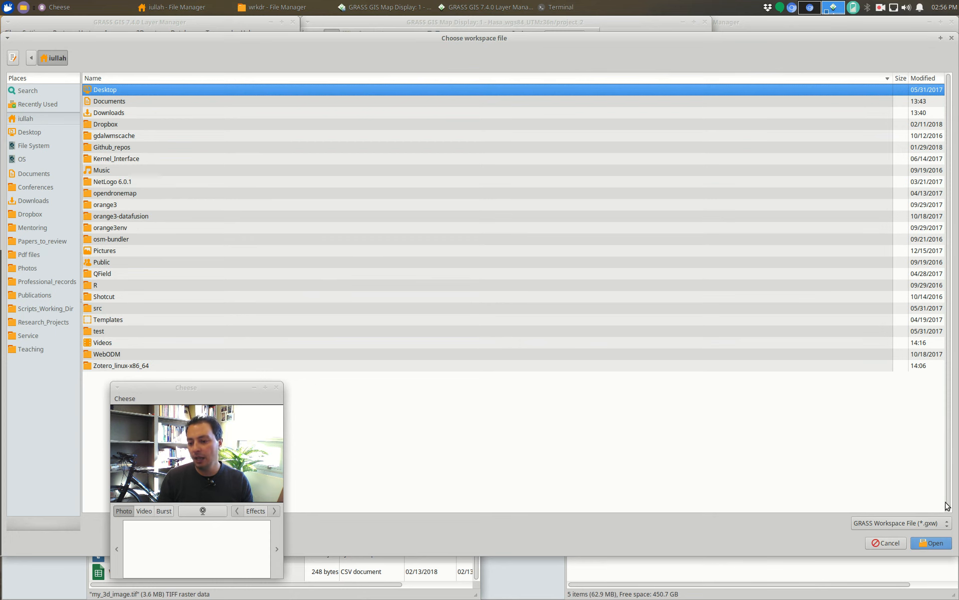
click(936, 543)
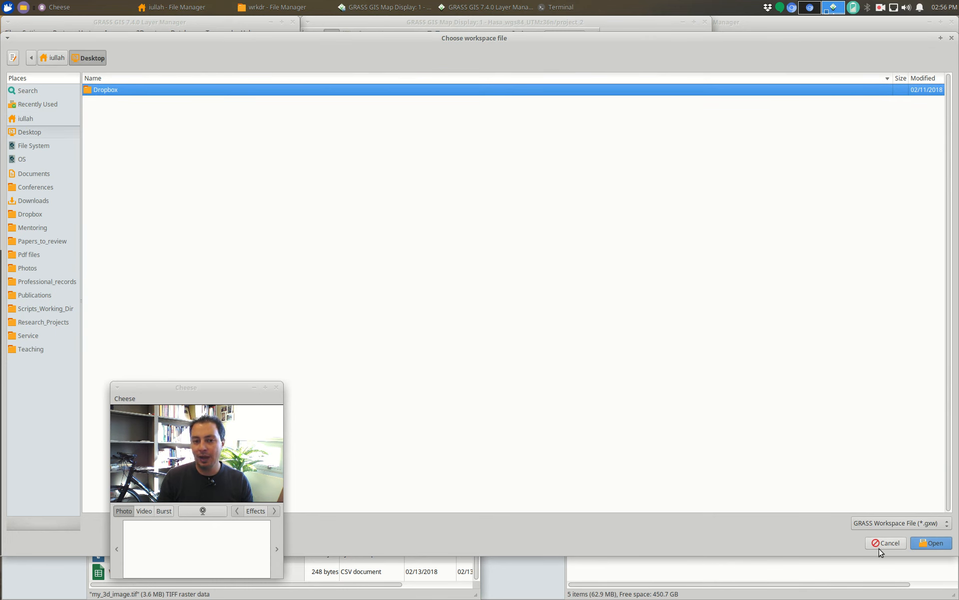
click(882, 543)
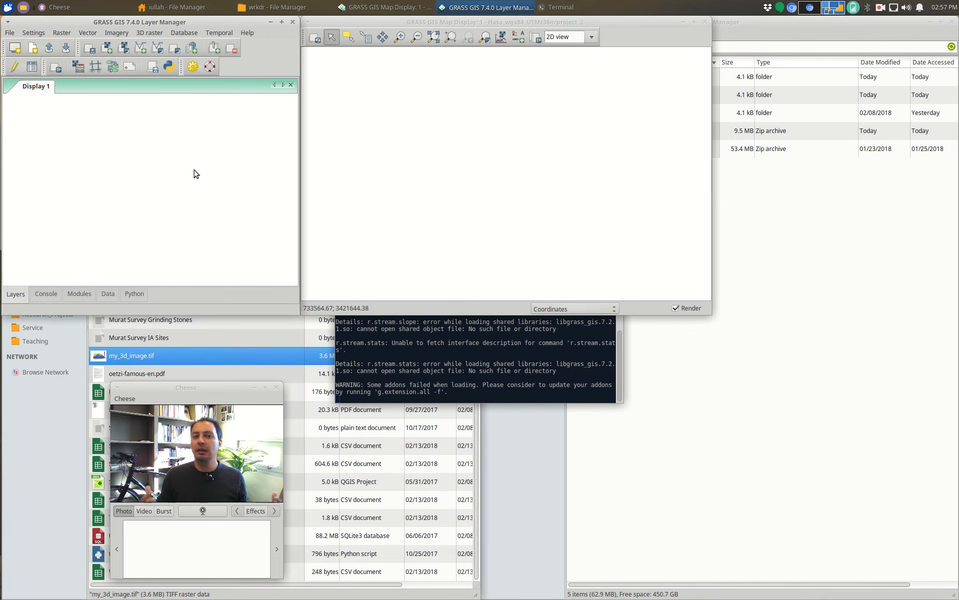
click(10, 32)
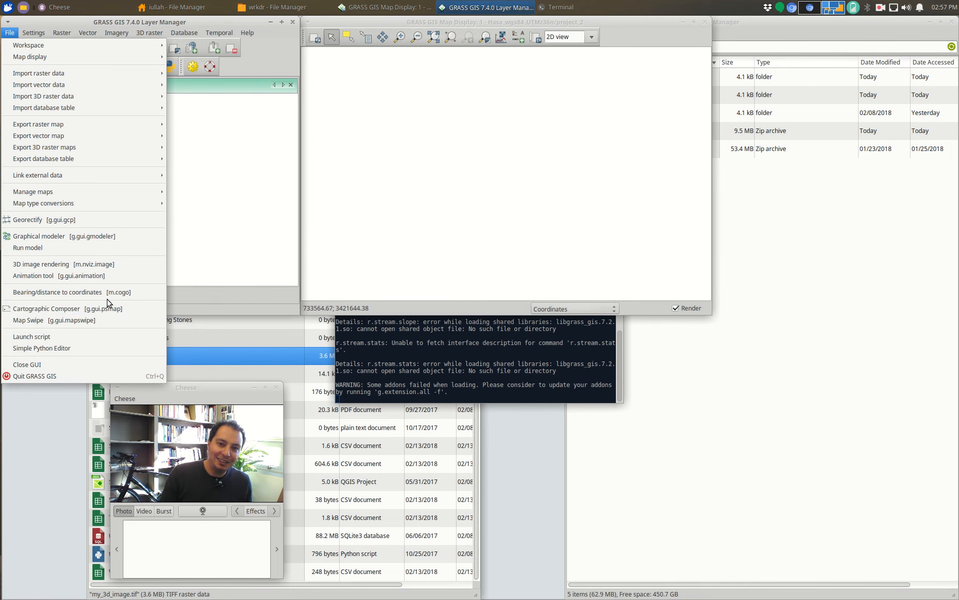
click(174, 171)
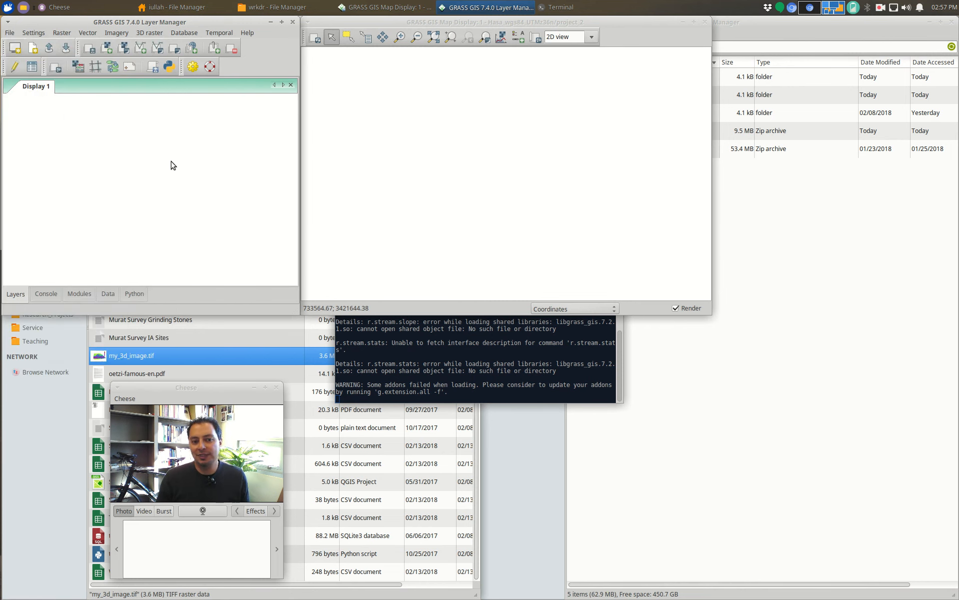